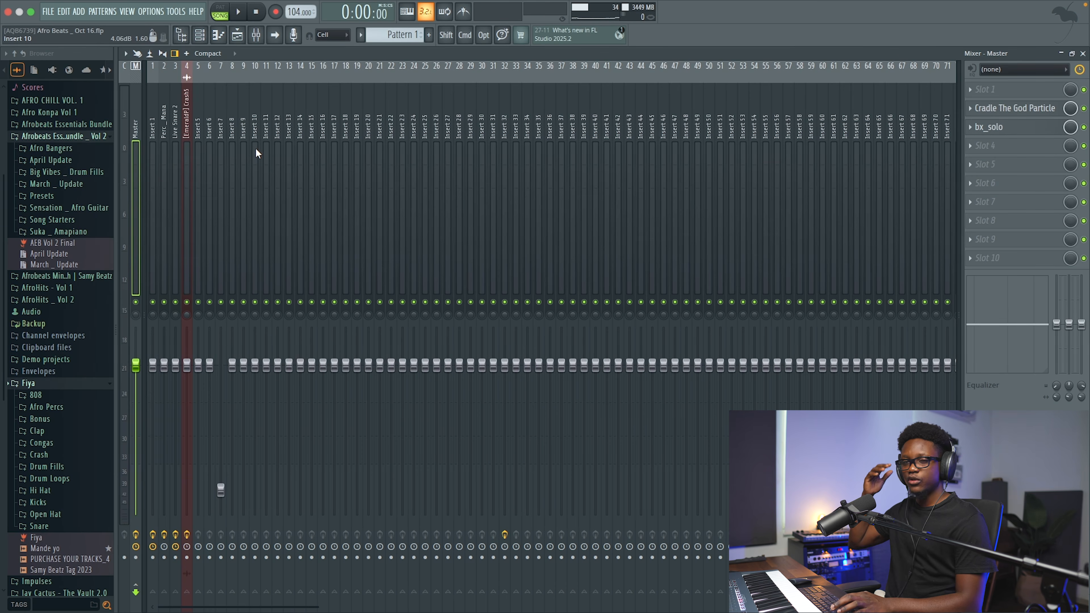
# Play back the loop and bring the channel rack into view in place of the mixer to listen to the current balance
pyautogui.press('space')
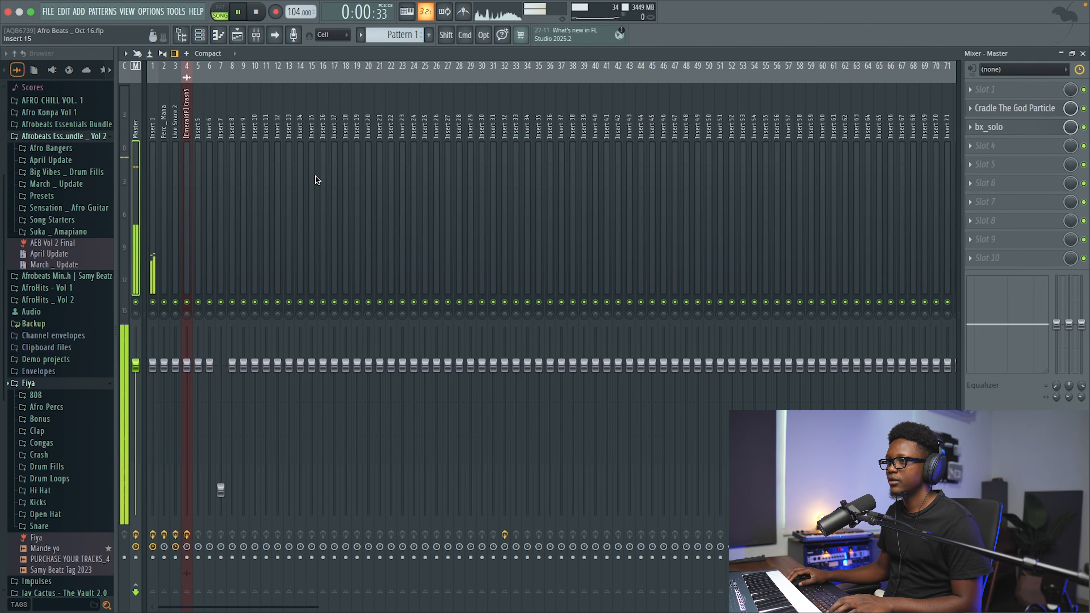
pyautogui.click(1082, 54)
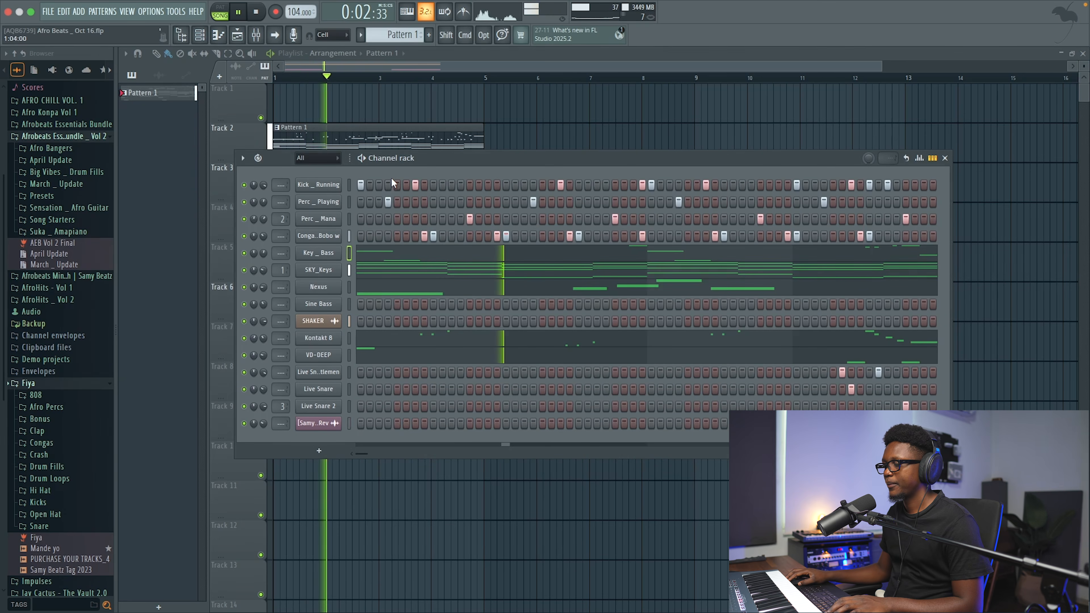
pyautogui.press('space')
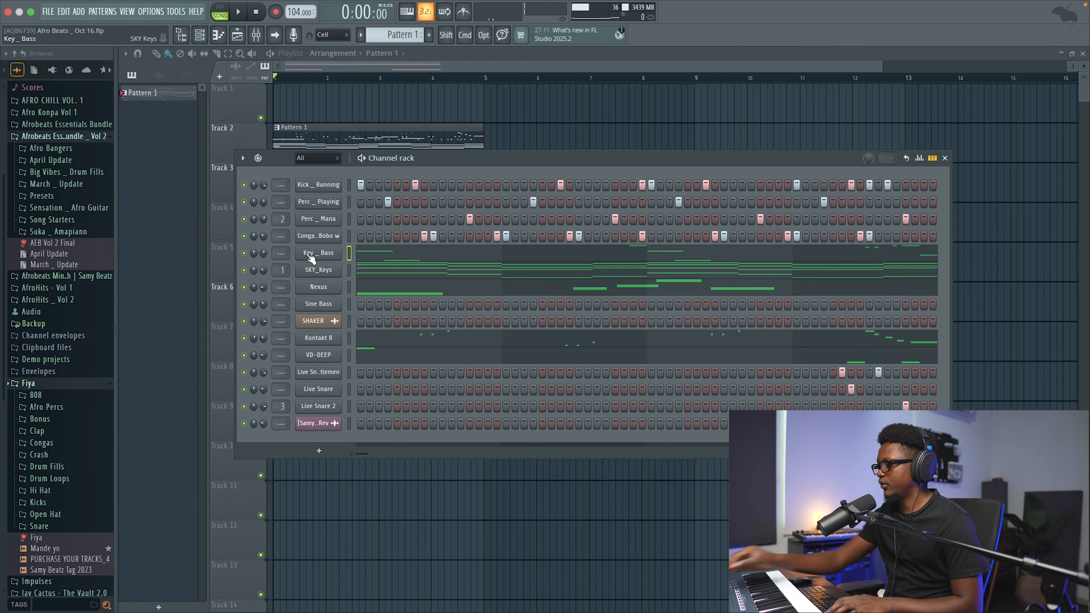
pyautogui.press('space')
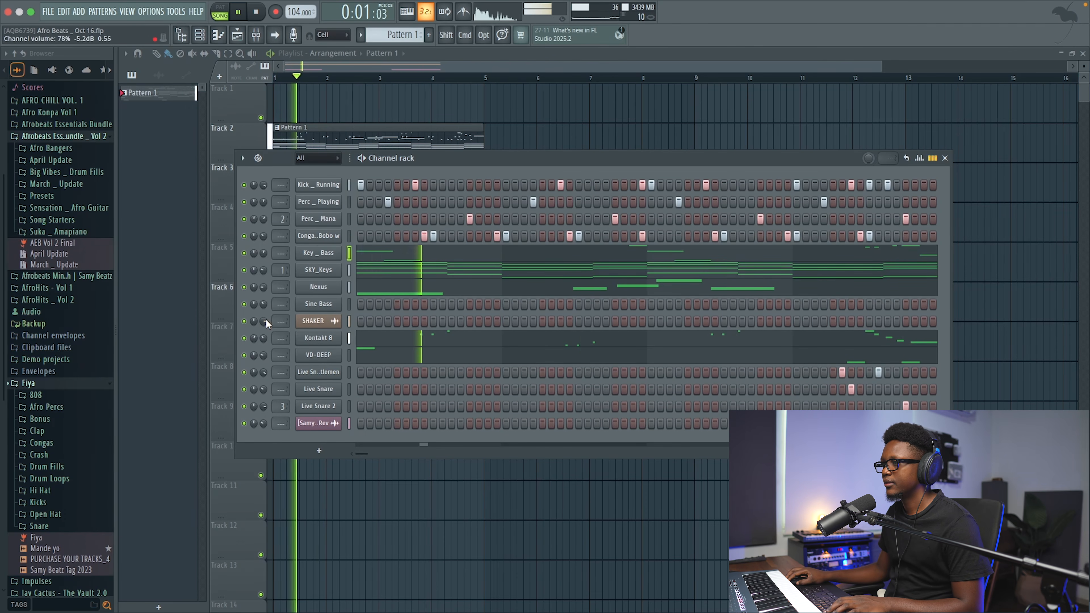
pyautogui.press('space')
pyautogui.press('space')
# Inspect the sample settings of the reversed crash from both its channel and its playlist clip
pyautogui.click(332, 427)
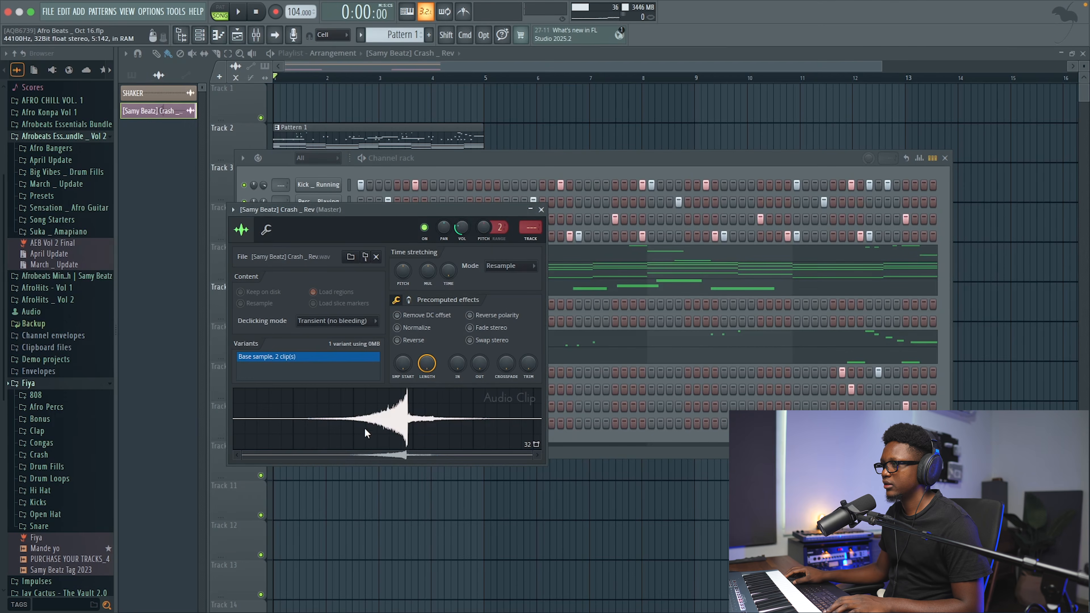
pyautogui.click(541, 209)
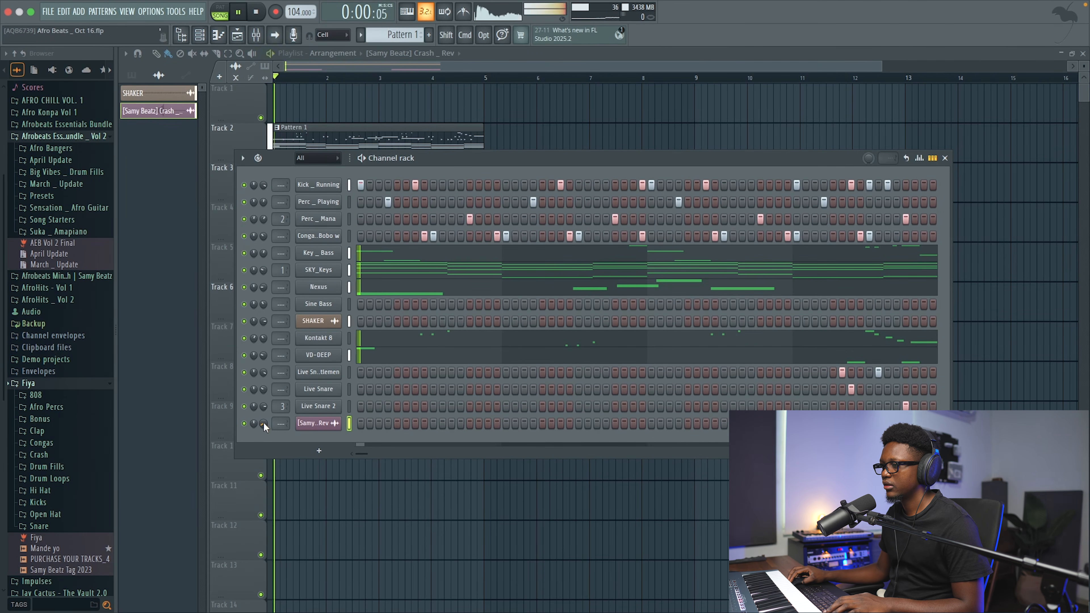
pyautogui.press('F6')
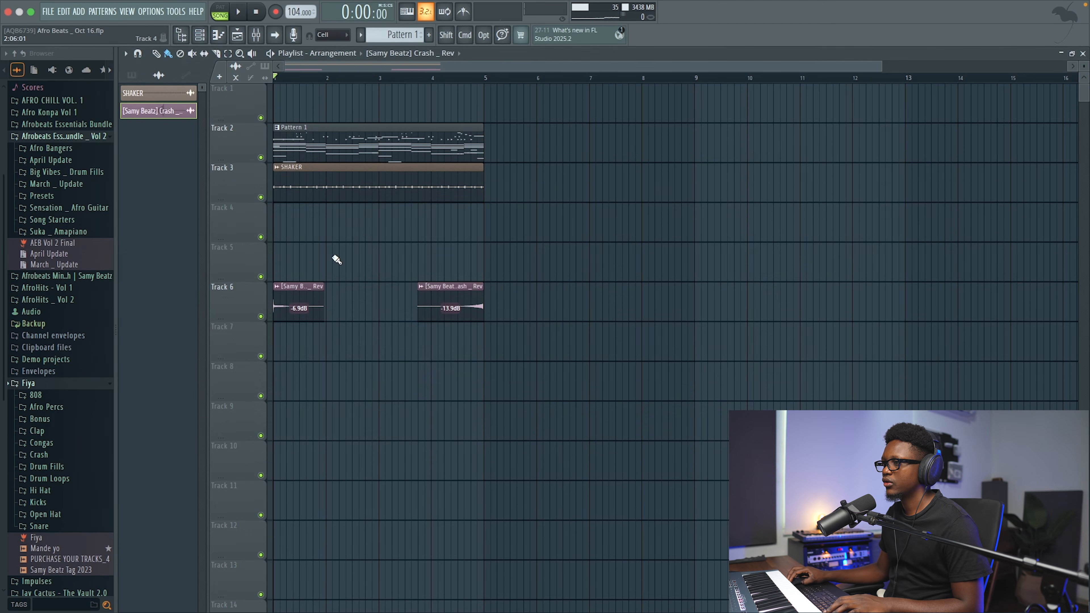
pyautogui.doubleClick(299, 295)
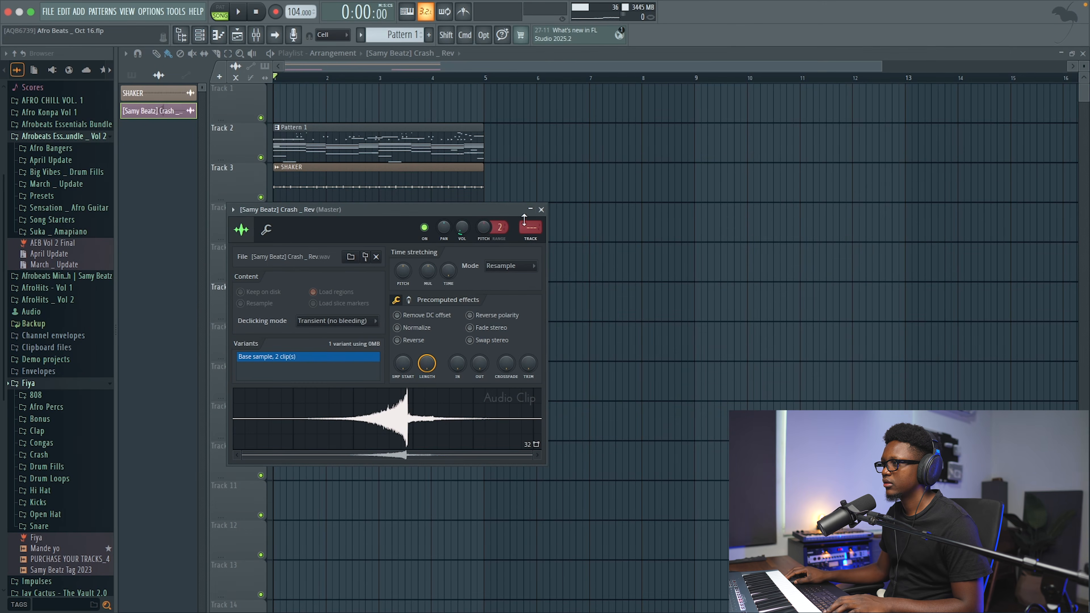
pyautogui.click(541, 209)
# Toggle solo on Track 6 on and off, play the loop, and recheck the reversed crash clip's settings
pyautogui.rightClick(261, 317)
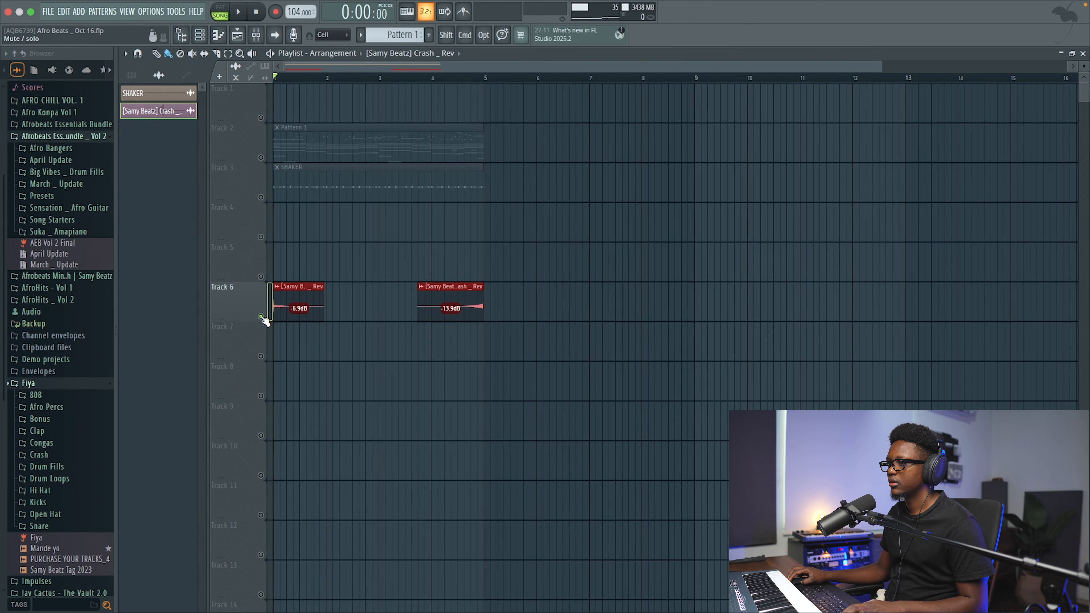
pyautogui.rightClick(261, 317)
pyautogui.press('space')
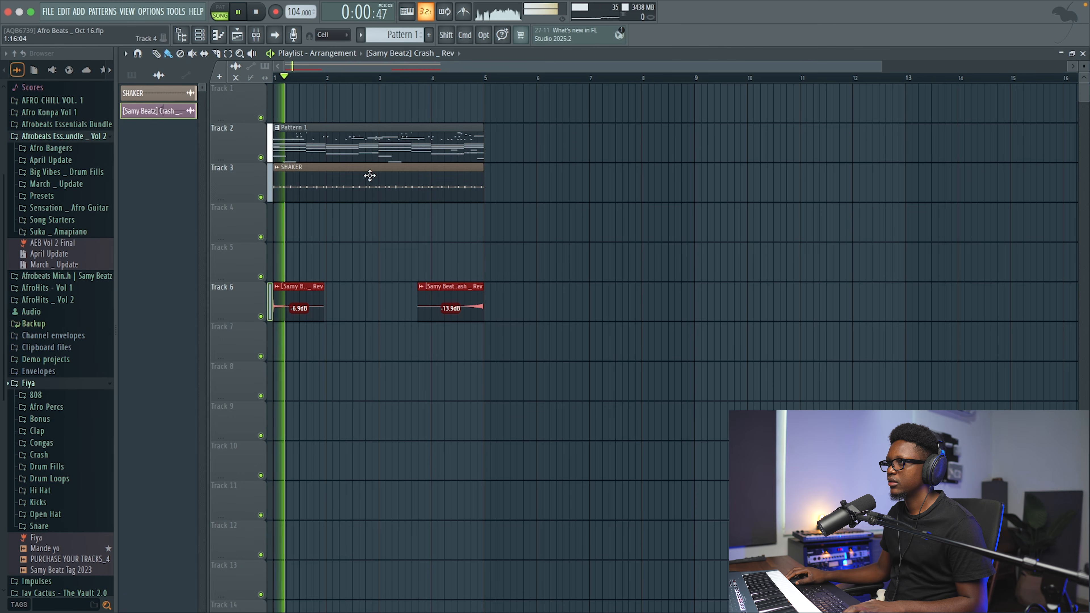
pyautogui.press('space')
pyautogui.doubleClick(308, 297)
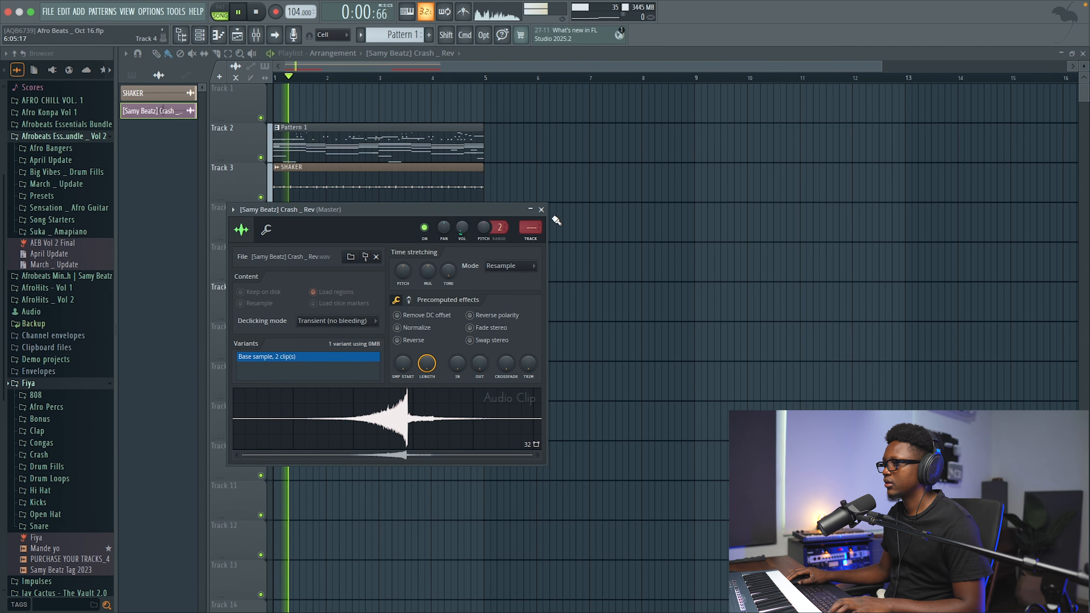
pyautogui.click(541, 210)
# Lower the Nexus channel's volume and fine-tune the SKY_Keys volume in the channel rack while auditioning the loop
pyautogui.press('F6')
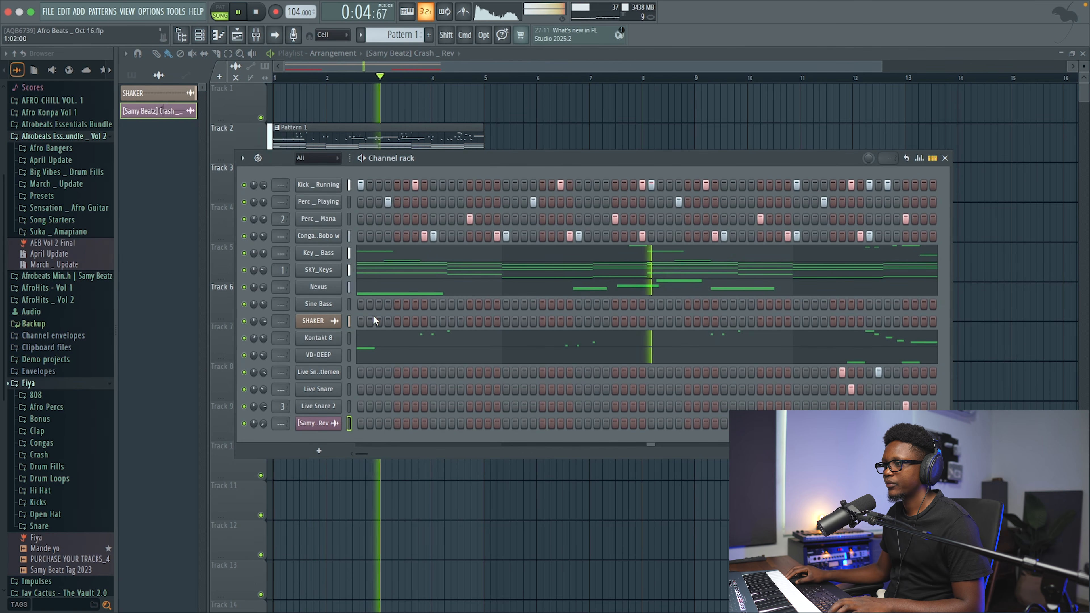
pyautogui.press('space')
pyautogui.press('space')
pyautogui.moveTo(262, 285); pyautogui.dragTo(263, 329)
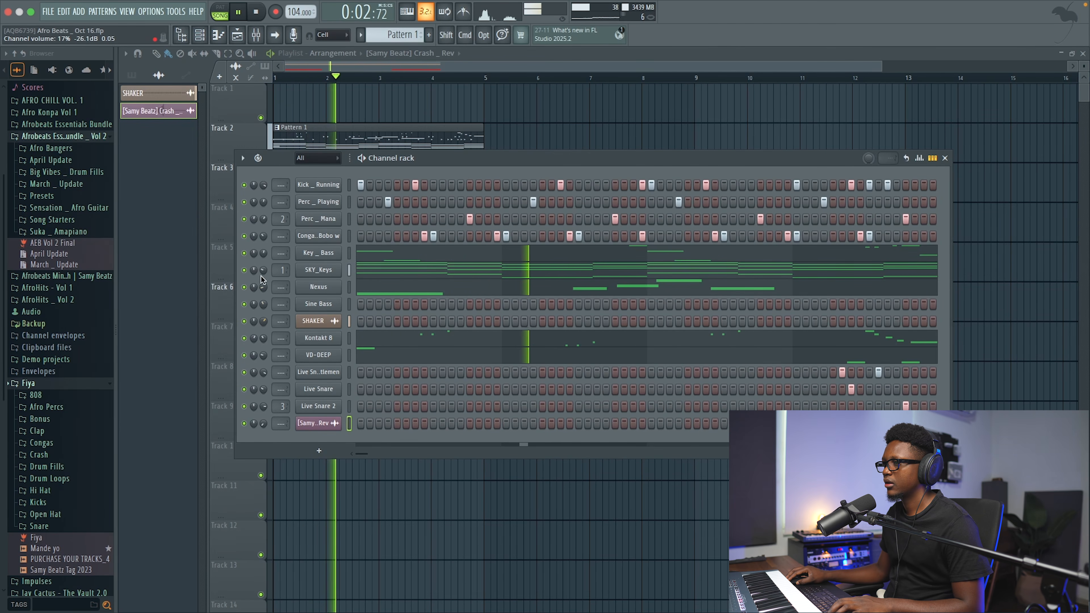
pyautogui.moveTo(264, 270); pyautogui.dragTo(264, 274)
pyautogui.press('space')
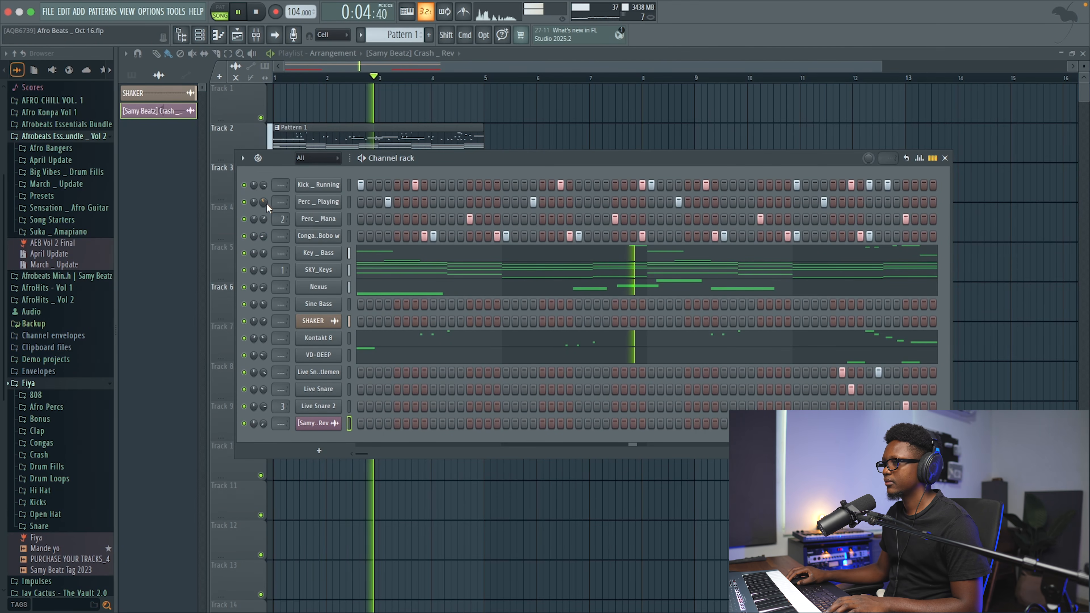
pyautogui.press('space')
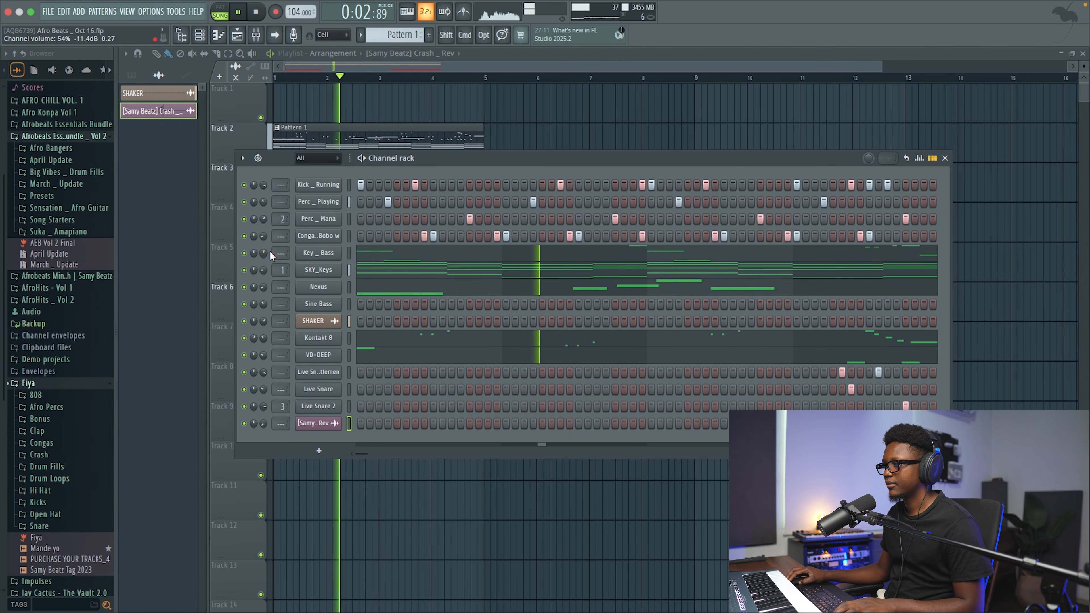
pyautogui.press('space')
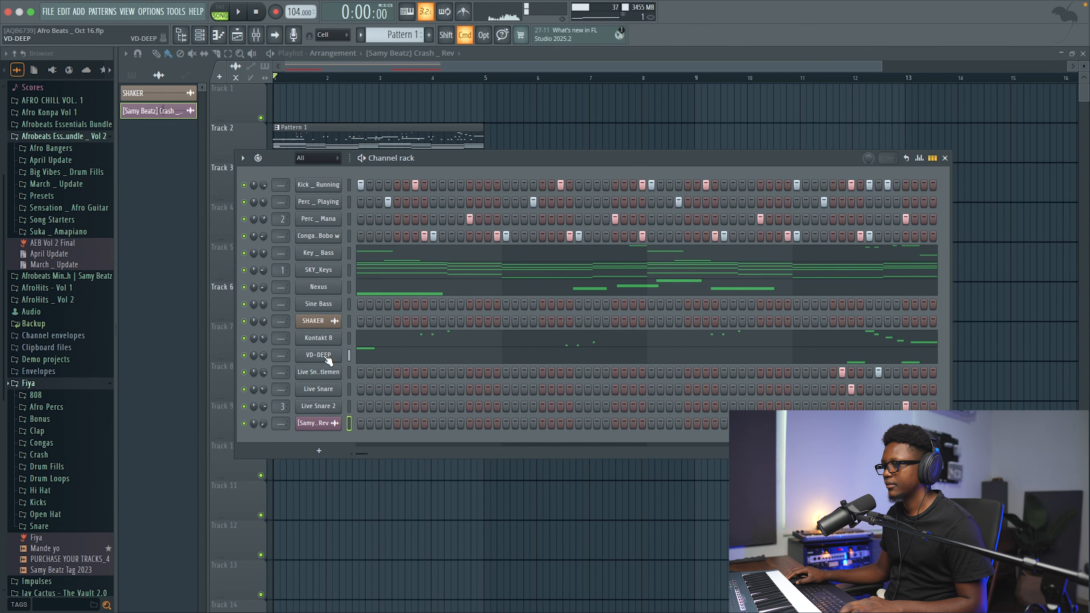
pyautogui.press('space')
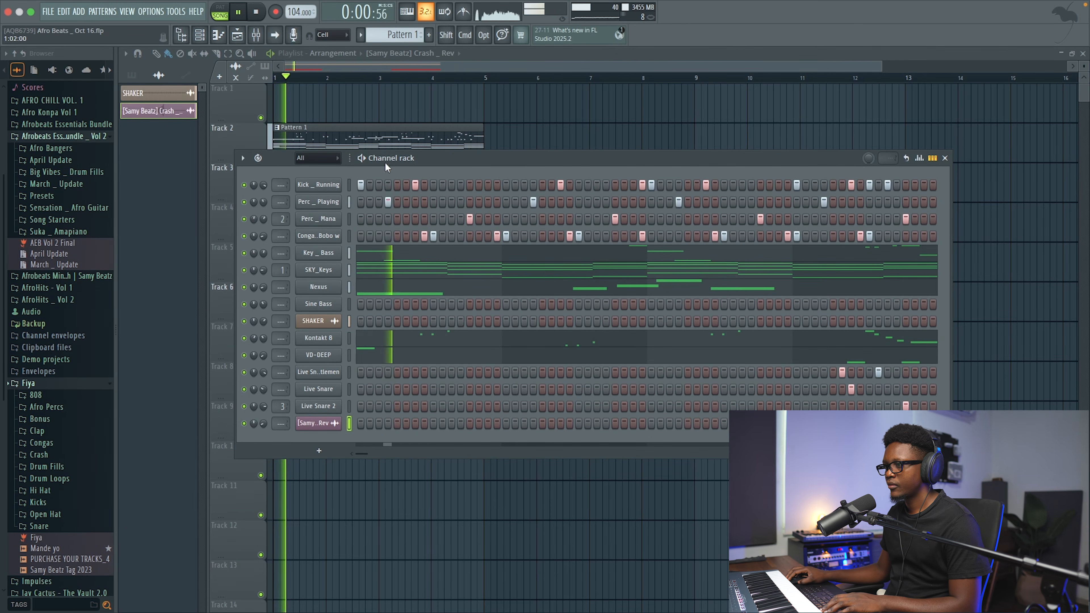
# Replay the loop's last bar from within bar 4 and listen to the snare fill against the other channels
pyautogui.press('space')
pyautogui.click(448, 79)
pyautogui.press('space')
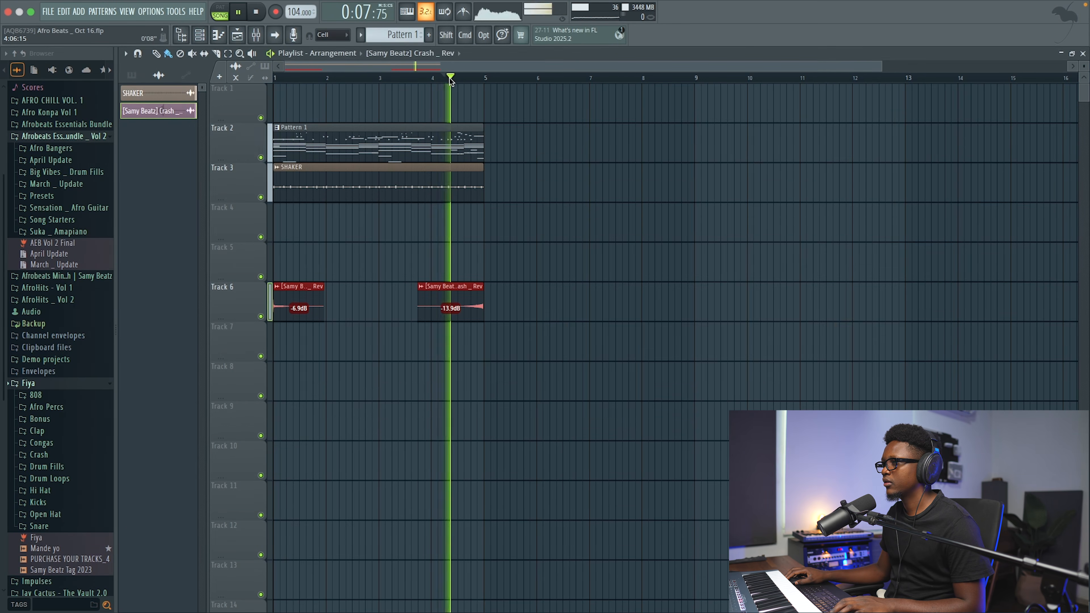
pyautogui.press('space')
pyautogui.press('F6')
pyautogui.press('space')
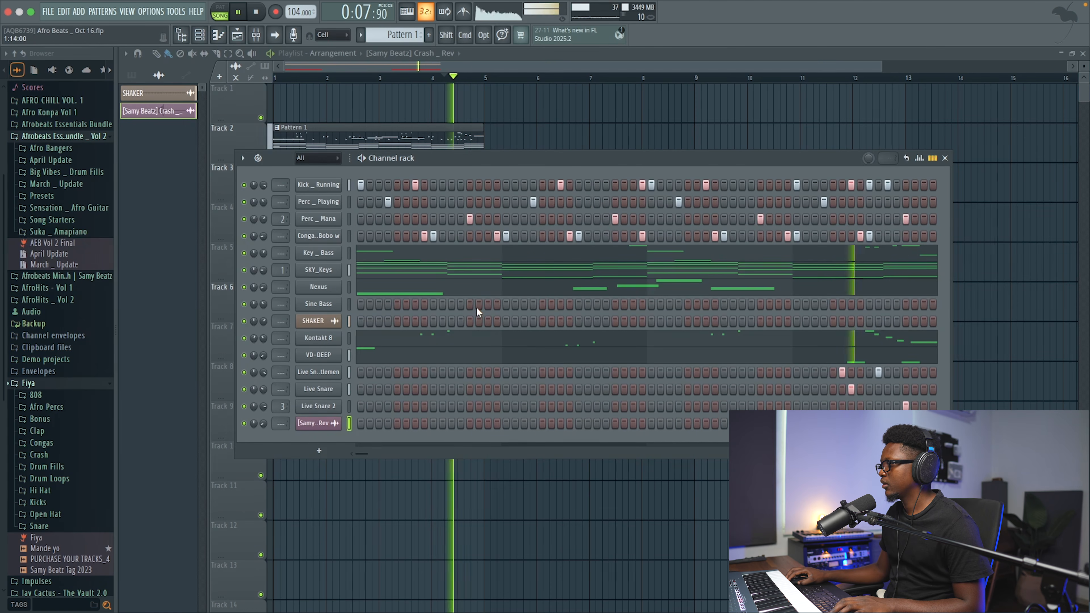
pyautogui.press('space')
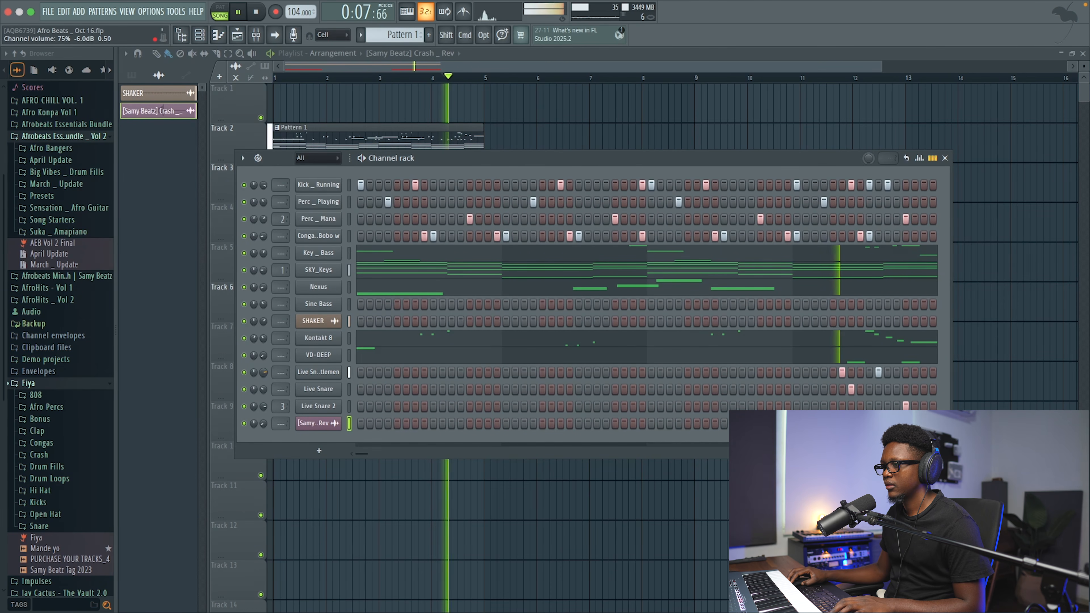
pyautogui.press('space')
pyautogui.press('space')
# Return from an empty new pattern to Pattern 1 and play the loop with bx_solo bypassed on the mixer's Master track
pyautogui.press('F4')
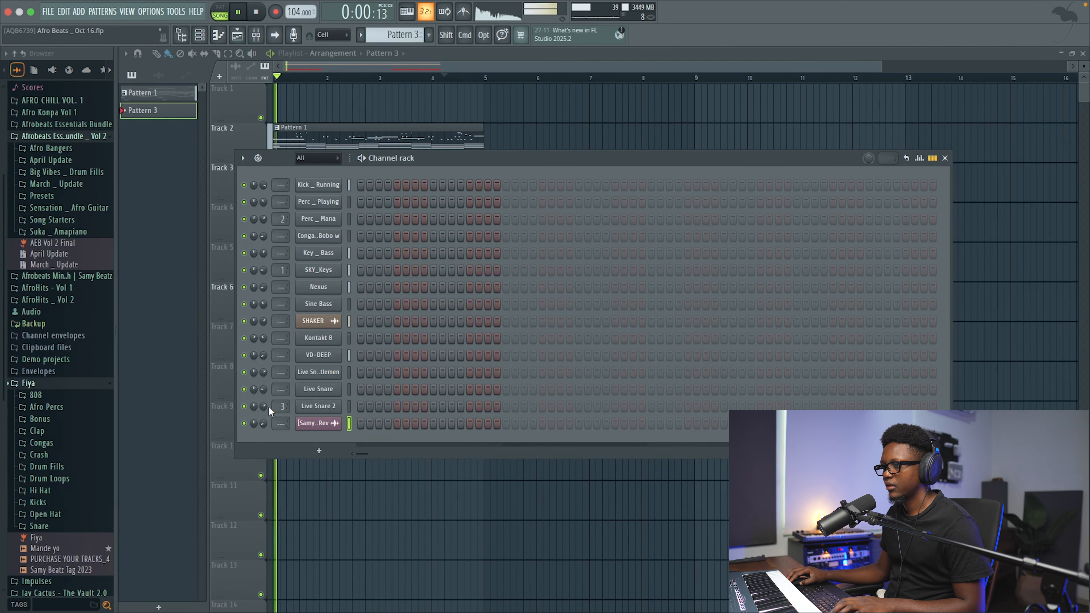
pyautogui.scroll(2, 399, 35)
pyautogui.press('space')
pyautogui.click(256, 35)
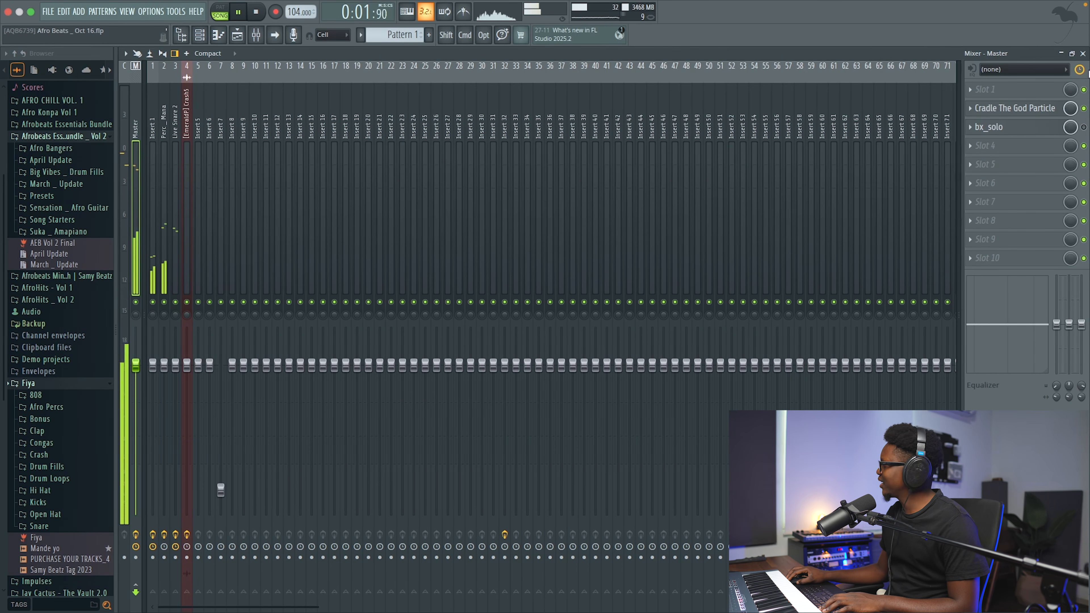
pyautogui.click(1083, 53)
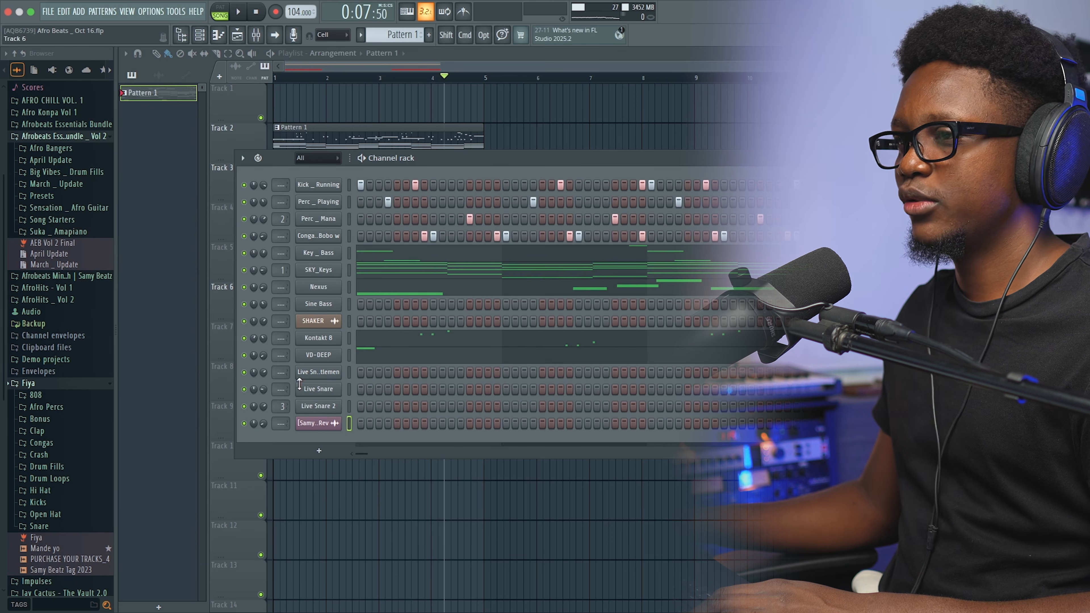
# Add an Arcade channel to Pattern 1 and extend its E5 note to the end of bar 4
pyautogui.click(81, 12)
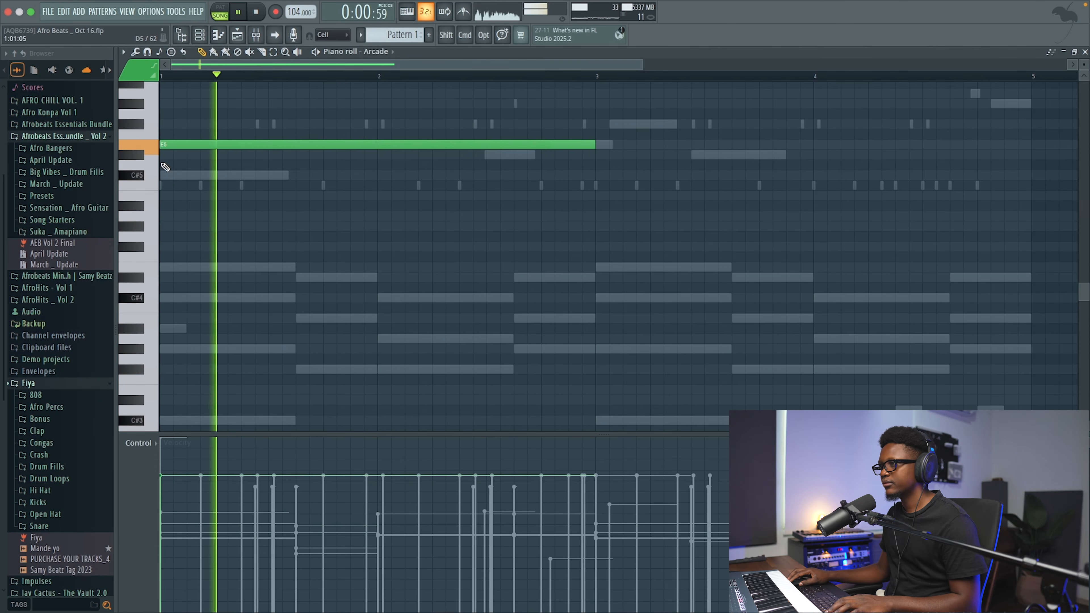
pyautogui.moveTo(596, 146); pyautogui.dragTo(1027, 170)
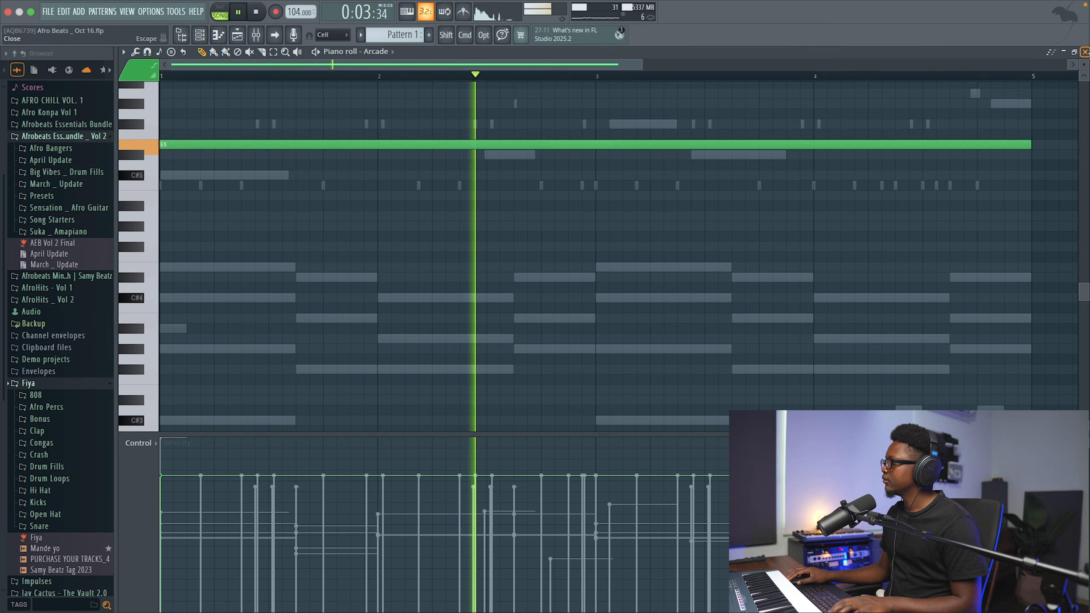
pyautogui.press('Escape')
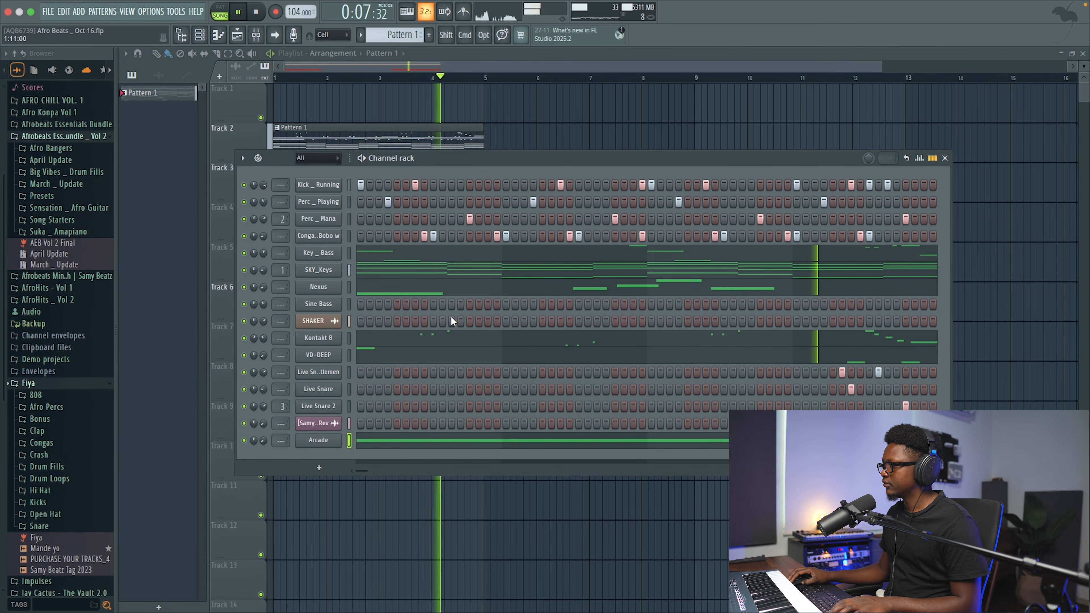
pyautogui.press('space')
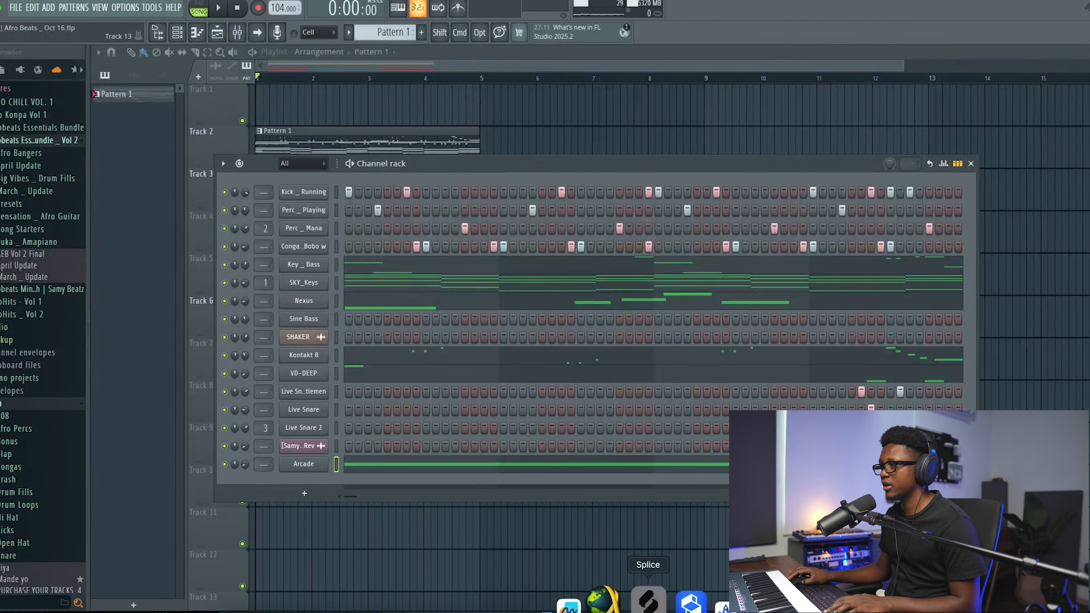
# Switch to Splice and show its Browse page to look for samples
pyautogui.click(648, 601)
pyautogui.click(146, 76)
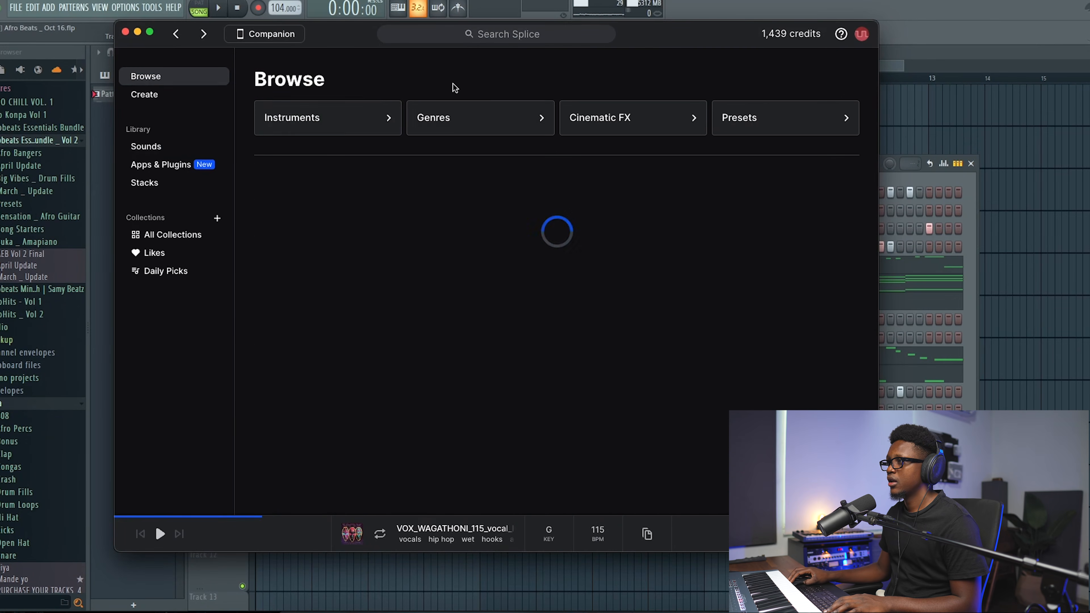
# Play the arrangement with the imported vocal phrases and move the Track 9 phrase clip back to bar 1
pyautogui.press('space')
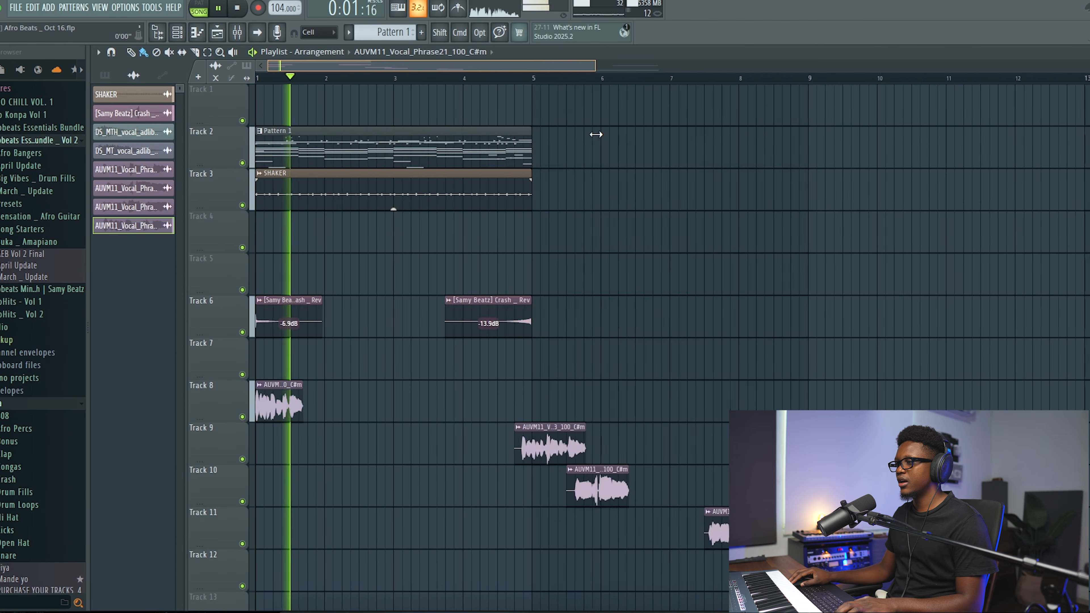
pyautogui.scroll(3, 596, 134)
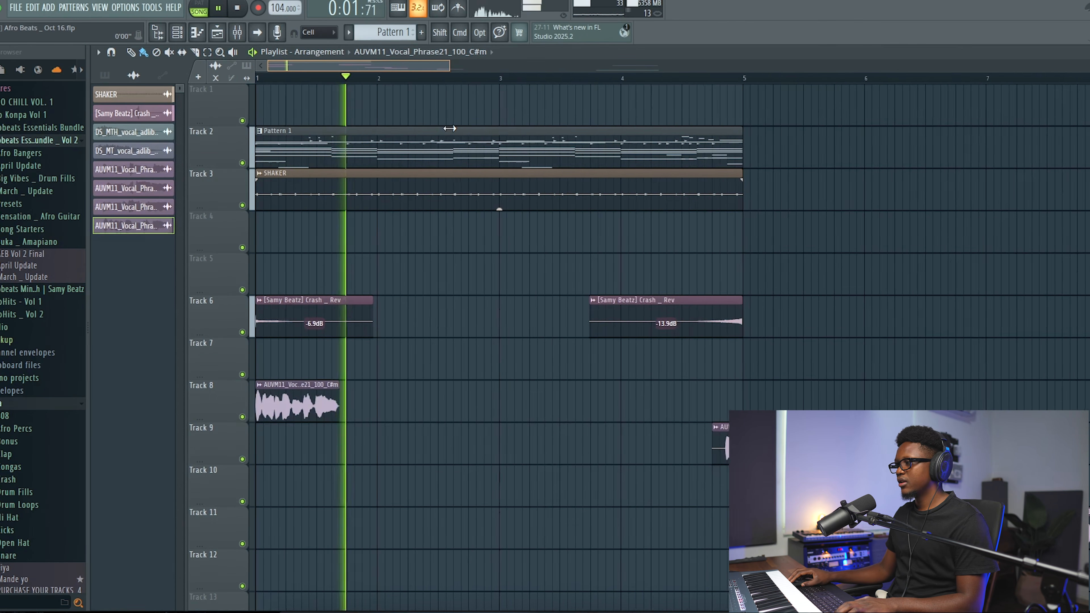
pyautogui.press('space')
pyautogui.moveTo(711, 463); pyautogui.dragTo(267, 464)
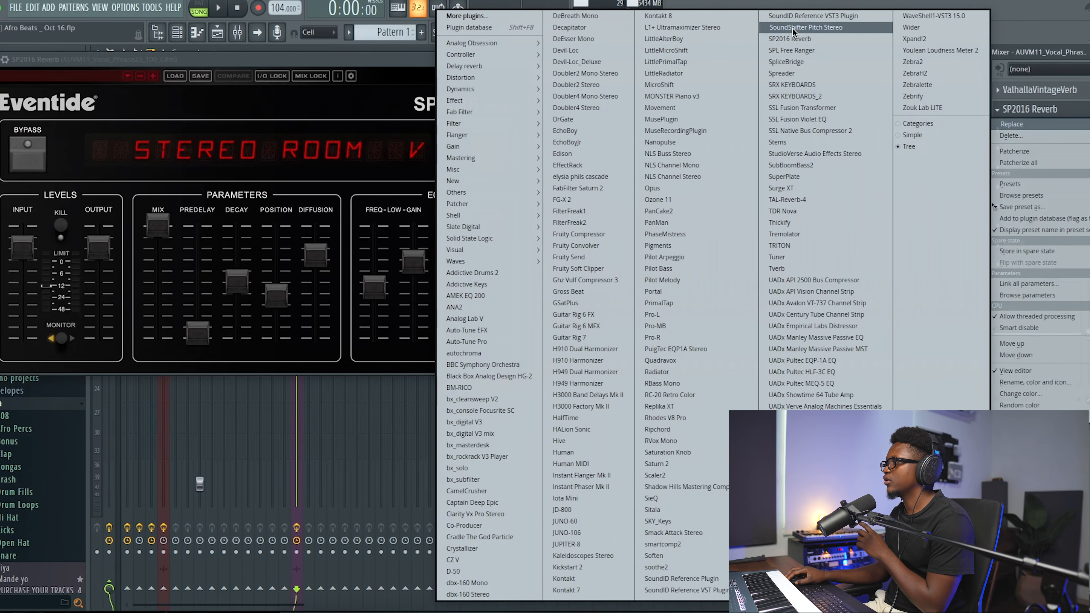
# Replace SP2016 Reverb with SoundShifter Pitch Stereo on the AUVM11 vocal insert and transpose it by -12 semitones
pyautogui.click(791, 27)
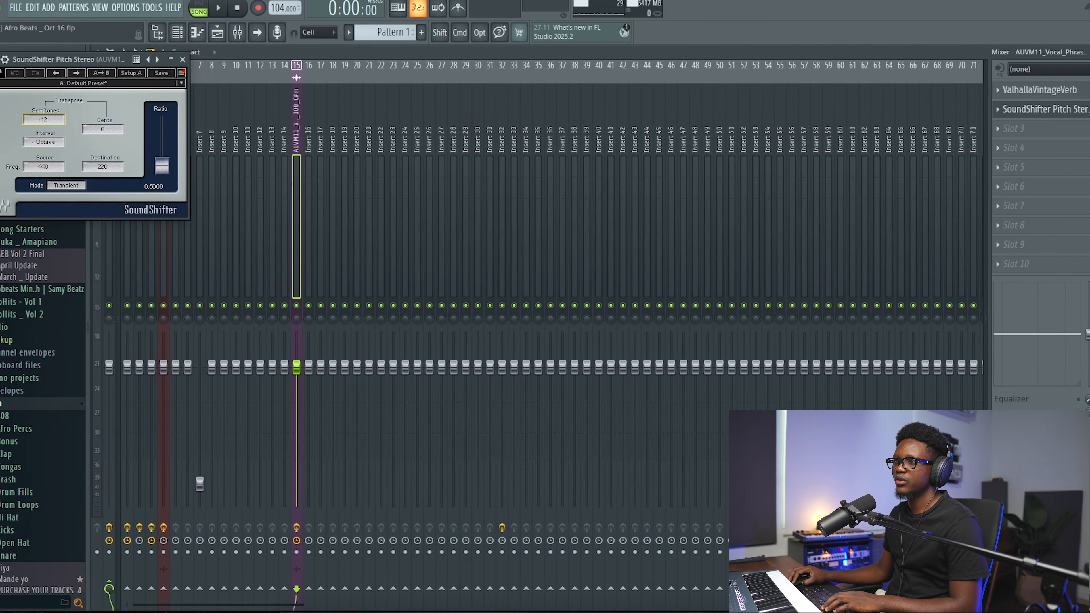
pyautogui.click(182, 59)
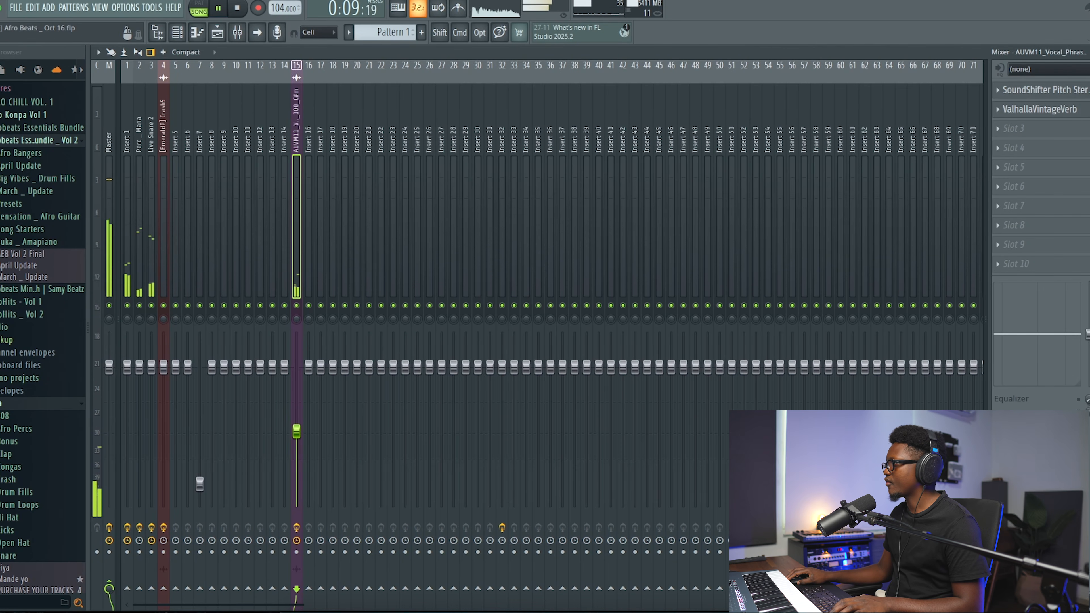
pyautogui.press('Escape')
# Stop playback and move the DS_MT vocal adlib clip from Track 7 to the start of bar 1 on Track 11
pyautogui.press('space')
pyautogui.scroll(-5, 815, 415)
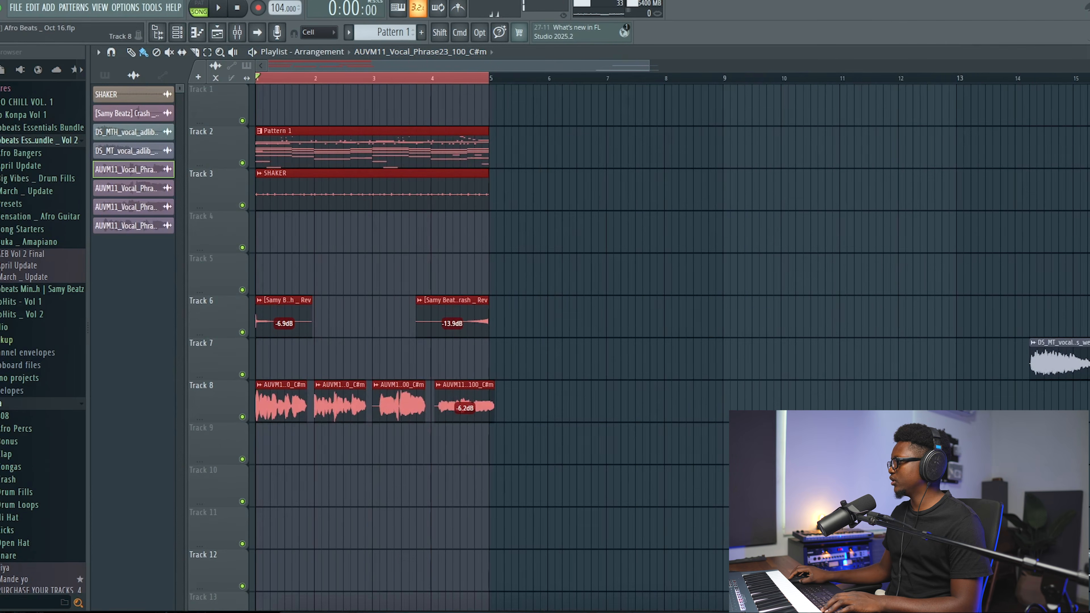
pyautogui.moveTo(1065, 364); pyautogui.dragTo(148, 549)
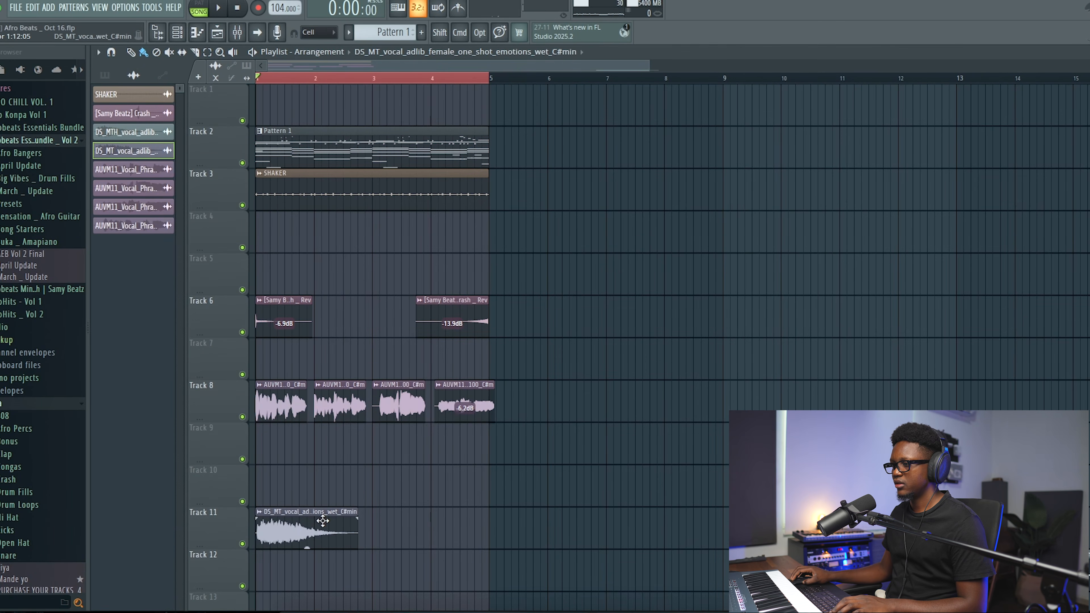
# Lower the DS_MT vocal adlib's channel volume to about 18% during playback
pyautogui.doubleClick(321, 531)
pyautogui.moveTo(411, 173); pyautogui.dragTo(407, 218)
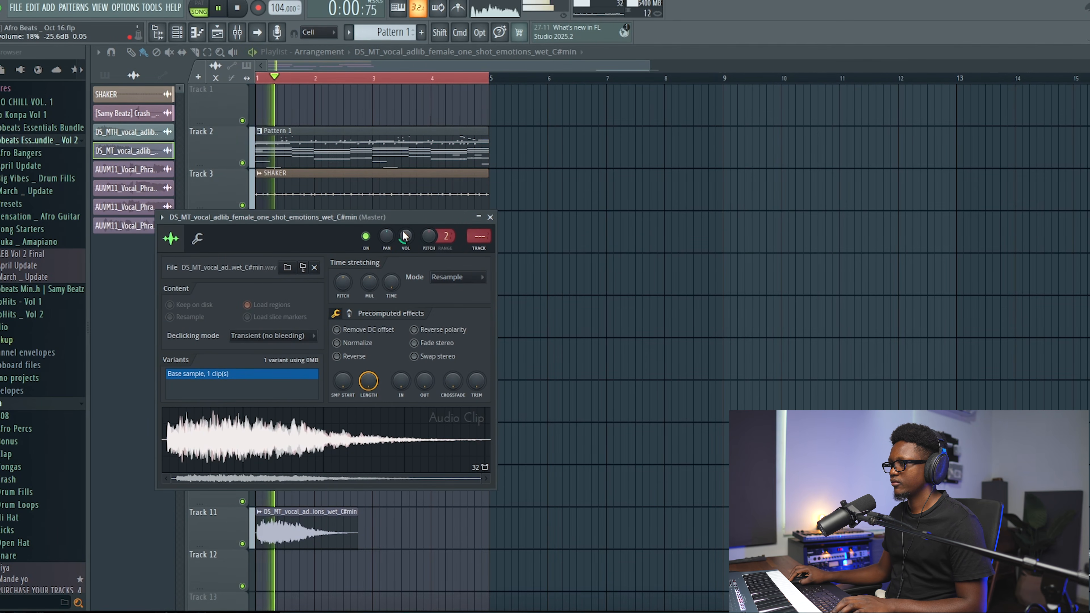
pyautogui.click(490, 217)
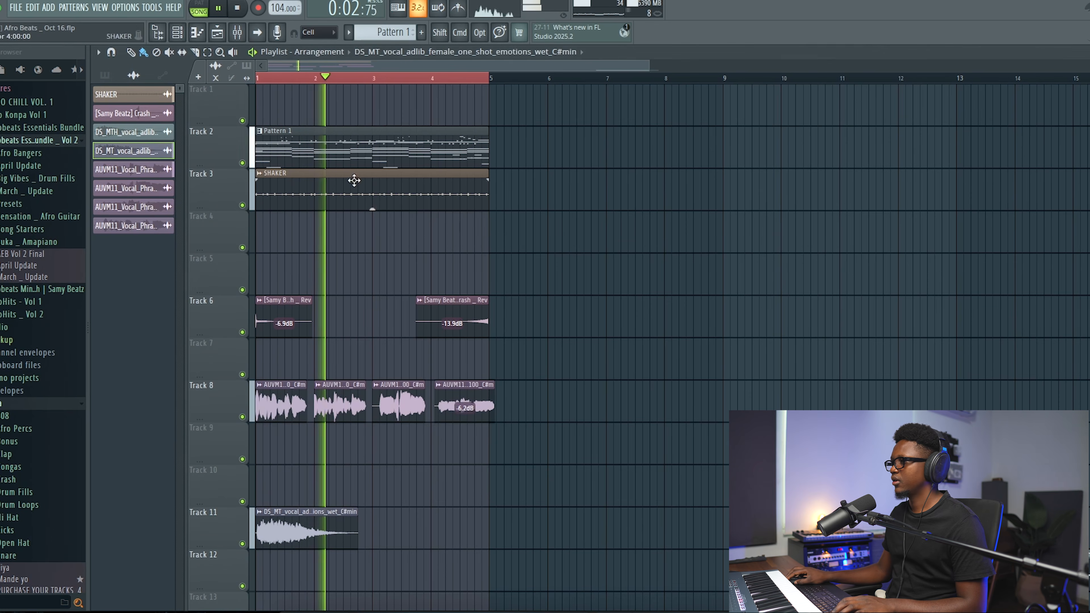
# Copy the DS_MT adlib clip to bar 3 on Track 11 and move the DS_MTH adlib clip to bar 4 on Track 13
pyautogui.scroll(-3, 557, 357)
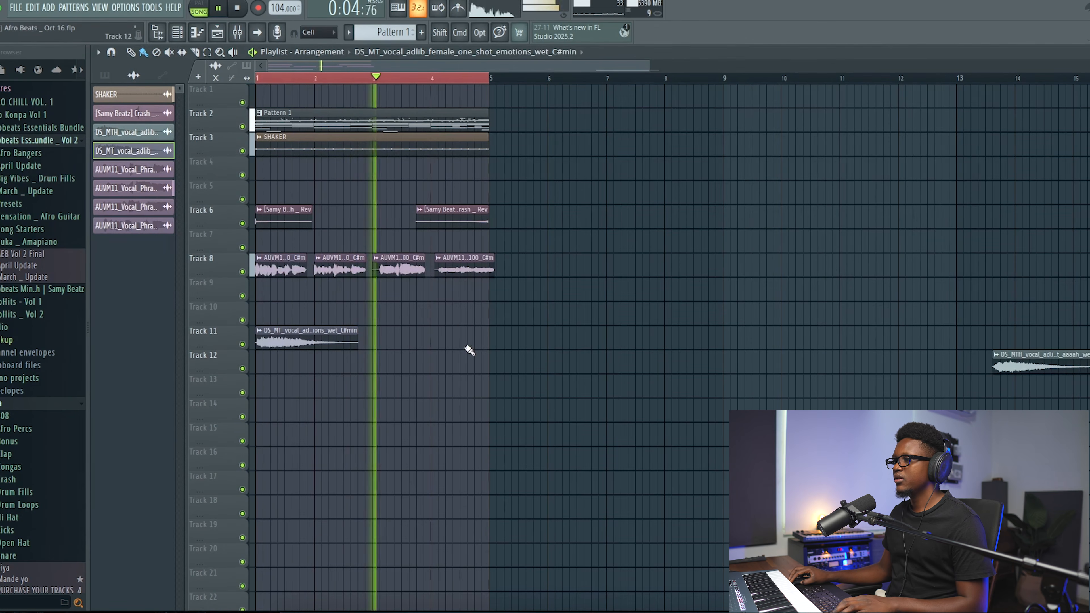
pyautogui.keyDown('shift'); pyautogui.moveTo(319, 346); pyautogui.dragTo(437, 355); pyautogui.keyUp('shift')
pyautogui.press('space')
pyautogui.moveTo(1037, 369); pyautogui.dragTo(524, 397)
pyautogui.press('space')
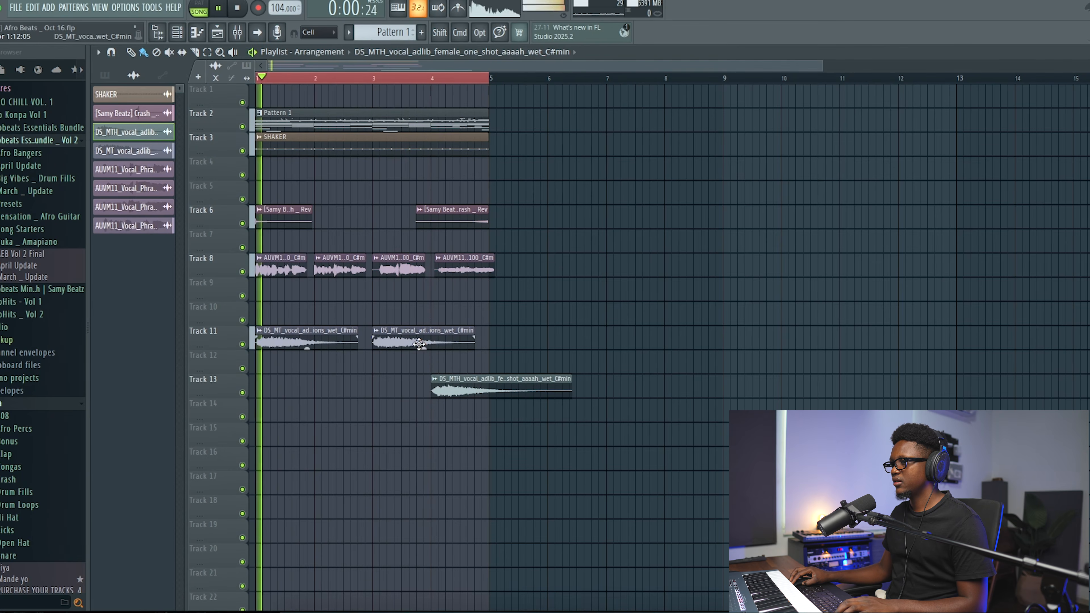
# Lower the DS_MTH vocal adlib's channel volume while listening to the loop
pyautogui.doubleClick(418, 342)
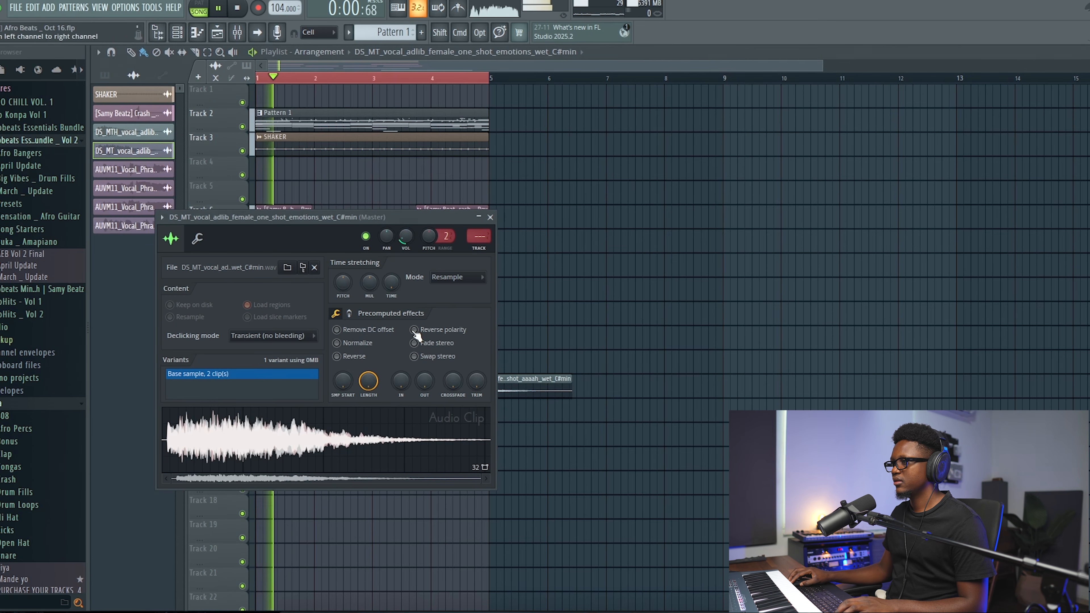
pyautogui.click(490, 218)
pyautogui.doubleClick(515, 382)
pyautogui.moveTo(393, 174)
pyautogui.mouseDown()
pyautogui.moveTo(400, 187)
pyautogui.moveTo(394, 173)
pyautogui.mouseUp()
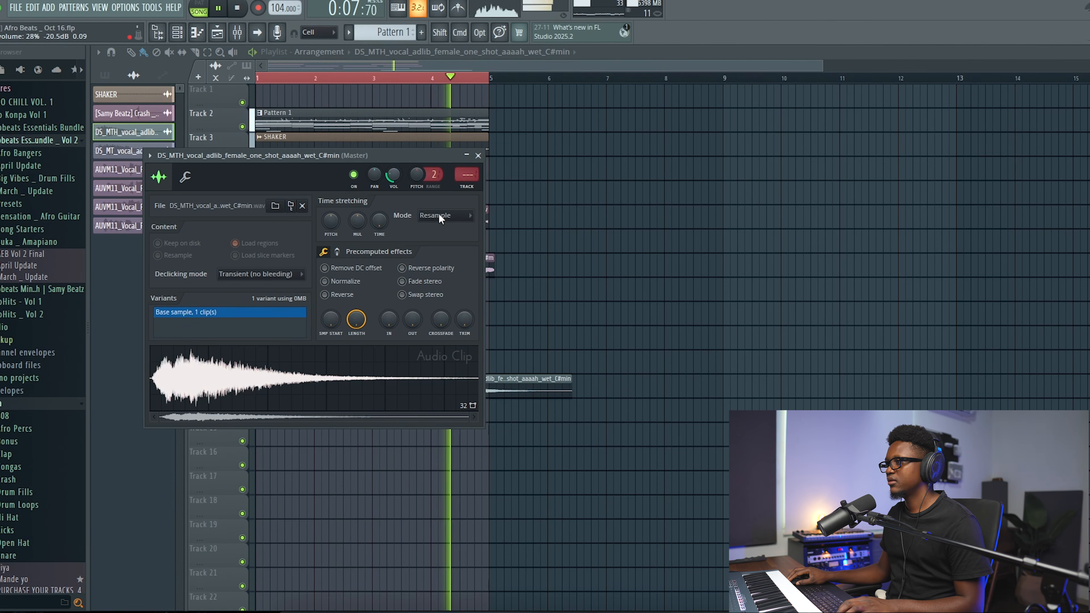
pyautogui.click(479, 155)
pyautogui.doubleClick(511, 389)
pyautogui.moveTo(393, 174); pyautogui.dragTo(393, 183)
pyautogui.press('space')
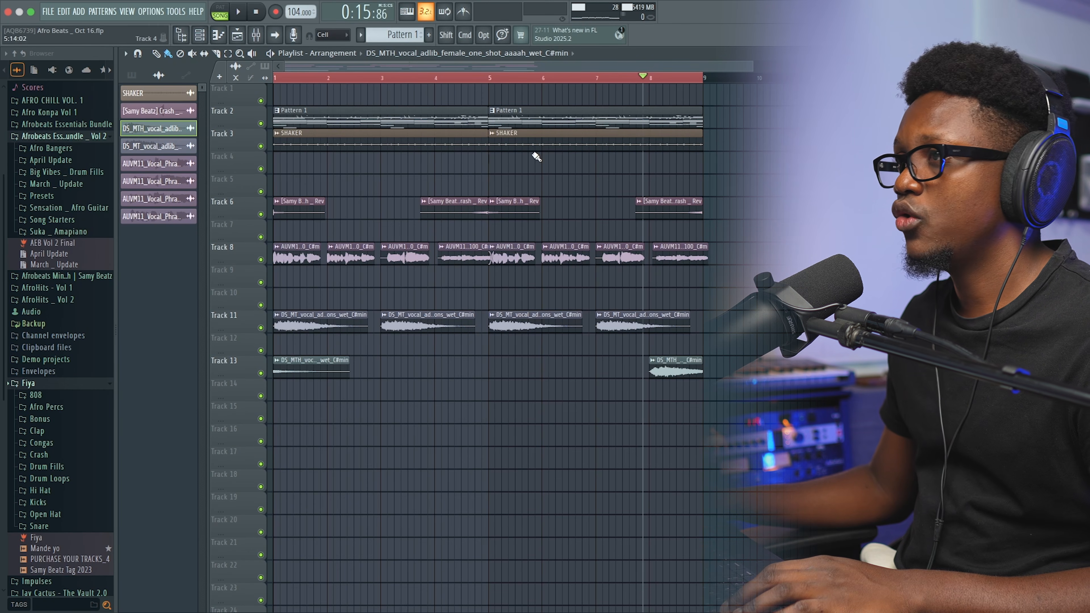
# Show the Unsorted channels in the channel rack, solo SKY_Keys and play it from the start
pyautogui.click(260, 35)
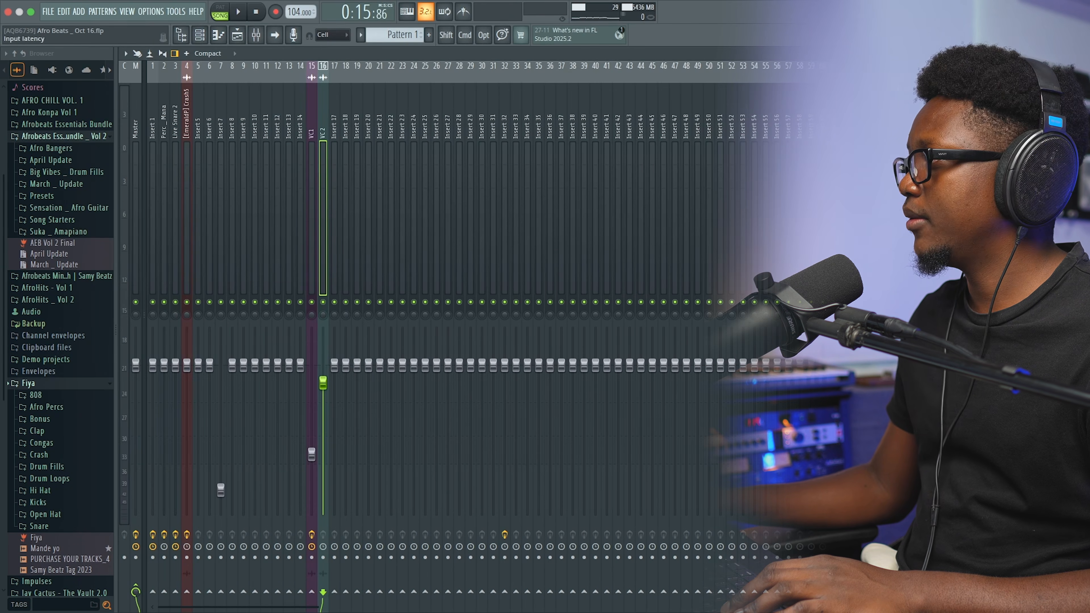
pyautogui.click(1082, 53)
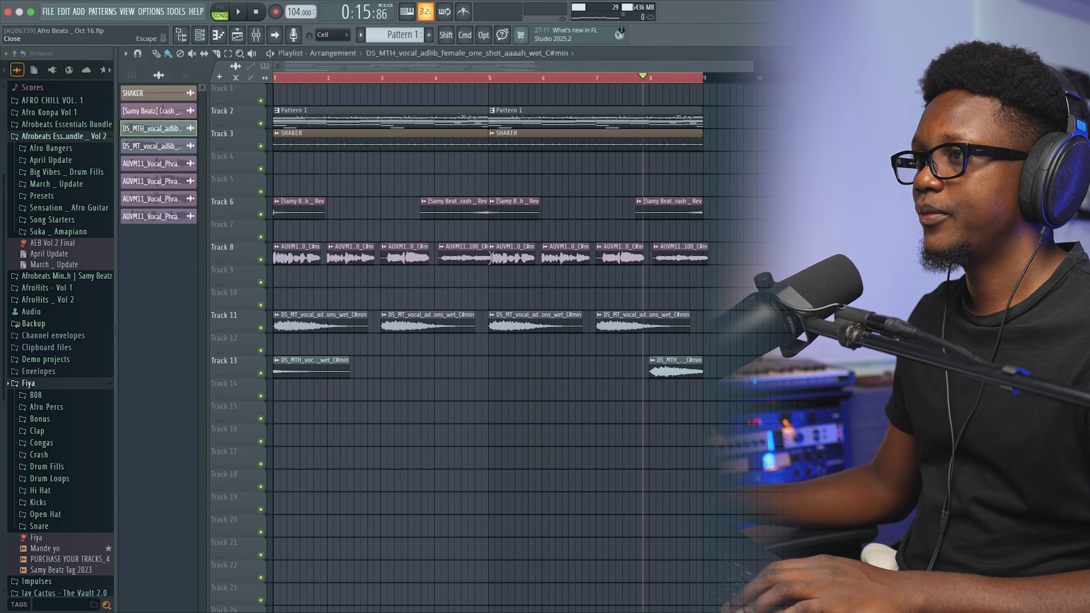
pyautogui.click(201, 35)
pyautogui.click(311, 158)
pyautogui.click(315, 195)
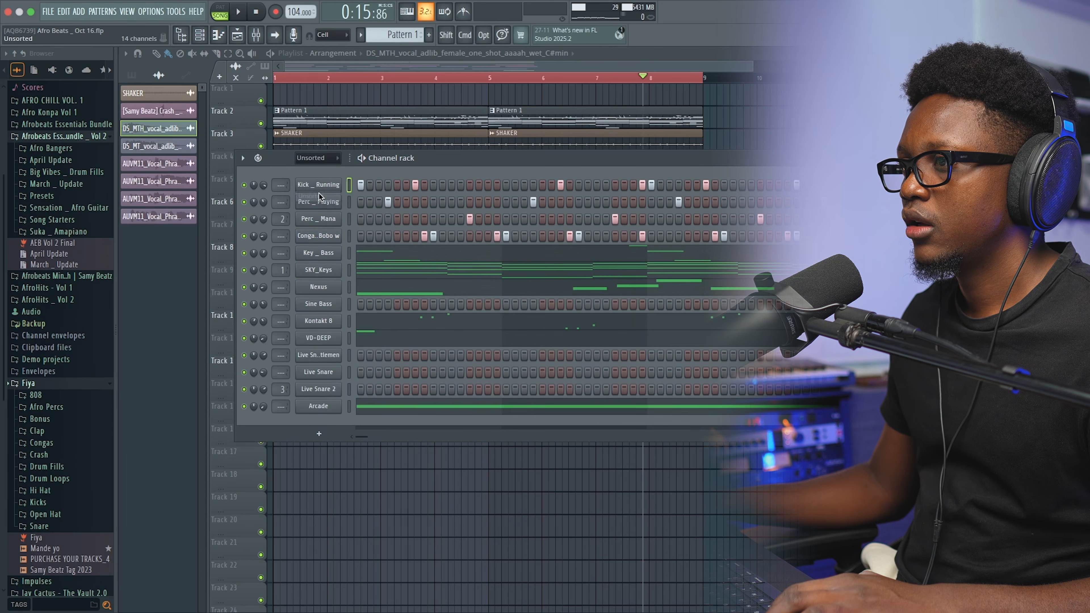
pyautogui.rightClick(244, 270)
pyautogui.press('space')
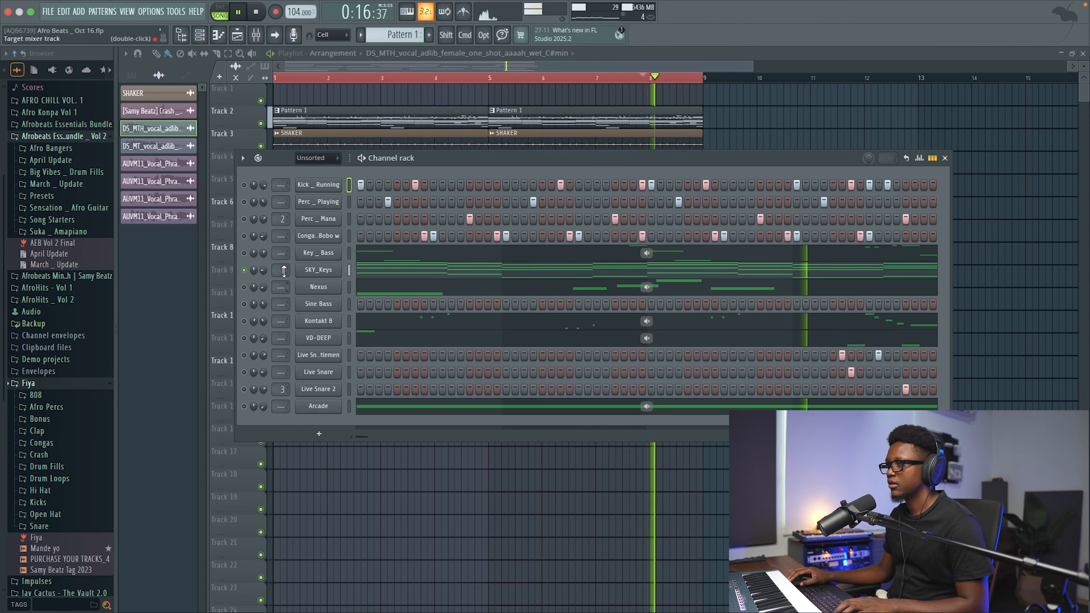
pyautogui.press('space')
pyautogui.press('space')
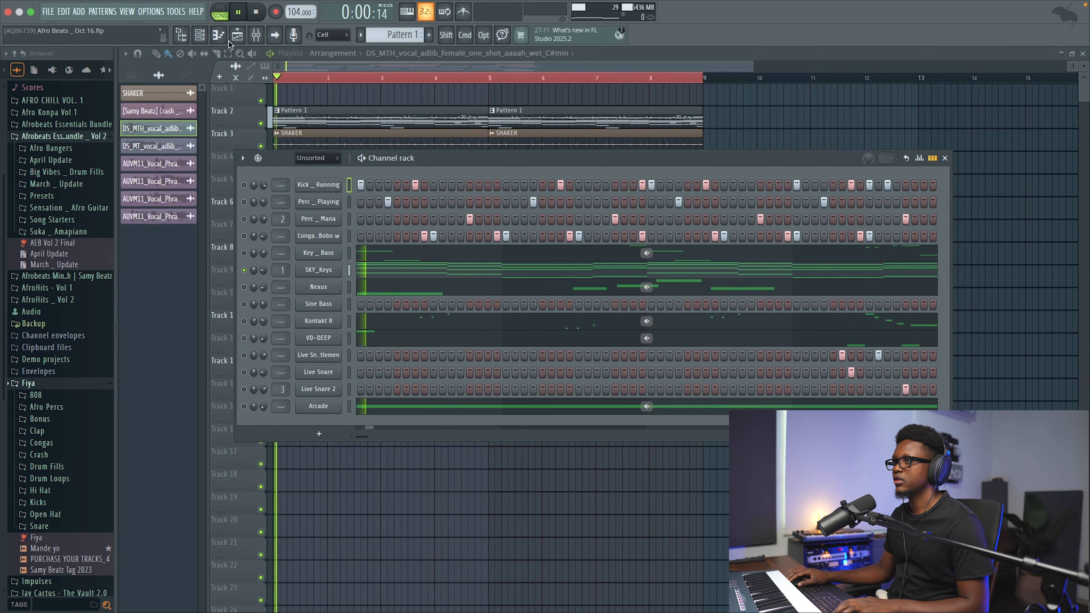
# Cut bands 3 and 7 in the Fruity Parametric EQ 2 on SKY_Keys' Insert 1 and lower that insert's fader slightly
pyautogui.click(256, 35)
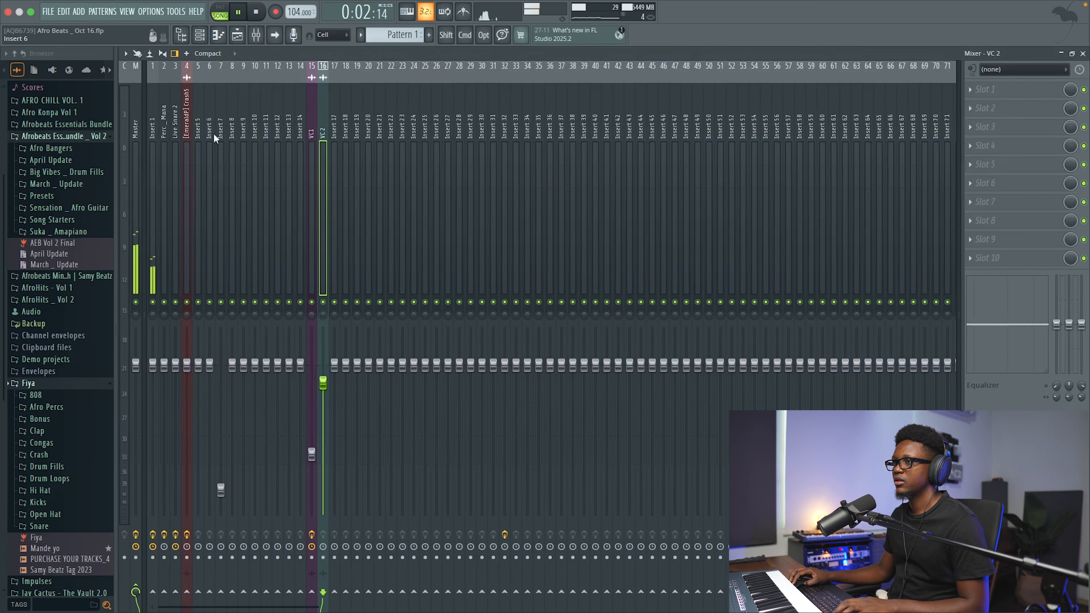
pyautogui.click(151, 136)
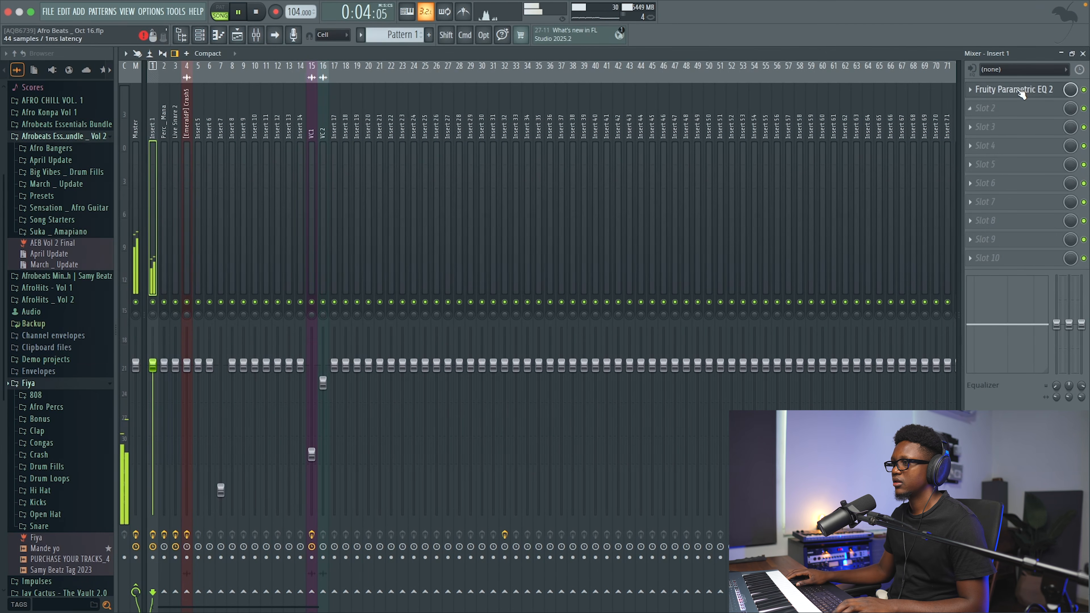
pyautogui.click(1022, 95)
pyautogui.moveTo(300, 260)
pyautogui.mouseDown()
pyautogui.moveTo(304, 228)
pyautogui.moveTo(287, 283)
pyautogui.moveTo(296, 276)
pyautogui.mouseUp()
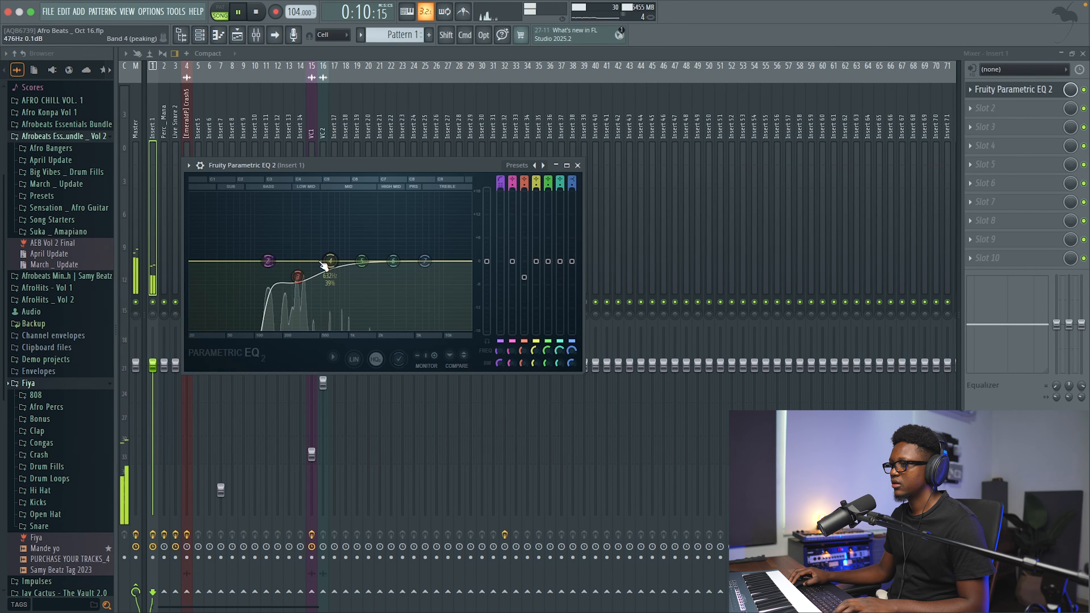
pyautogui.moveTo(425, 261); pyautogui.dragTo(421, 285)
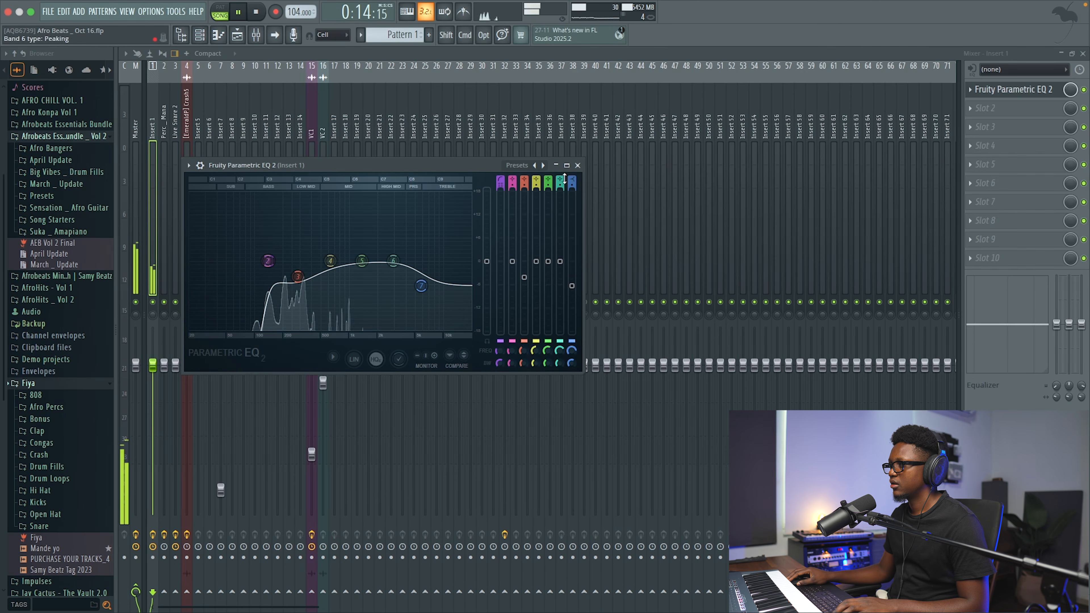
pyautogui.press('space')
pyautogui.click(578, 165)
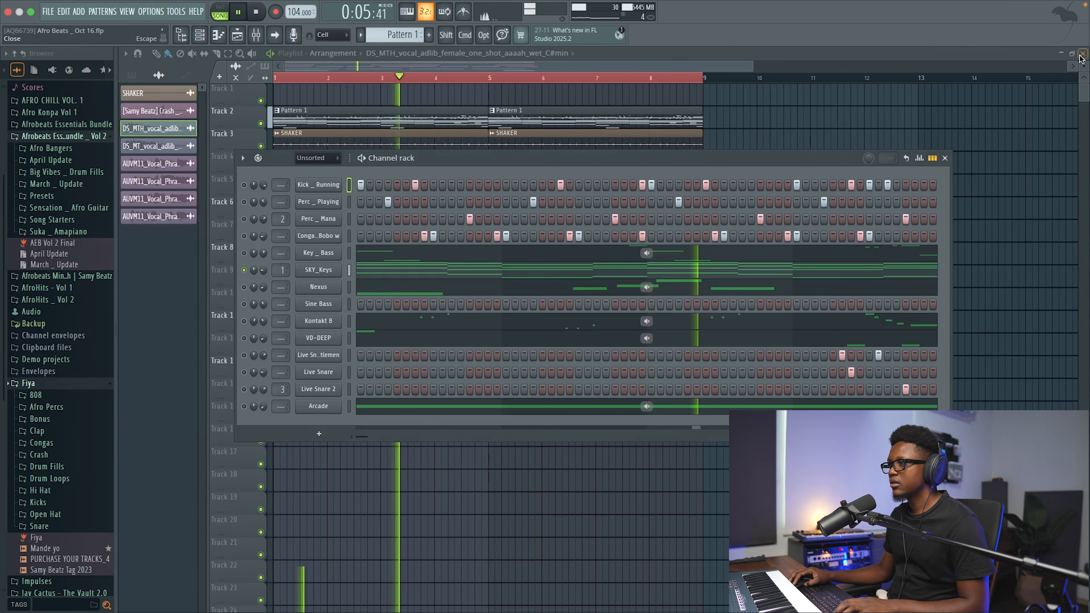
pyautogui.click(1084, 54)
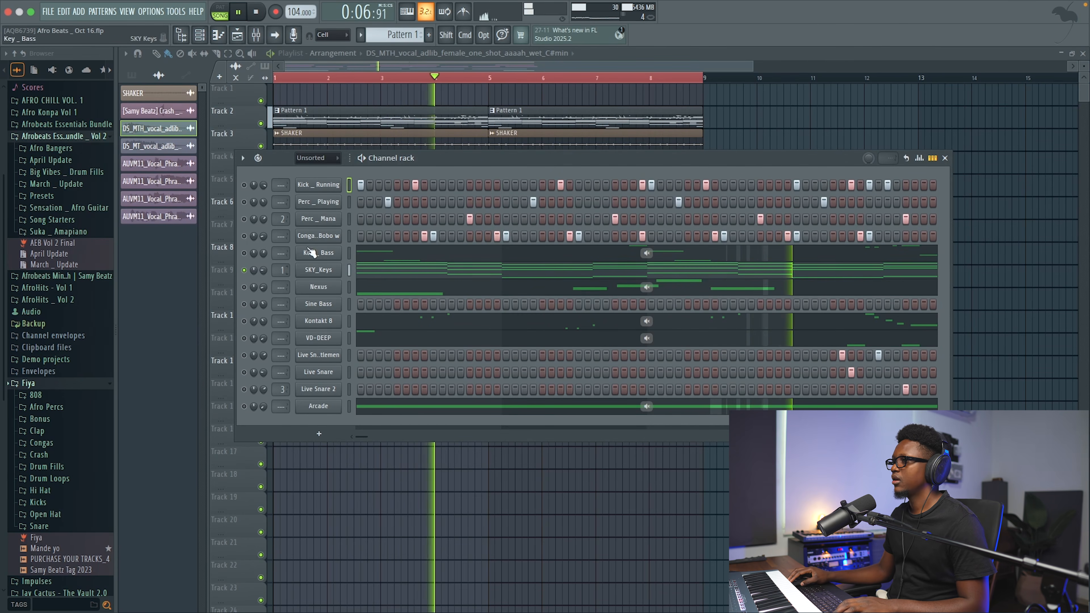
# Select all channels in the channel rack that have no mixer track assigned
pyautogui.press('space')
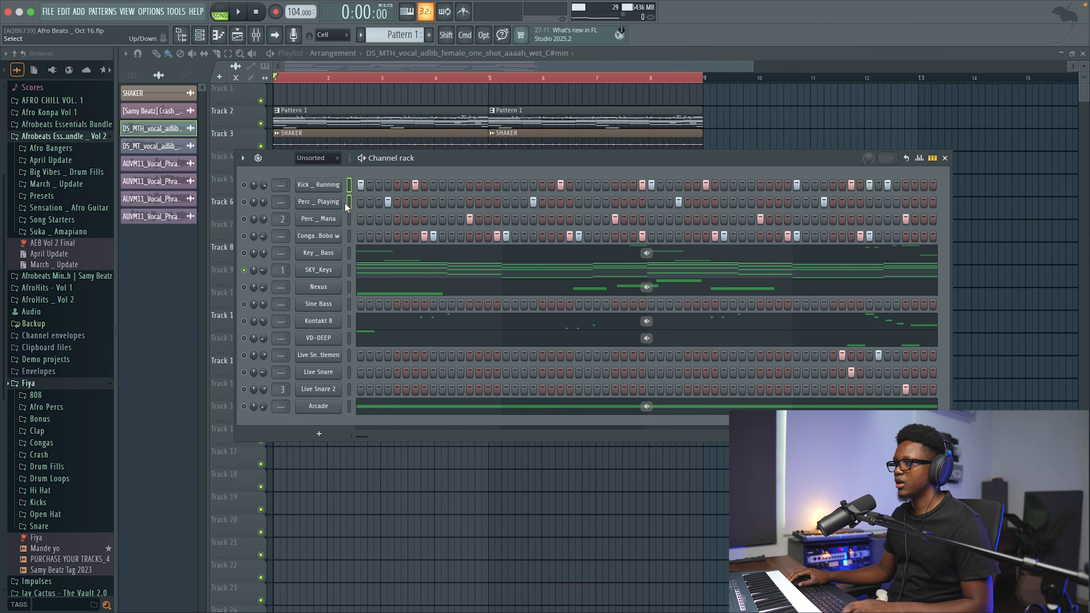
pyautogui.press('space')
pyautogui.click(349, 185)
pyautogui.doubleClick(351, 187)
pyautogui.press('space')
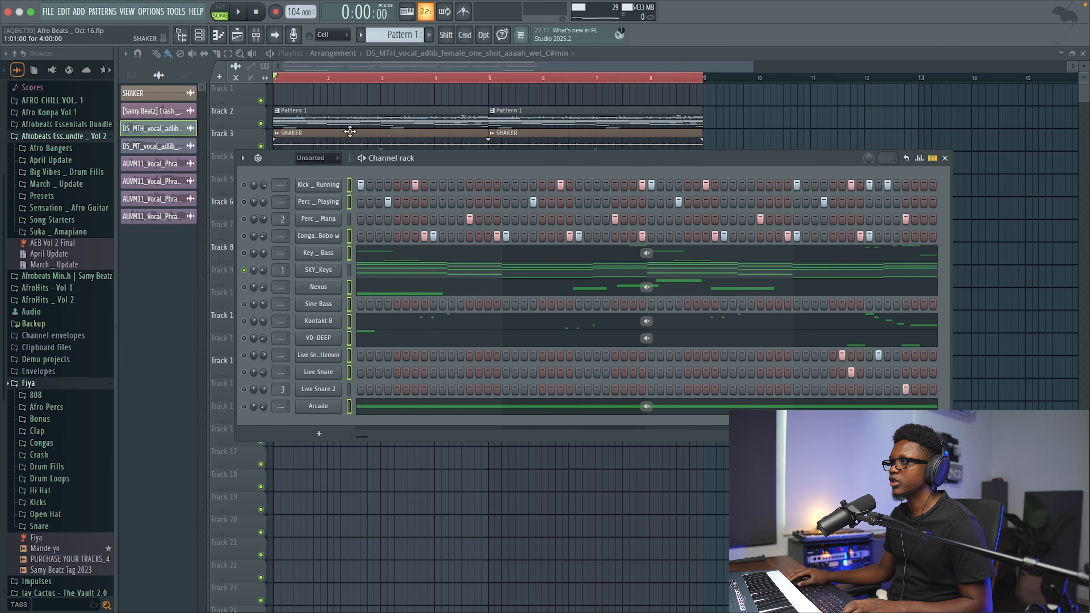
# Route the selected channels to consecutive mixer tracks starting at Insert 21
pyautogui.click(263, 37)
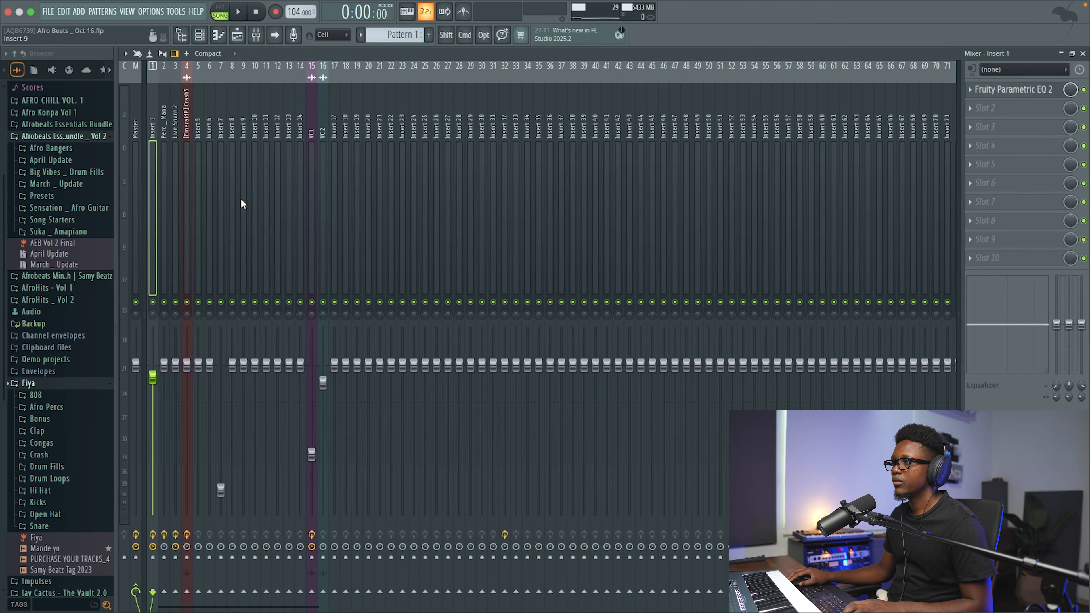
pyautogui.click(383, 142)
pyautogui.rightClick(385, 140)
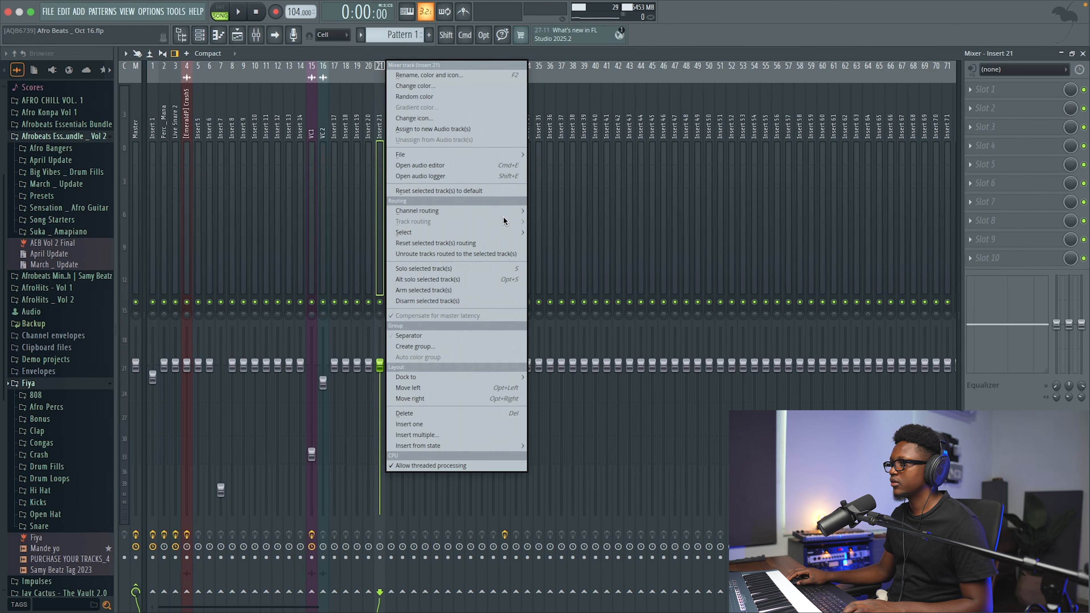
pyautogui.click(540, 211)
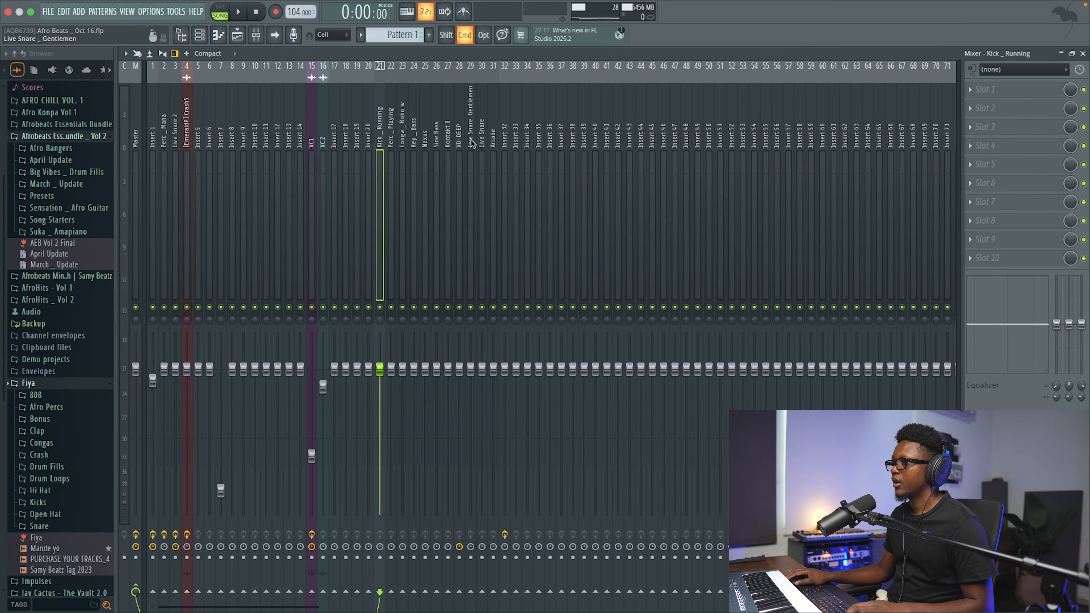
# Select the mixer tracks from Kick _ Running to Arcade and move them together to mixer positions 5 to 15
pyautogui.moveTo(495, 145)
pyautogui.mouseDown()
pyautogui.moveTo(338, 150)
pyautogui.moveTo(495, 148)
pyautogui.mouseUp()
pyautogui.hotkey('alt', 'Left')
pyautogui.hotkey('alt', 'Left')
pyautogui.hotkey('alt', 'Left')
pyautogui.hotkey('alt', 'Left')
pyautogui.hotkey('alt', 'Left')
pyautogui.hotkey('alt', 'Left')
pyautogui.hotkey('alt', 'Left')
pyautogui.hotkey('alt', 'Left')
pyautogui.hotkey('alt', 'Left')
pyautogui.hotkey('alt', 'Left')
pyautogui.hotkey('alt', 'Left')
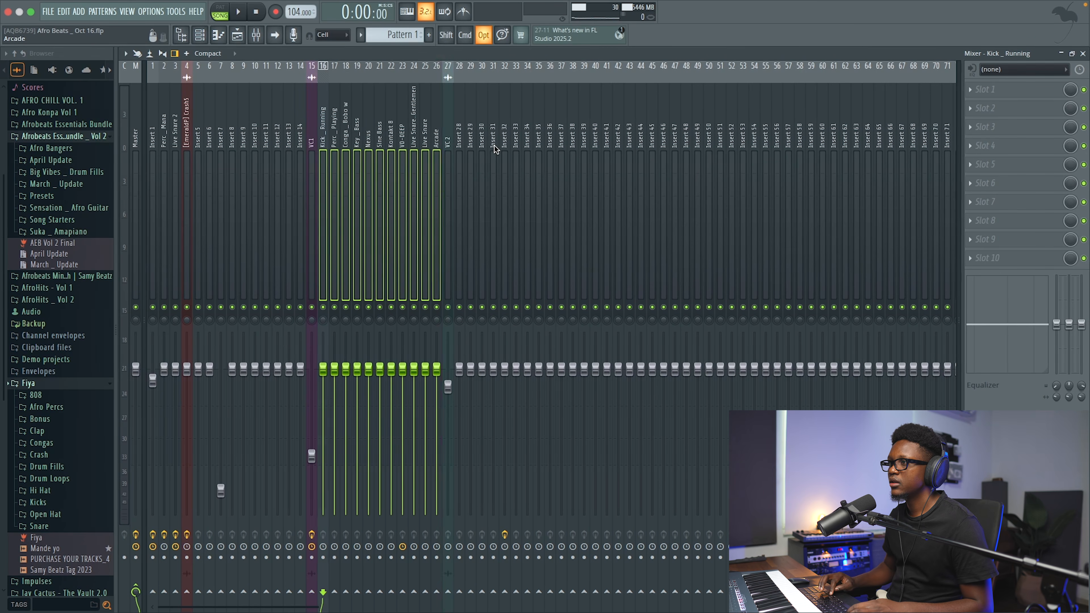
pyautogui.hotkey('alt', 'Left')
pyautogui.hotkey('alt', 'Left')
pyautogui.hotkey('alt', 'Left')
pyautogui.hotkey('alt', 'Left')
pyautogui.hotkey('alt', 'Left')
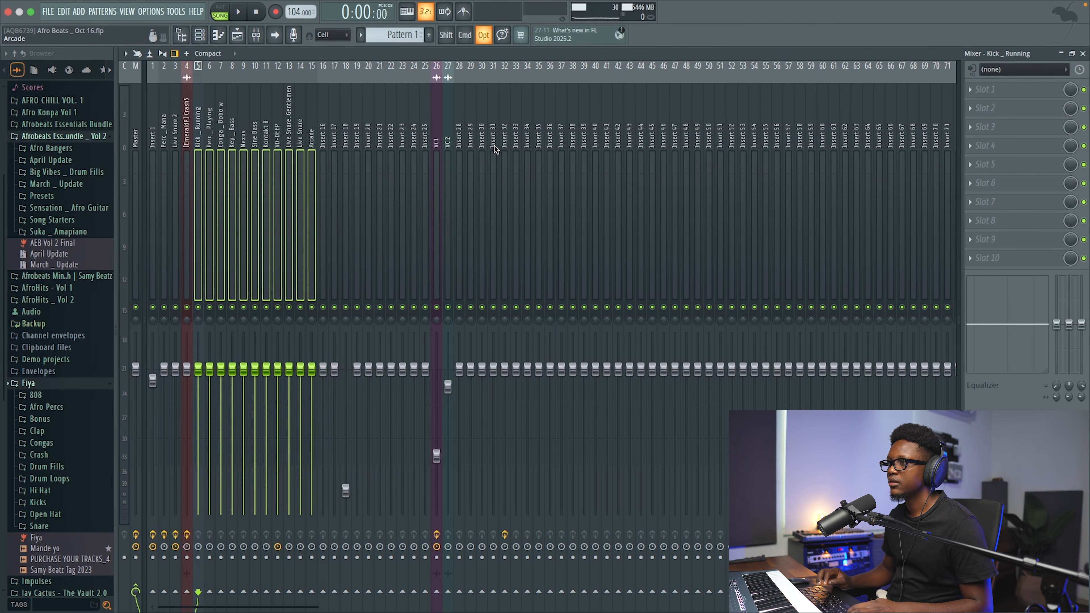
# Solo the Kontakt 8 channel in the channel rack and play it on its own
pyautogui.press('space')
pyautogui.hscroll(1, 188, 286)
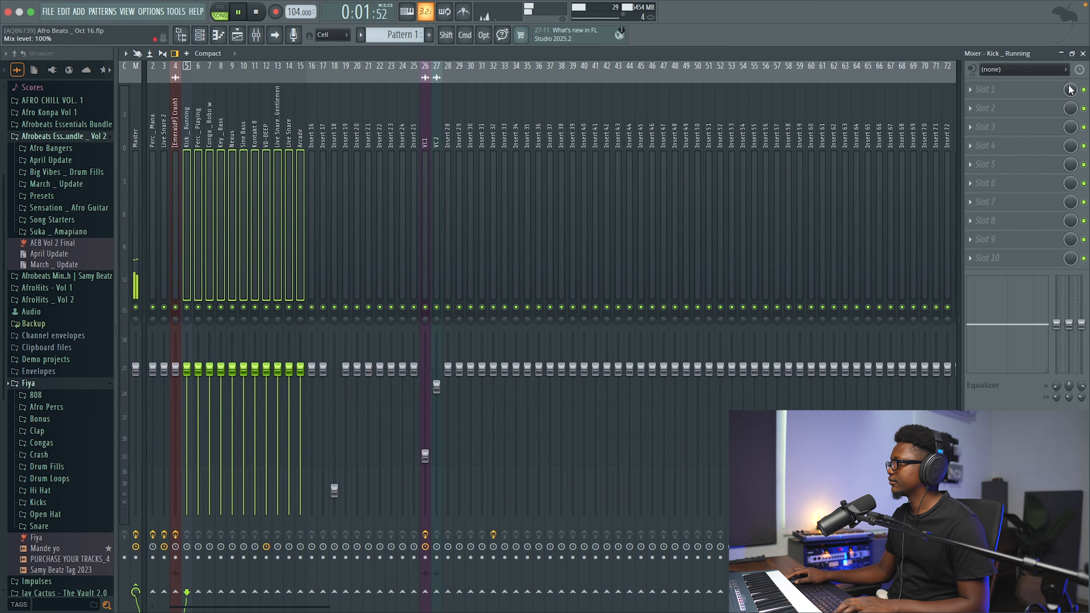
pyautogui.click(1084, 53)
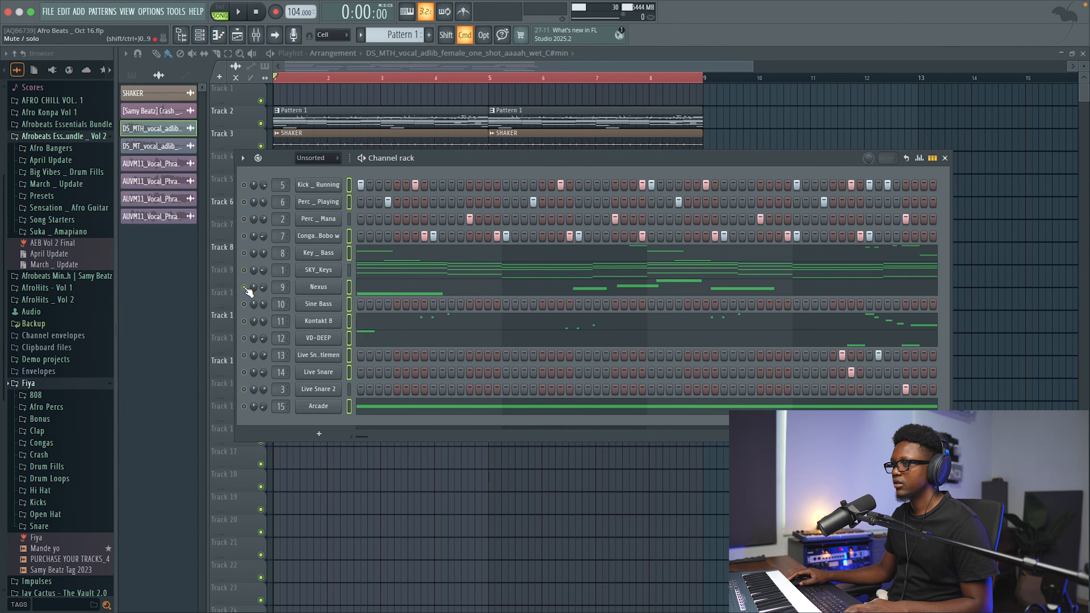
pyautogui.press('space')
pyautogui.rightClick(244, 321)
pyautogui.press('space')
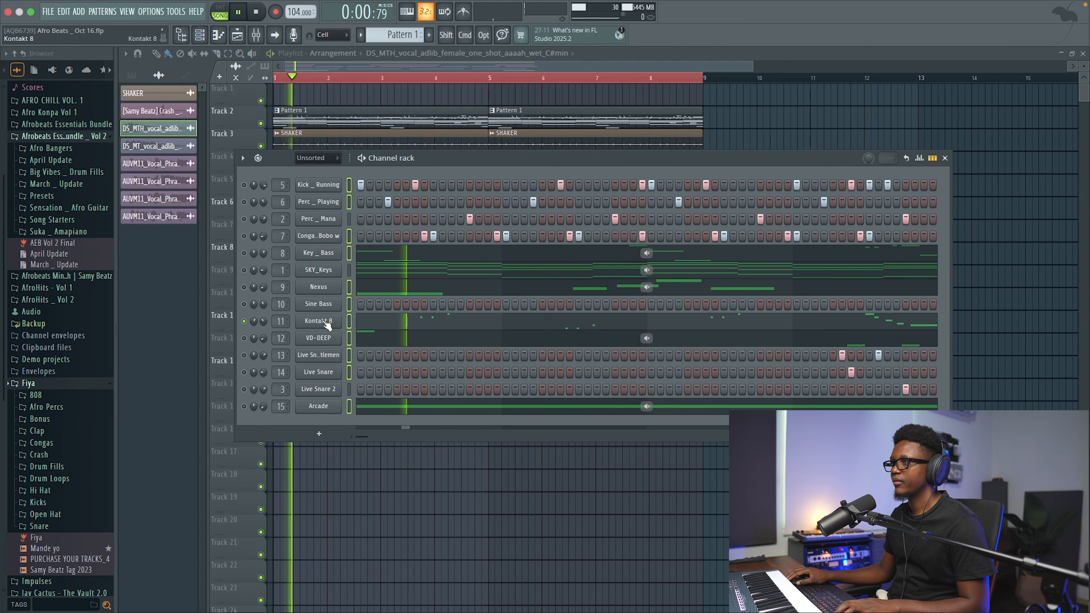
# Select the Kontakt 8 track in the mixer and lower its fader during playback
pyautogui.press('space')
pyautogui.press('F9')
pyautogui.click(300, 134)
pyautogui.click(244, 144)
pyautogui.click(257, 144)
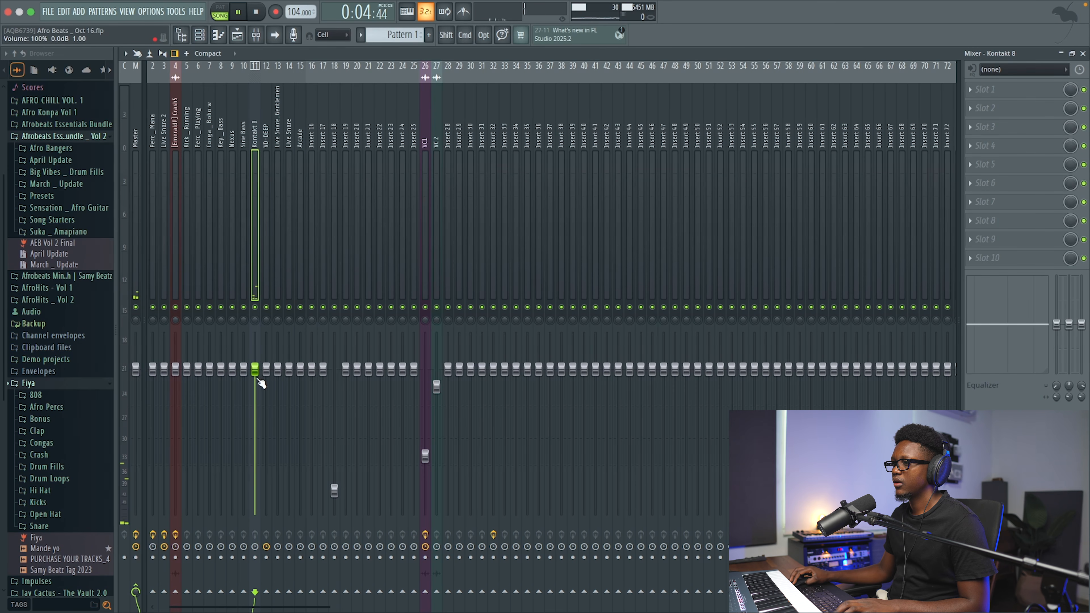
pyautogui.press('space')
# Add Fruity Delay 3 to the Kontakt 8 track's first effect slot and set its output wet level to about 8%
pyautogui.click(989, 92)
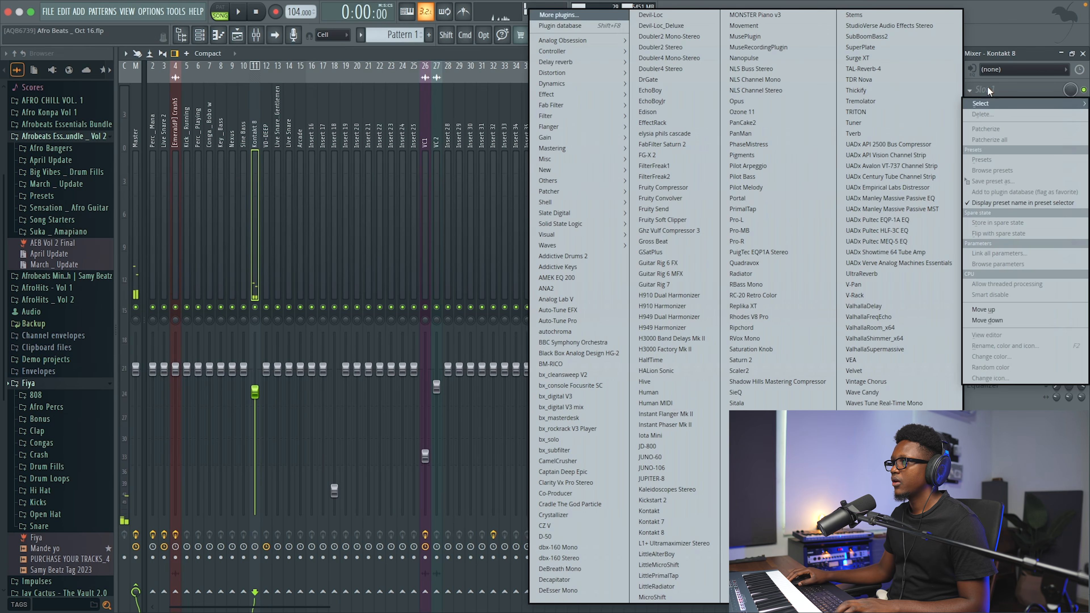
pyautogui.moveTo(549, 94)
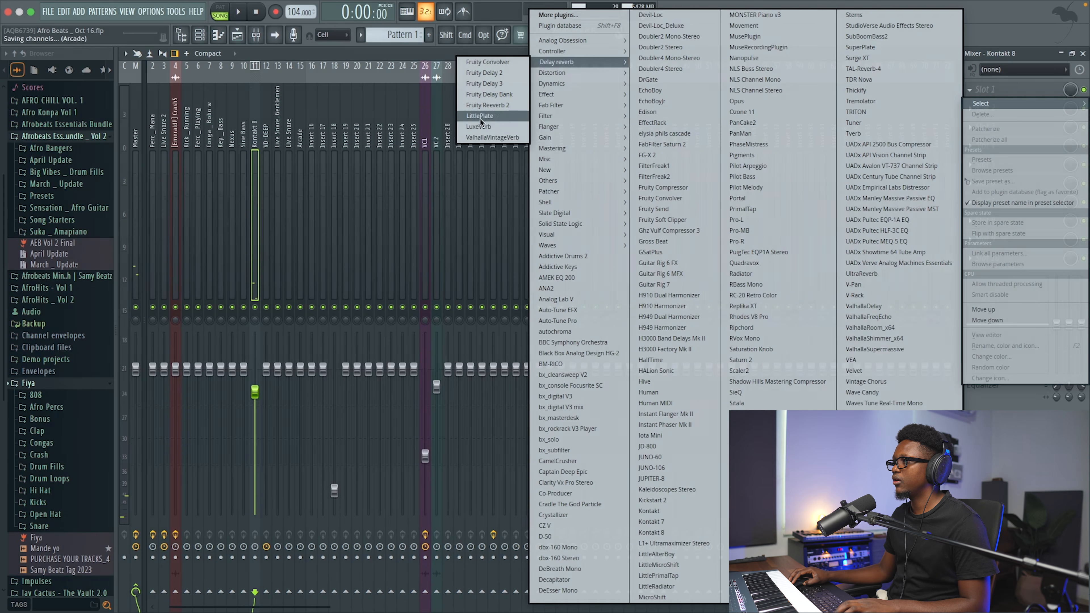
pyautogui.click(502, 84)
pyautogui.press('space')
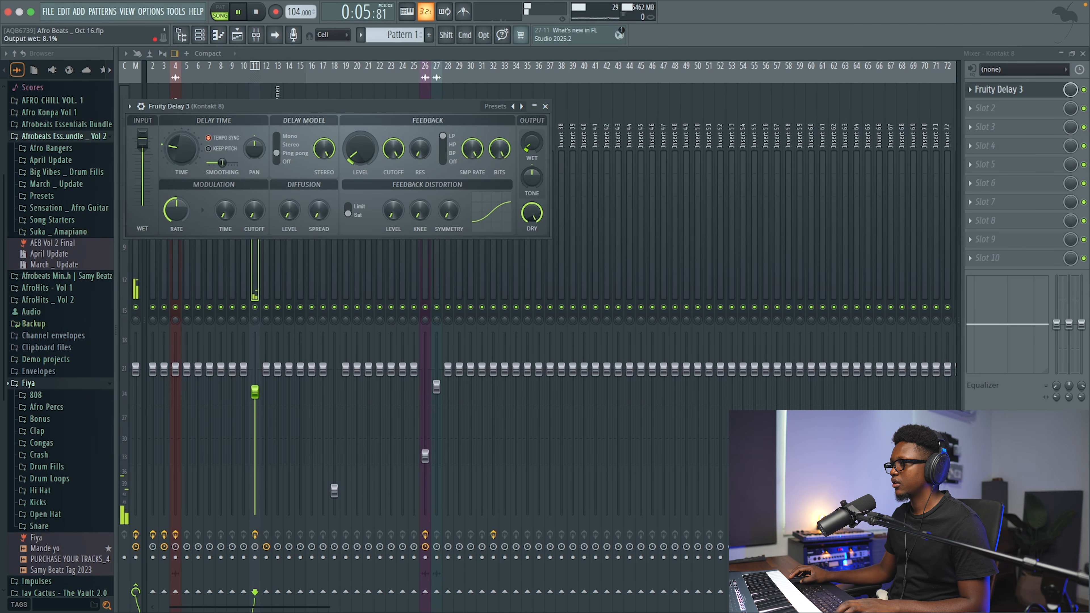
pyautogui.click(545, 106)
pyautogui.press('space')
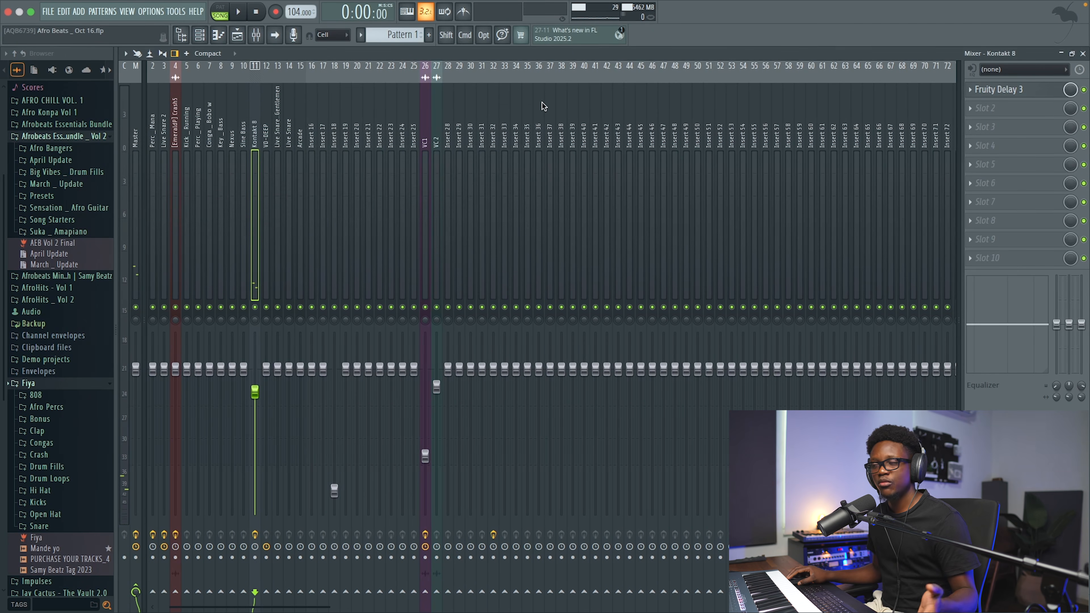
# Leave the mixer, turn all channels back on and play the full arrangement
pyautogui.click(1082, 53)
pyautogui.press('space')
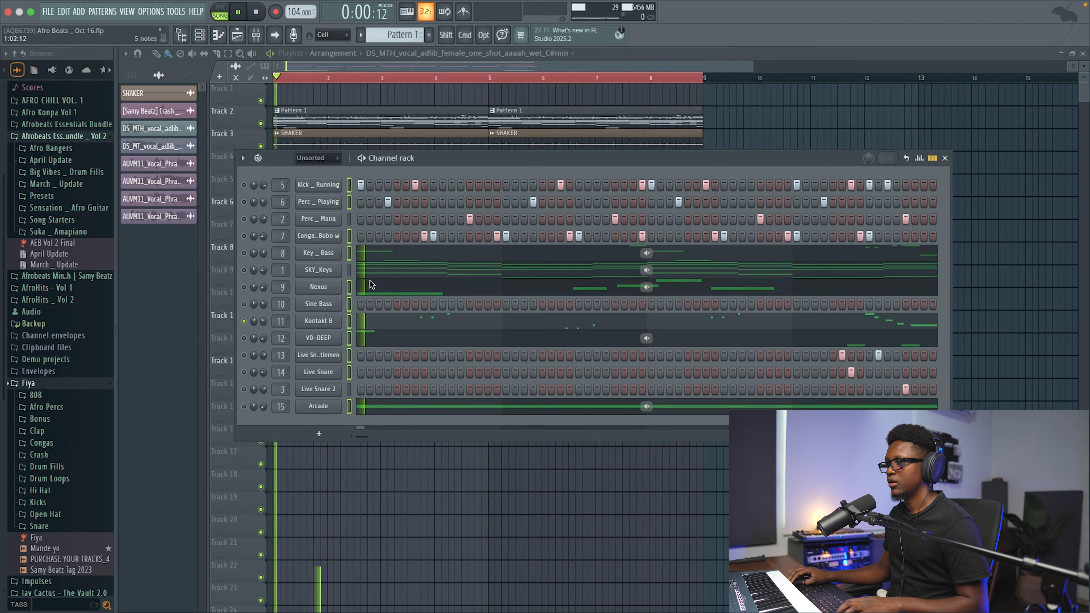
pyautogui.press('super+h')
pyautogui.press('space')
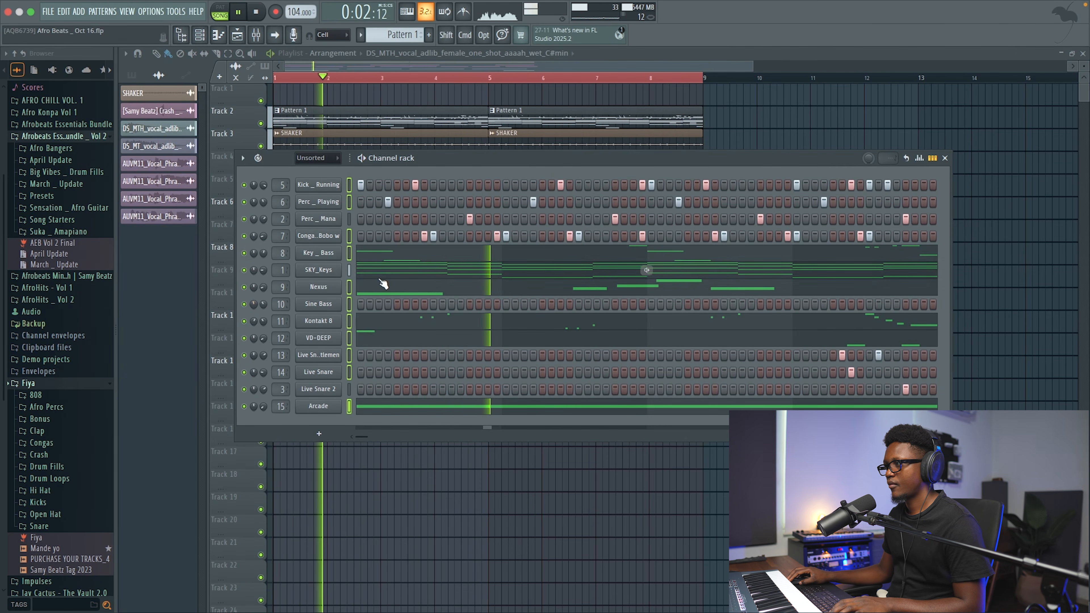
# Solo and play the Key _ Bass channel, and select its Key _ Bass track in the mixer
pyautogui.press('space')
pyautogui.rightClick(244, 253)
pyautogui.press('space')
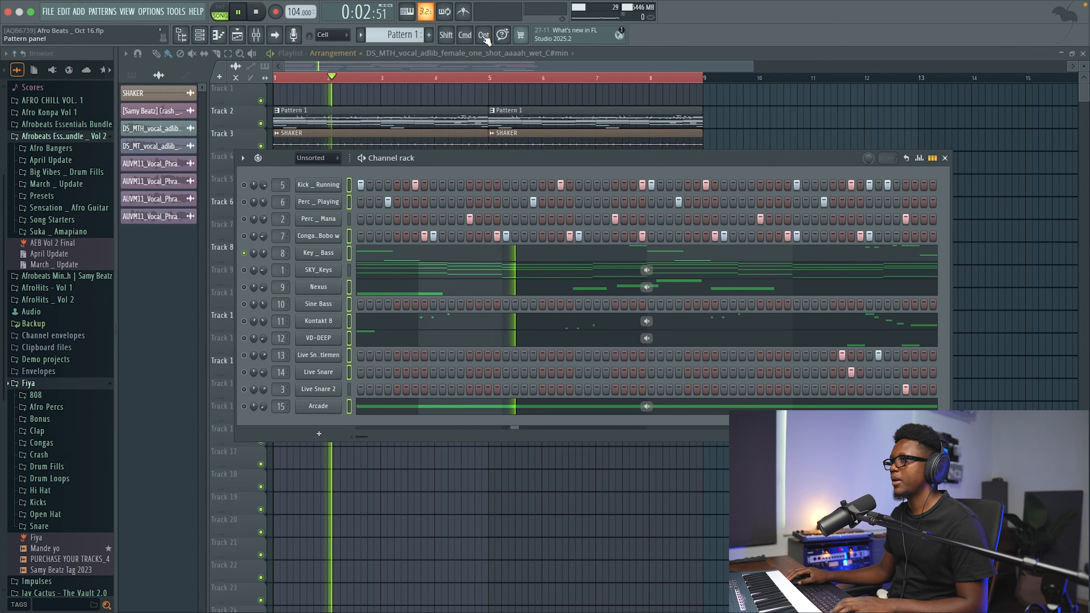
pyautogui.click(256, 34)
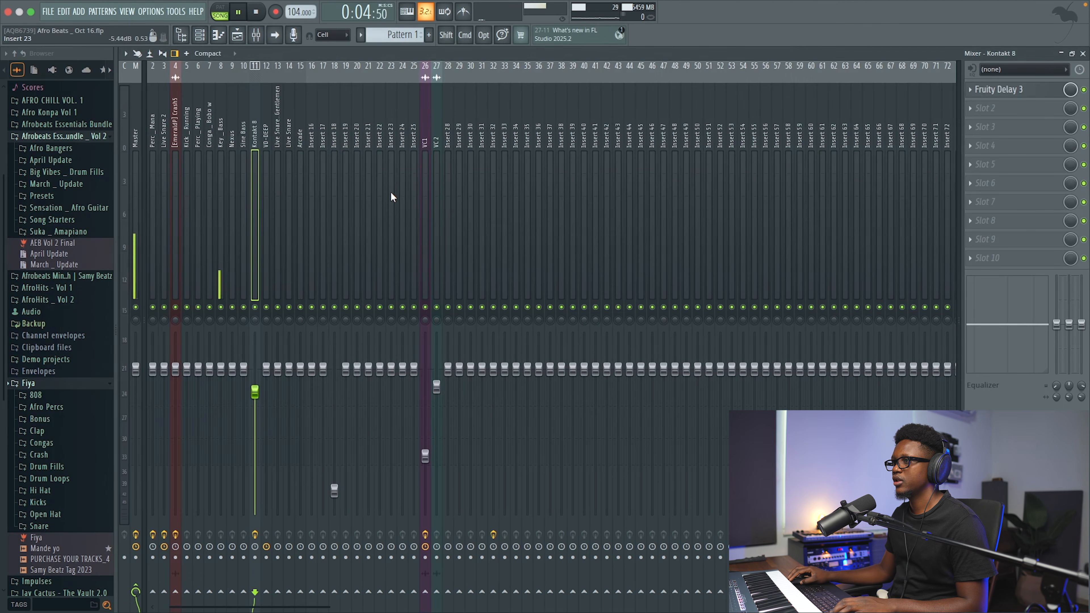
pyautogui.click(220, 149)
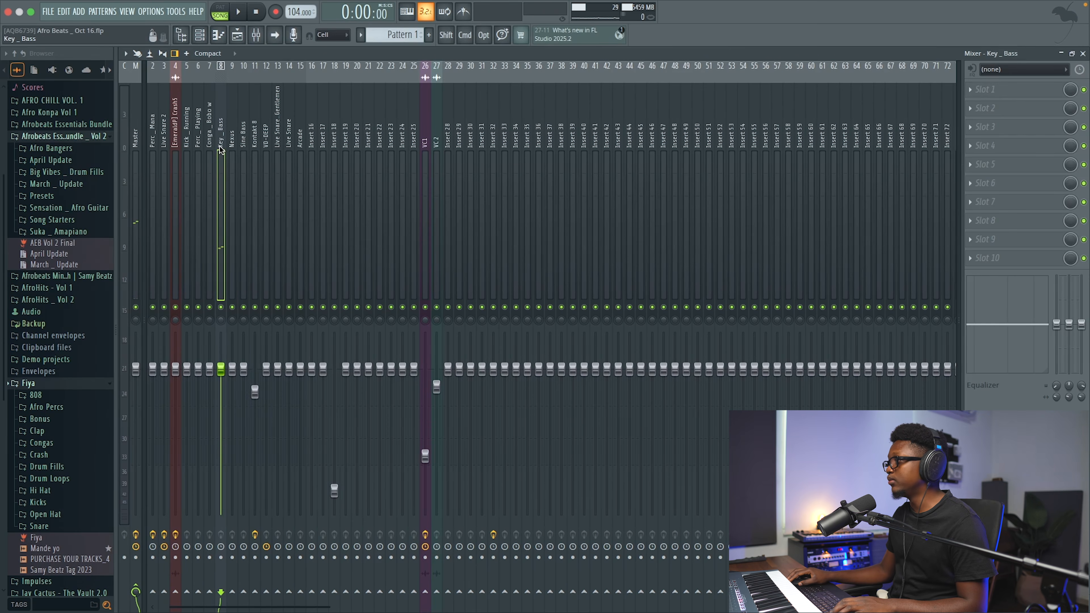
# Add the Analog Obsession LALA leveling amplifier to the Key _ Bass track's first effect slot
pyautogui.click(1055, 112)
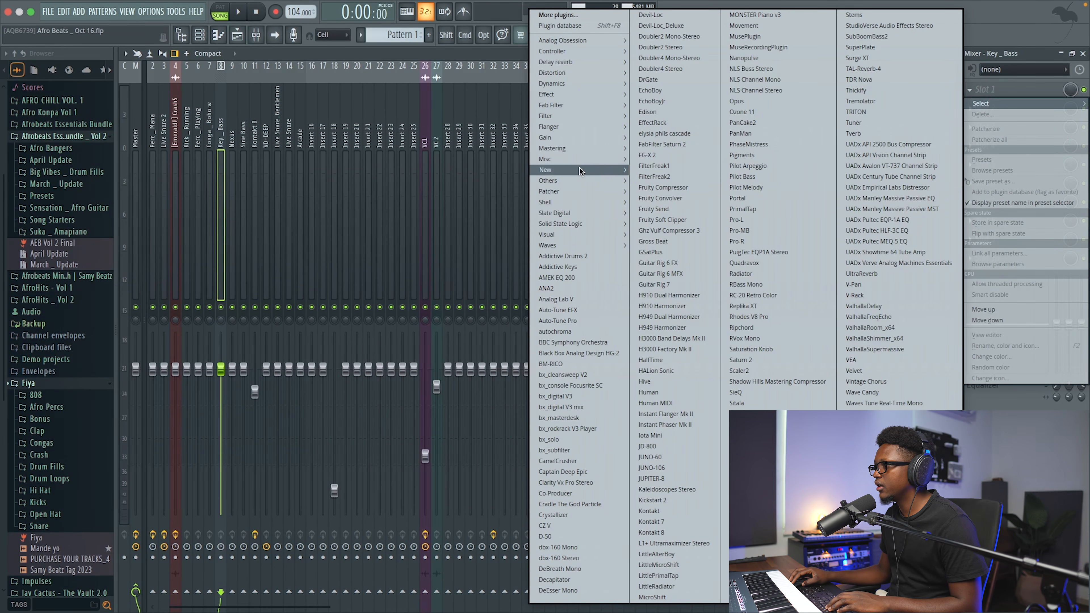
pyautogui.moveTo(583, 169)
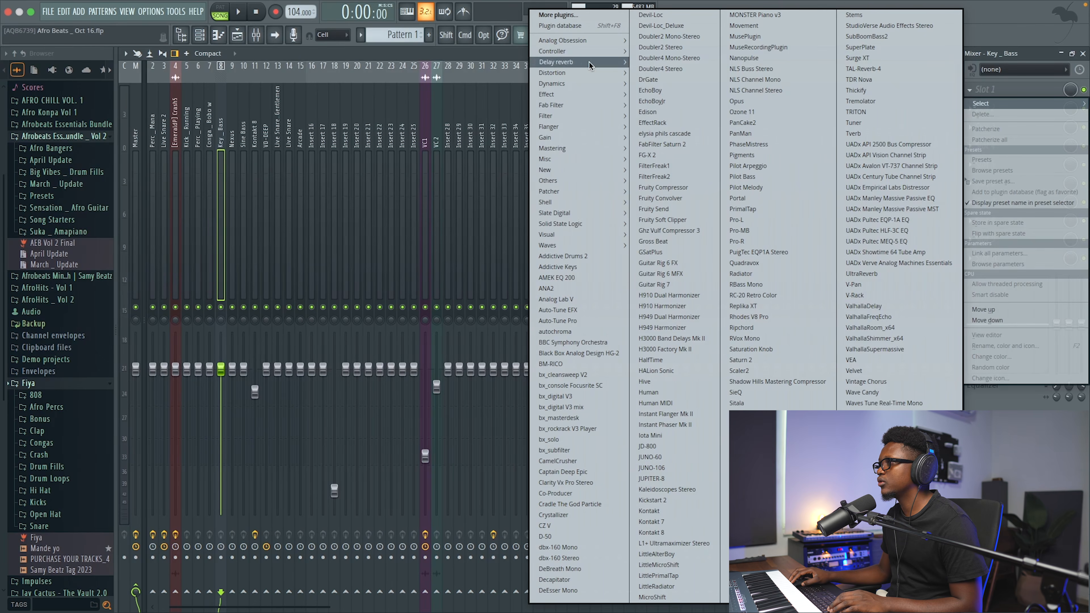
pyautogui.moveTo(562, 55)
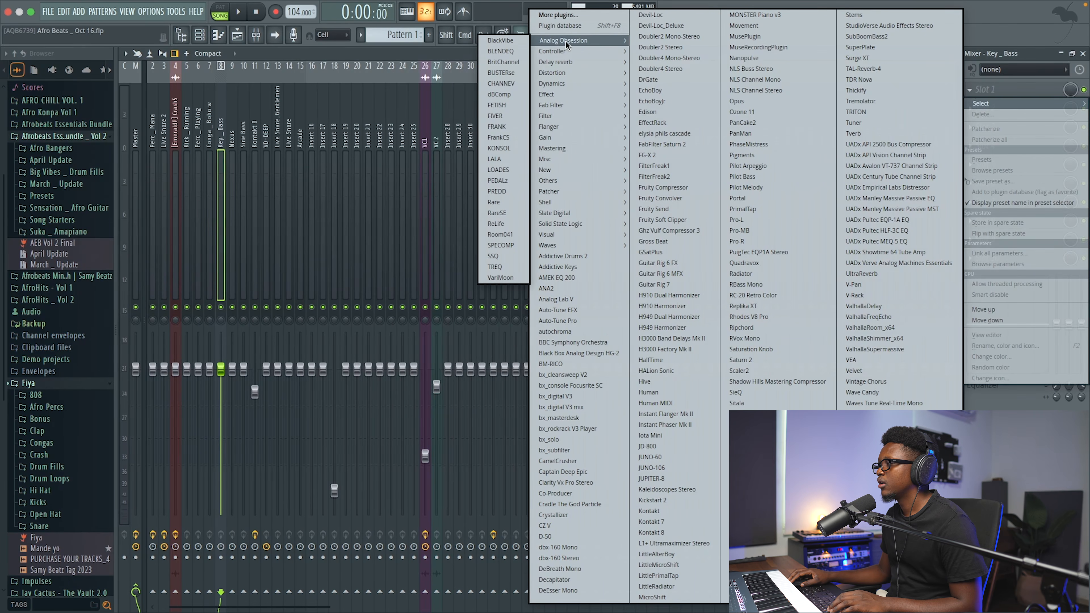
pyautogui.click(502, 159)
# Adjust LALA's gain and set its peak reduction to about 26 dB while the bass plays, closing the plugin
pyautogui.press('space')
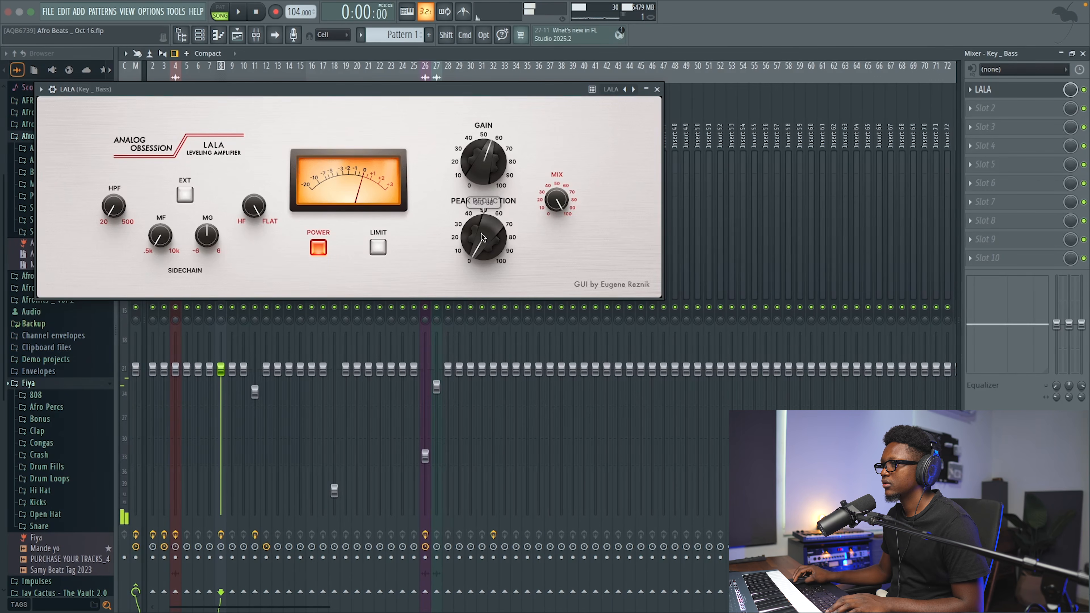
pyautogui.scroll(-4, 469, 176)
pyautogui.press('space')
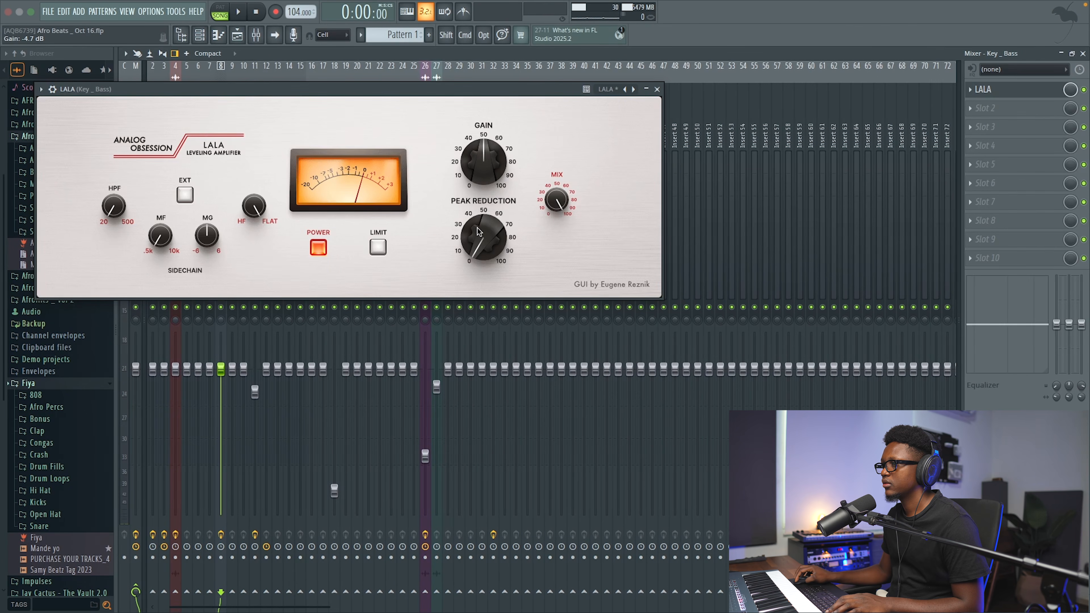
pyautogui.press('space')
pyautogui.moveTo(479, 232); pyautogui.dragTo(477, 222)
pyautogui.moveTo(490, 183); pyautogui.dragTo(492, 164)
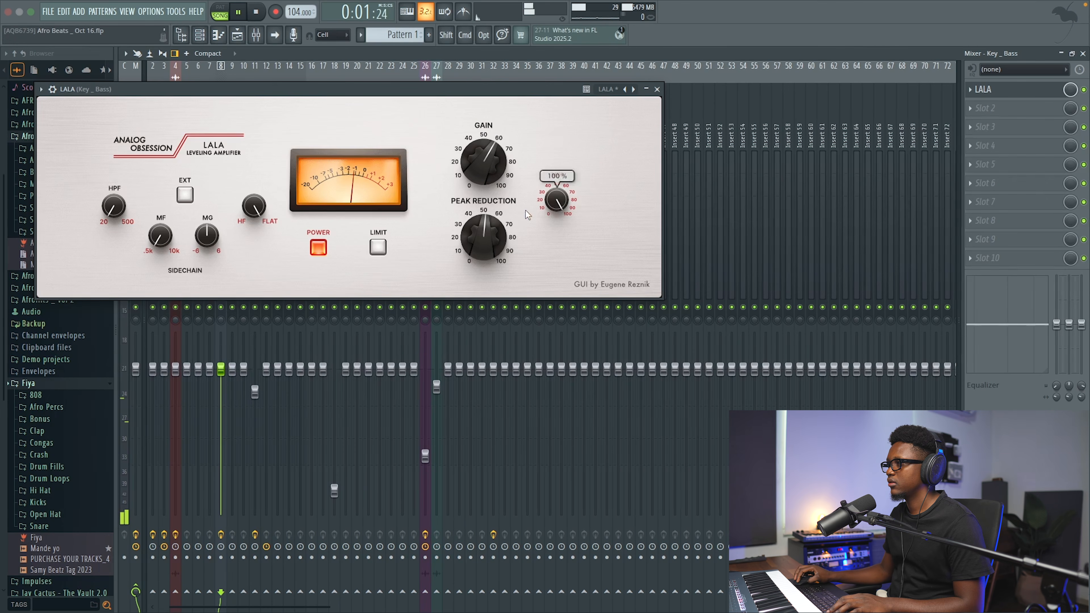
pyautogui.moveTo(490, 209)
pyautogui.moveTo(488, 229); pyautogui.dragTo(484, 232)
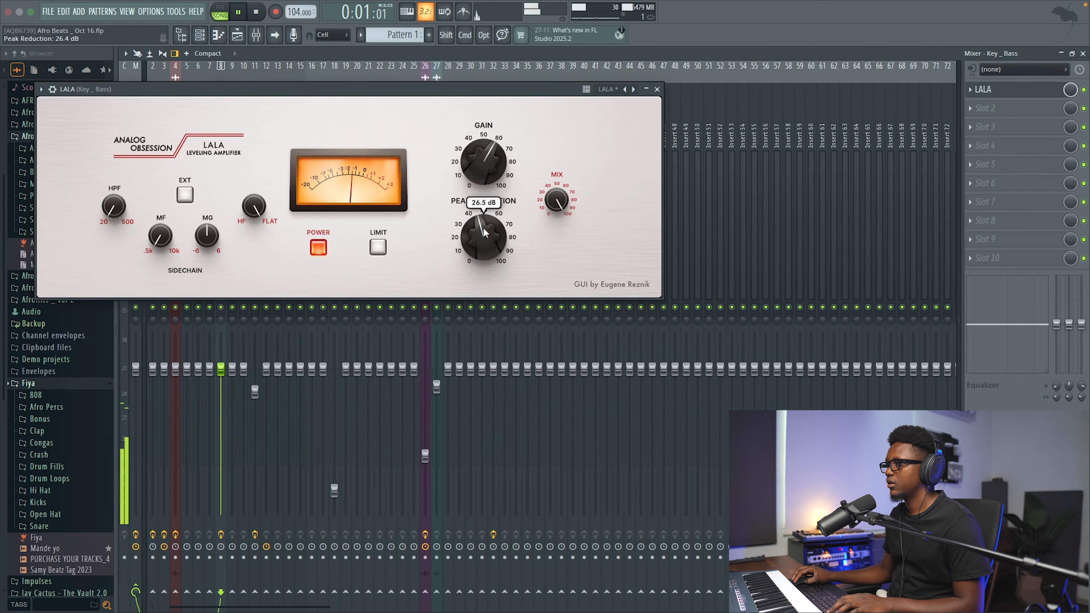
pyautogui.press('space')
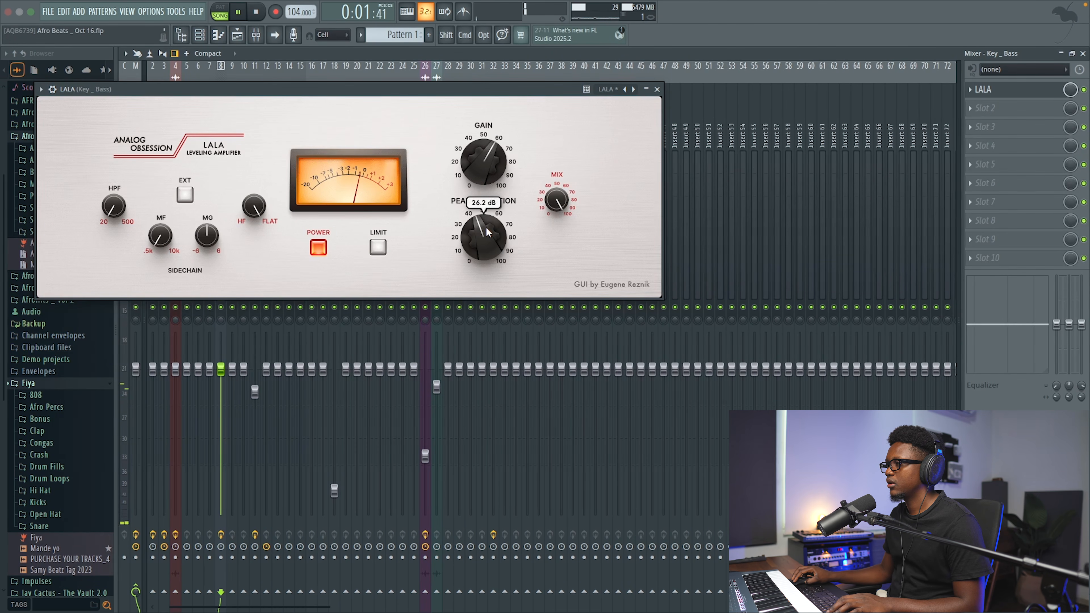
pyautogui.click(657, 89)
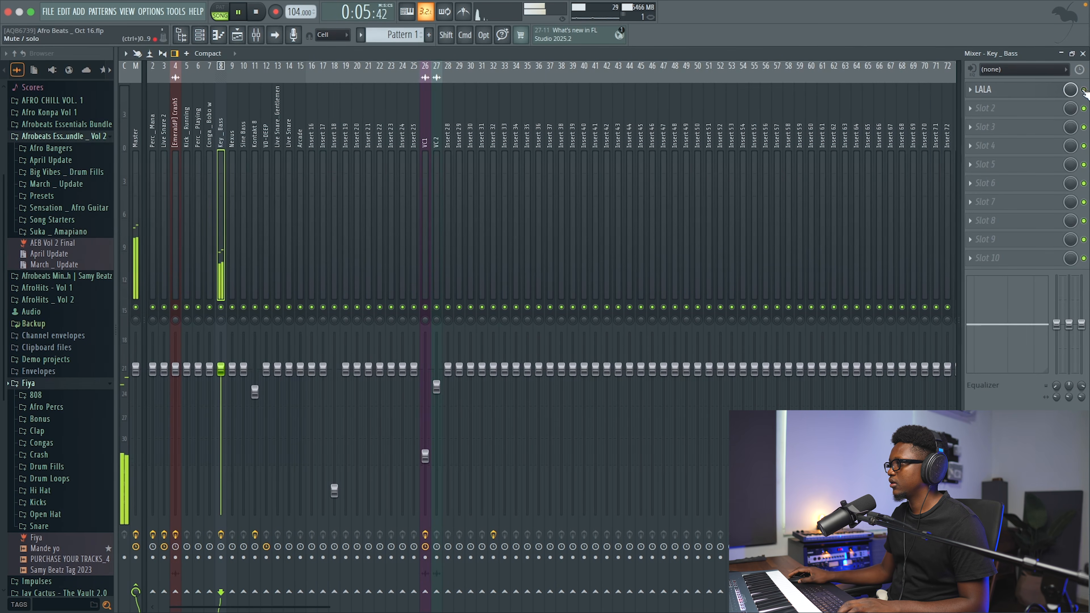
# Leave the mixer, turn all channels back on and raise the Key _ Bass channel volume to 66% during playback
pyautogui.press('space')
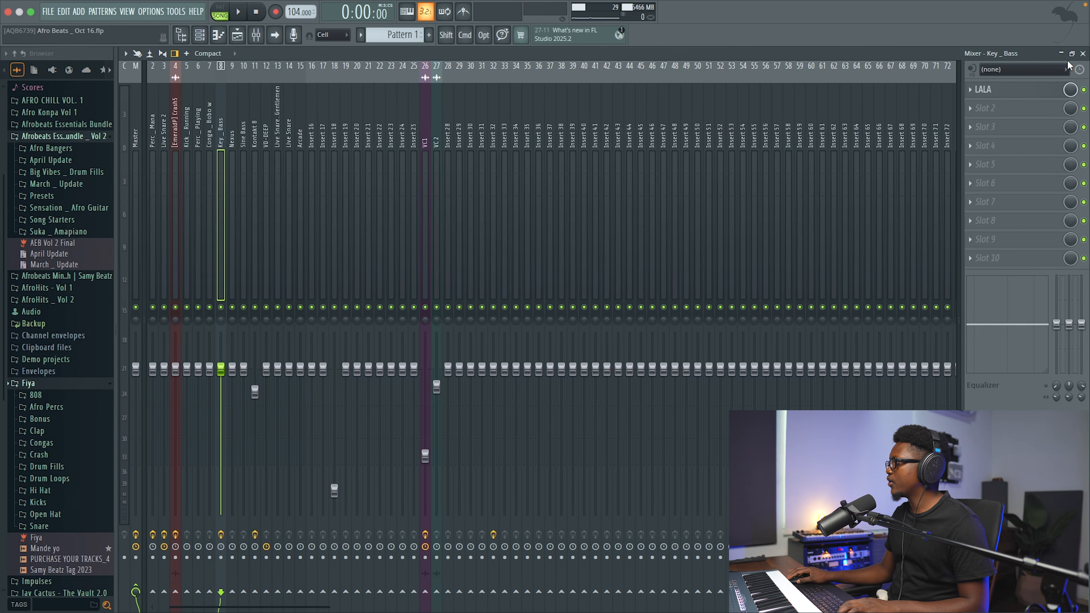
pyautogui.click(1083, 53)
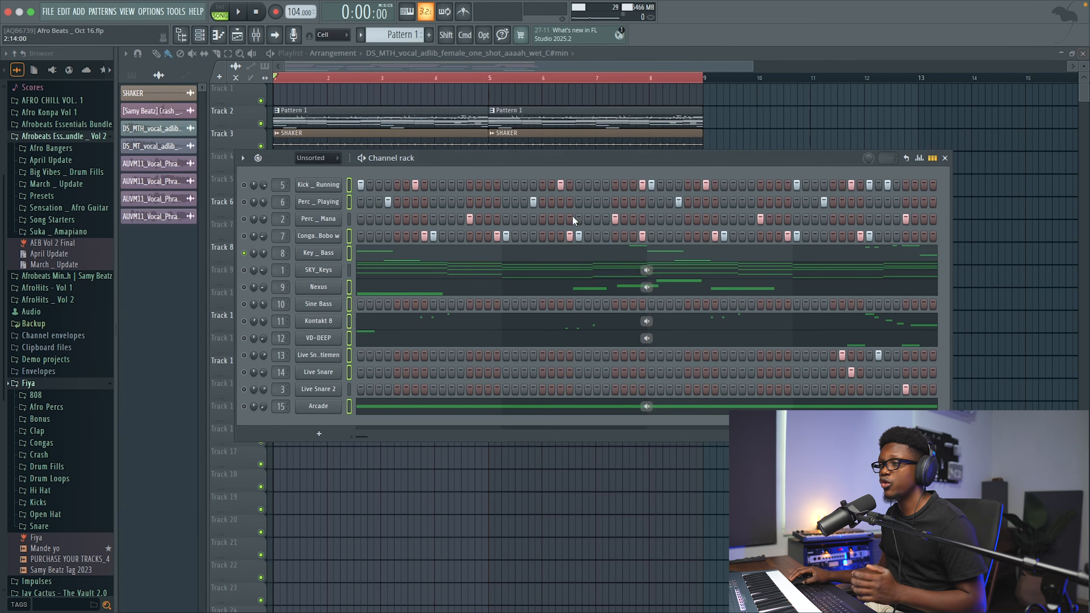
pyautogui.keyDown('ctrl'); pyautogui.click(243, 304); pyautogui.keyUp('ctrl')
pyautogui.press('space')
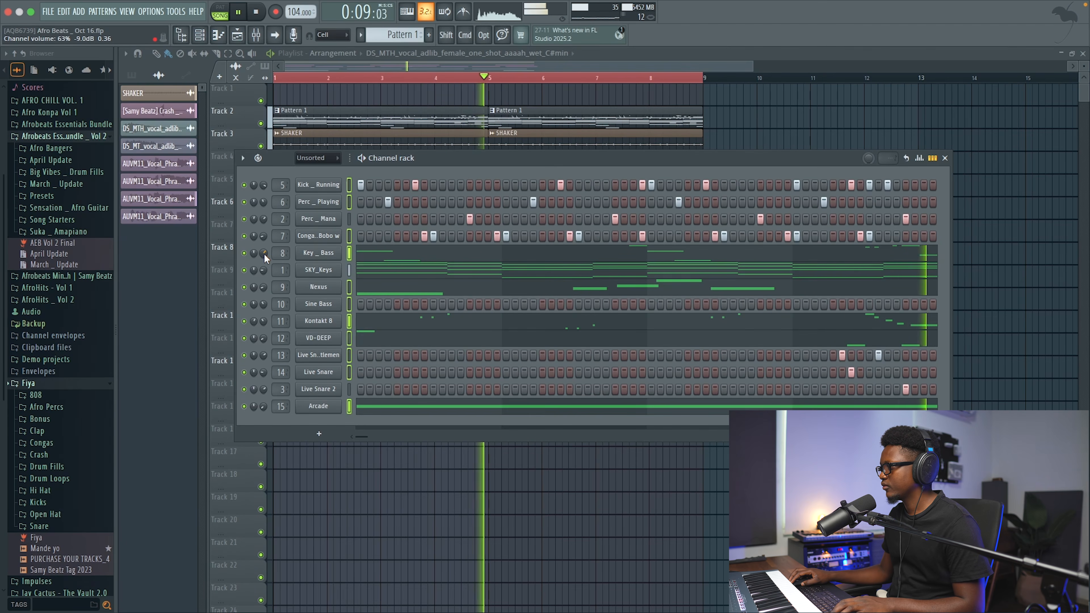
pyautogui.moveTo(264, 254); pyautogui.dragTo(264, 250)
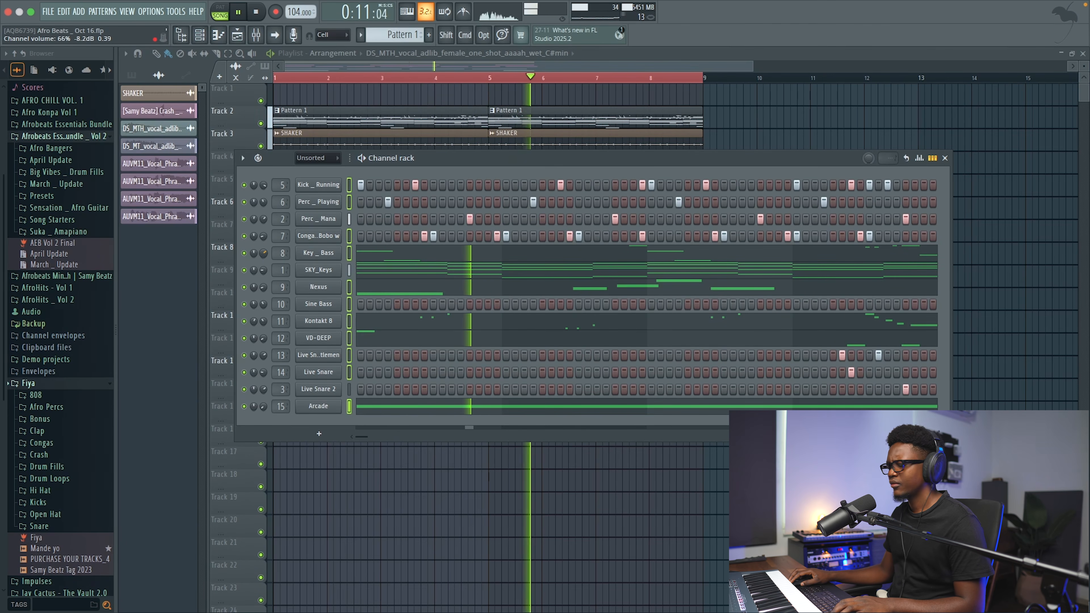
pyautogui.press('space')
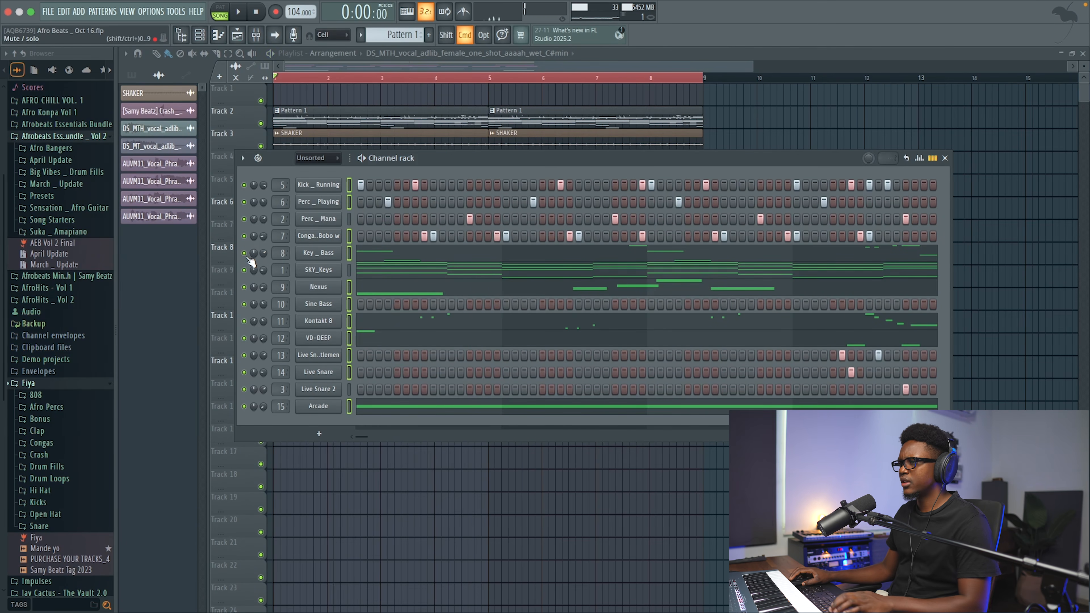
# Solo the Key _ Bass channel again and play it with the mixer open
pyautogui.rightClick(244, 253)
pyautogui.press('space')
pyautogui.press('space')
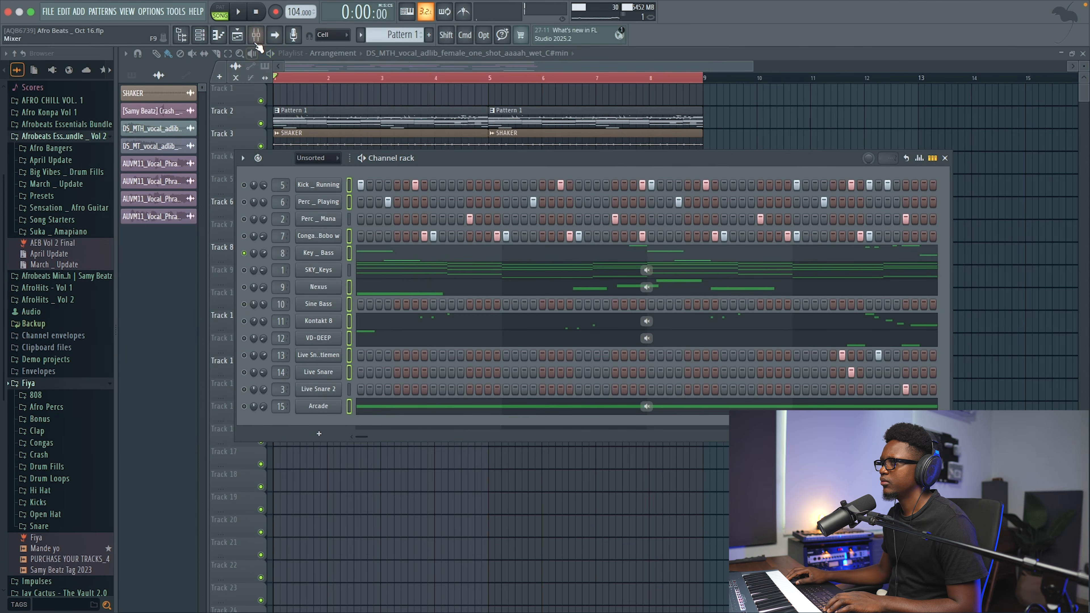
pyautogui.click(256, 35)
pyautogui.press('space')
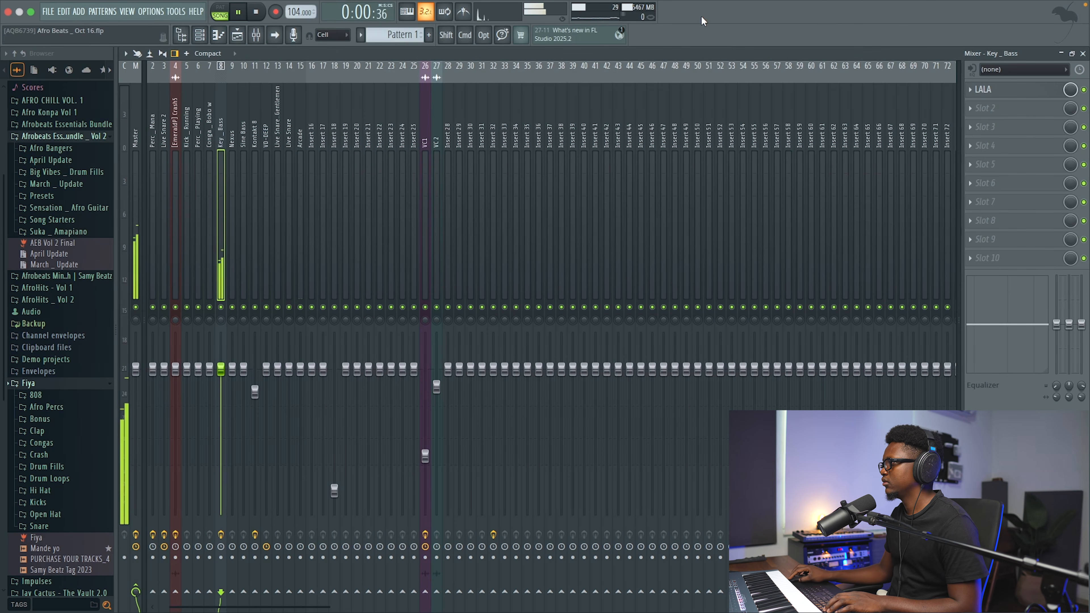
# Reopen LALA on the Key _ Bass track, lower its peak reduction to 18.9 dB and close the plugin
pyautogui.click(983, 95)
pyautogui.moveTo(477, 170)
pyautogui.moveTo(485, 218); pyautogui.dragTo(481, 232)
pyautogui.press('space')
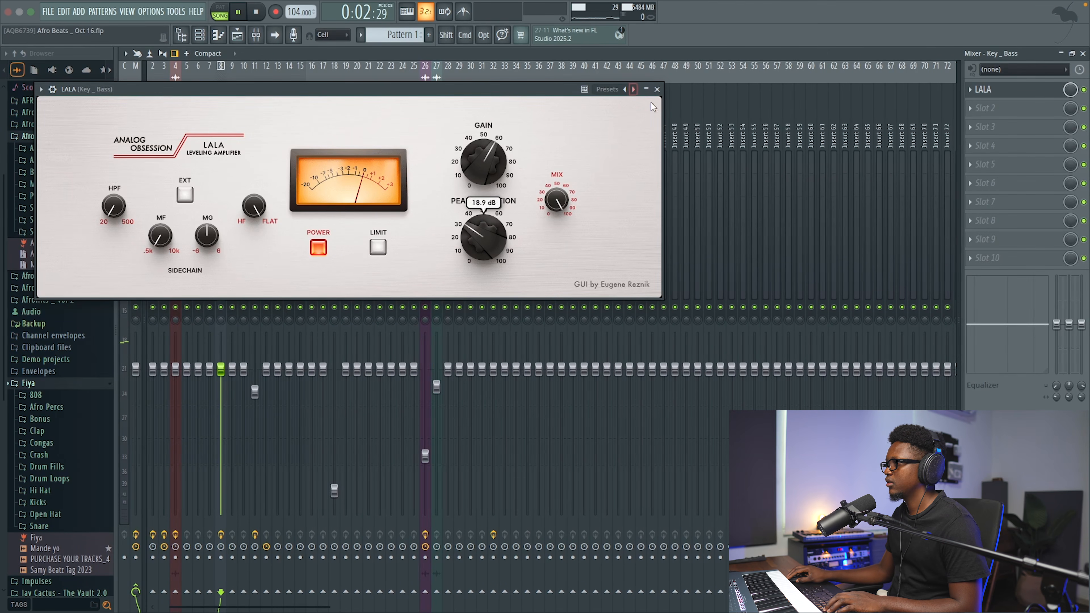
pyautogui.click(657, 89)
# Return to the channel rack, turn all channels back on and play the full arrangement
pyautogui.click(1084, 55)
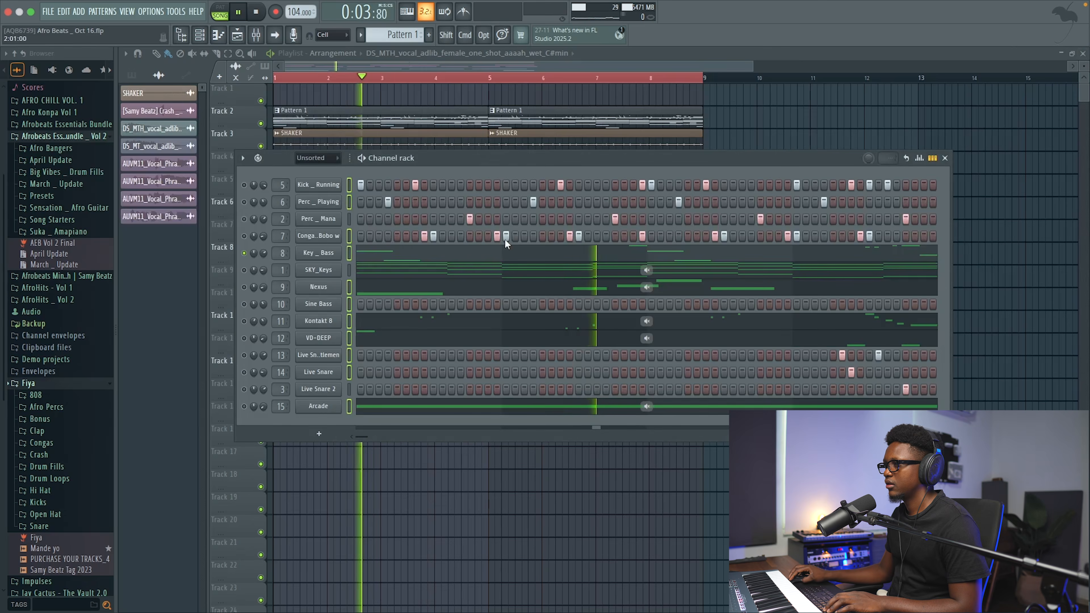
pyautogui.click(438, 261)
pyautogui.press('space')
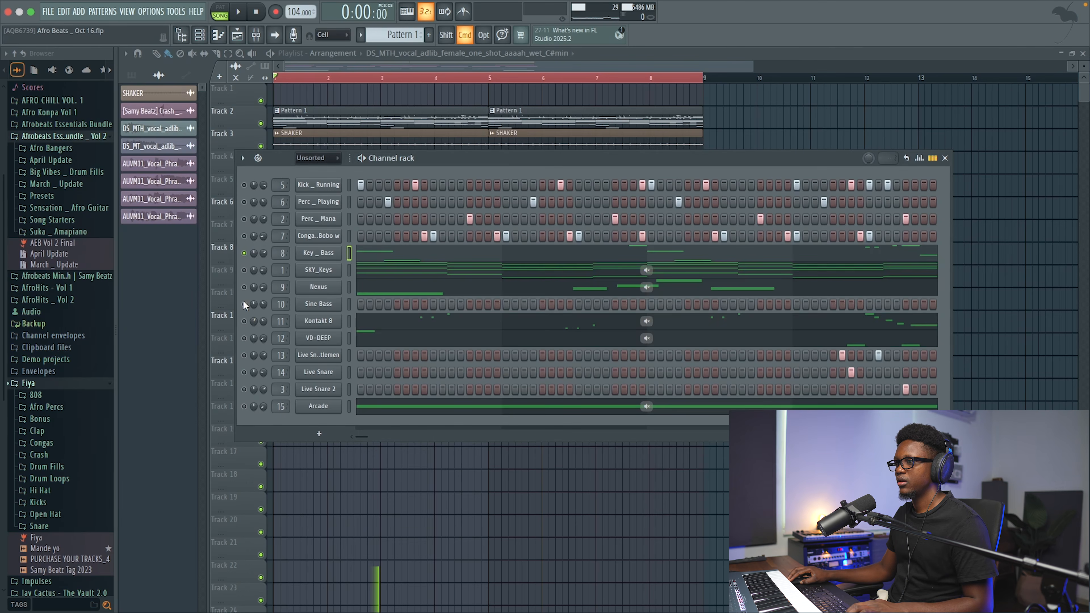
pyautogui.keyDown('super'); pyautogui.click(243, 253); pyautogui.keyUp('super')
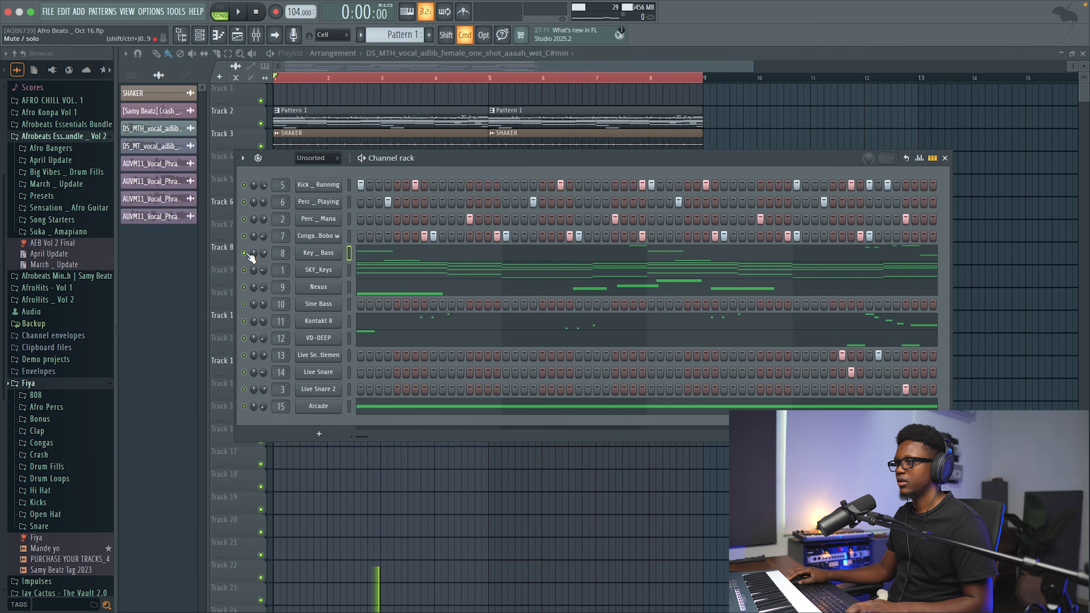
pyautogui.press('space')
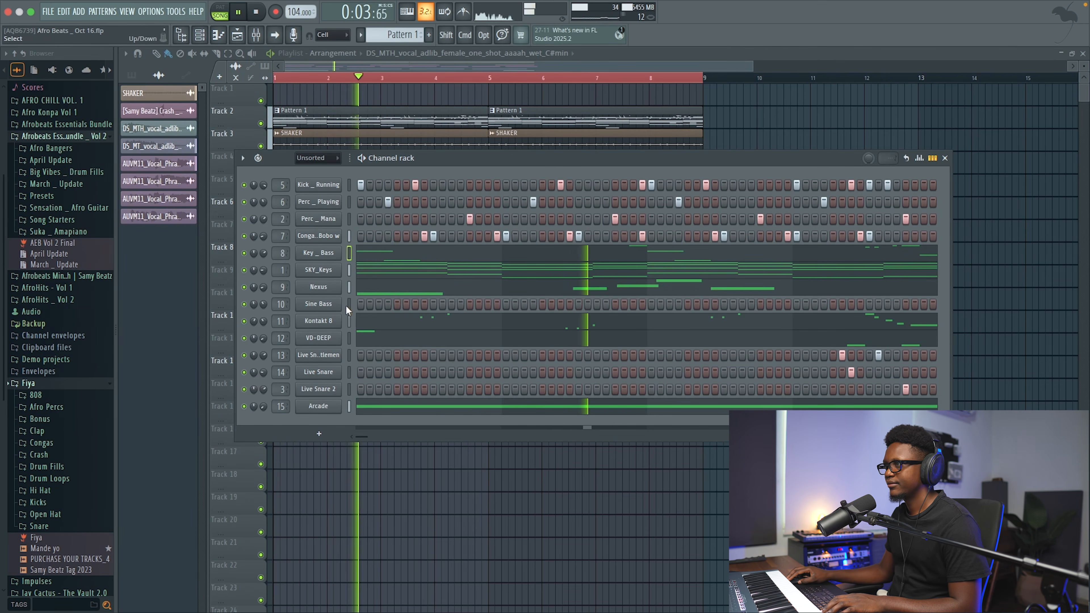
# Select the VC1 track in the mixer and lower its fader slightly during playback
pyautogui.press('F9')
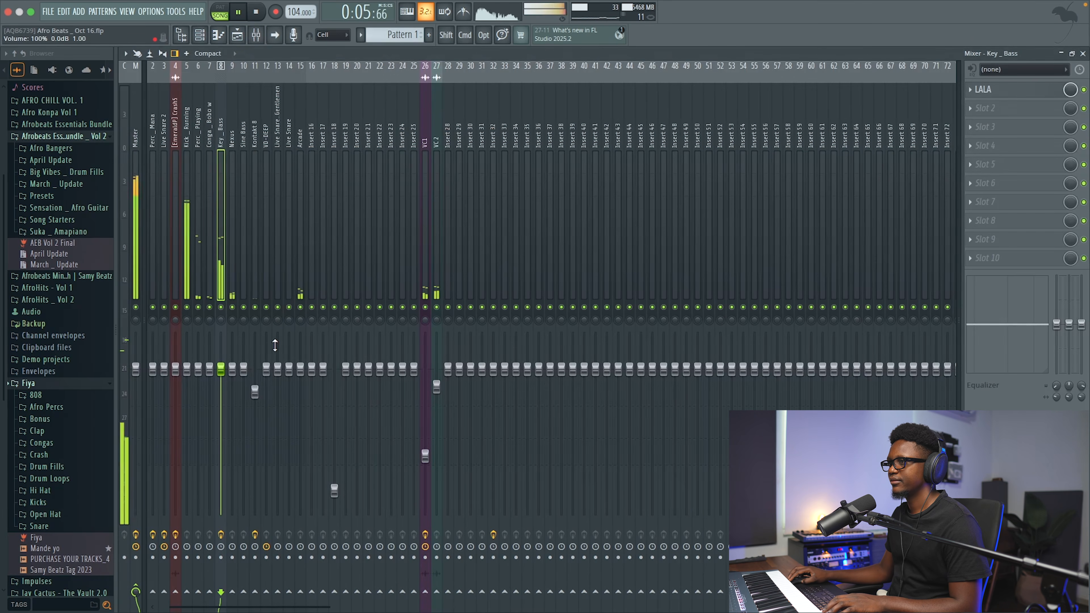
pyautogui.click(422, 235)
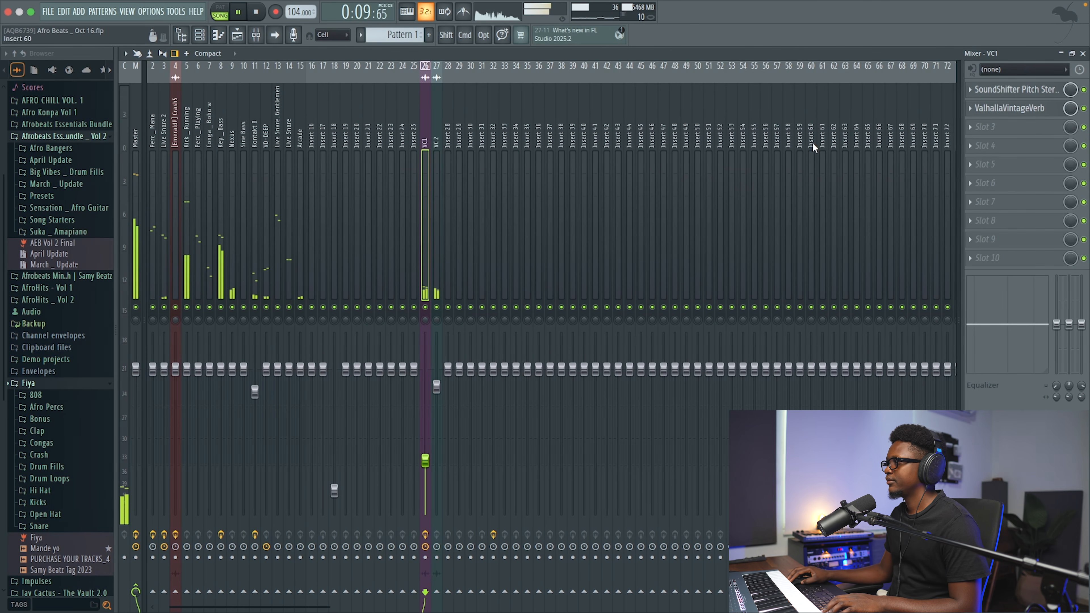
pyautogui.hscroll(-1, 814, 148)
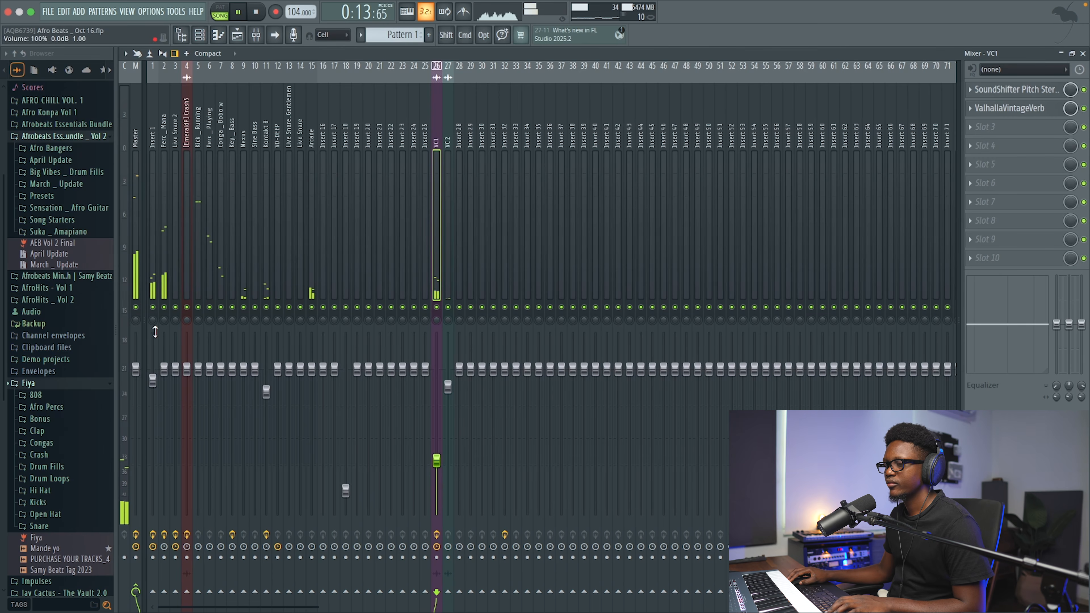
pyautogui.press('space')
# Lower the Perc _ Mana track's fader and raise the Insert 1 track's fader slightly during playback
pyautogui.click(133, 111)
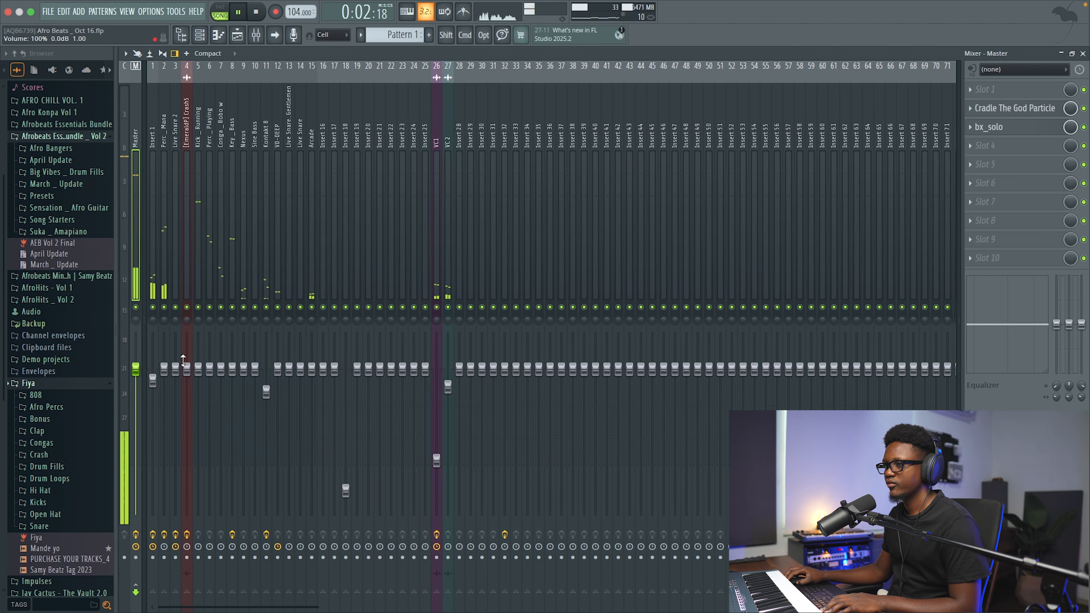
pyautogui.moveTo(166, 375); pyautogui.dragTo(165, 404)
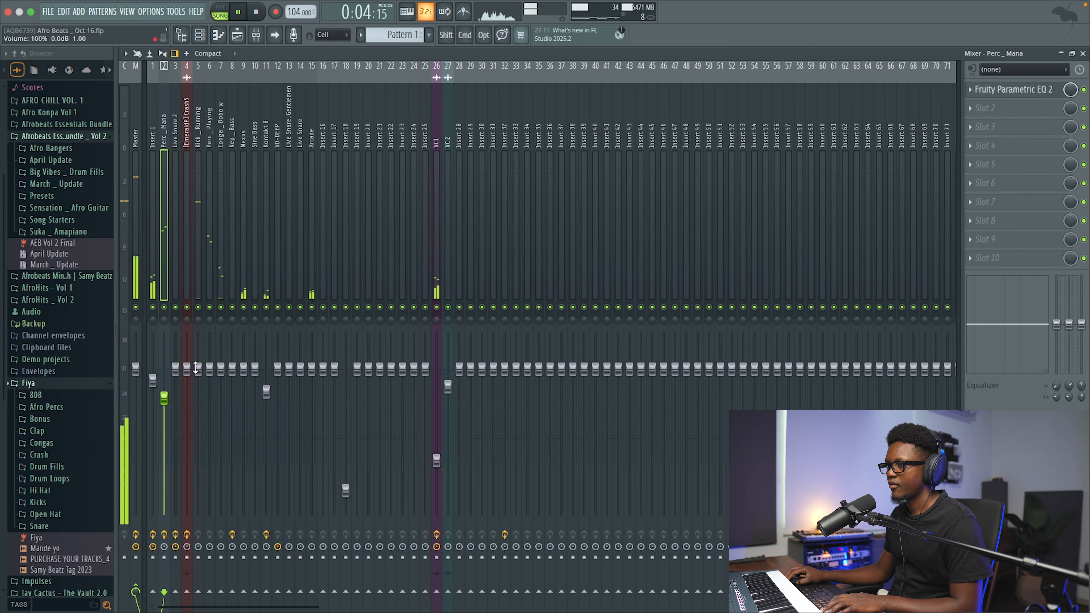
pyautogui.click(208, 294)
pyautogui.press('super+Left')
pyautogui.press('super+Left')
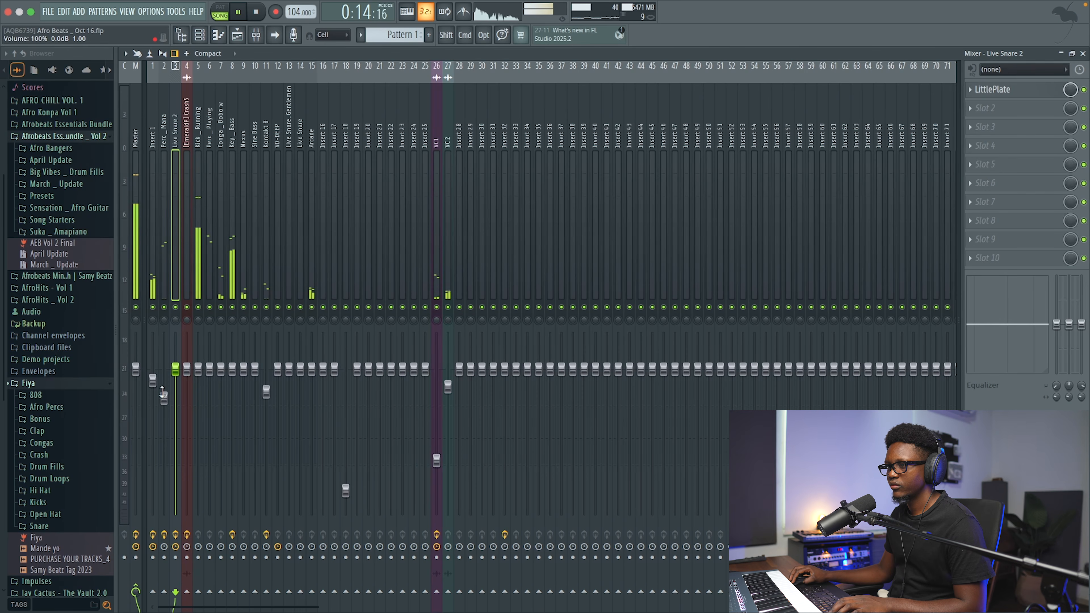
pyautogui.moveTo(153, 379); pyautogui.dragTo(153, 378)
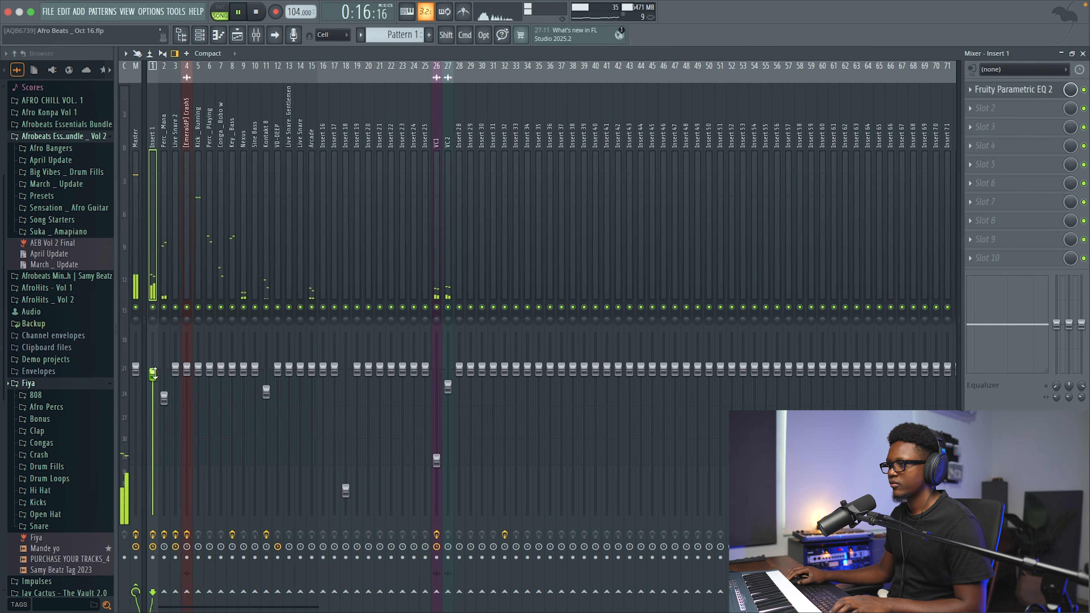
# Lower the faders of the Arcade and VC 2 mixer tracks while listening to the loop
pyautogui.press('space')
pyautogui.click(314, 143)
pyautogui.press('space')
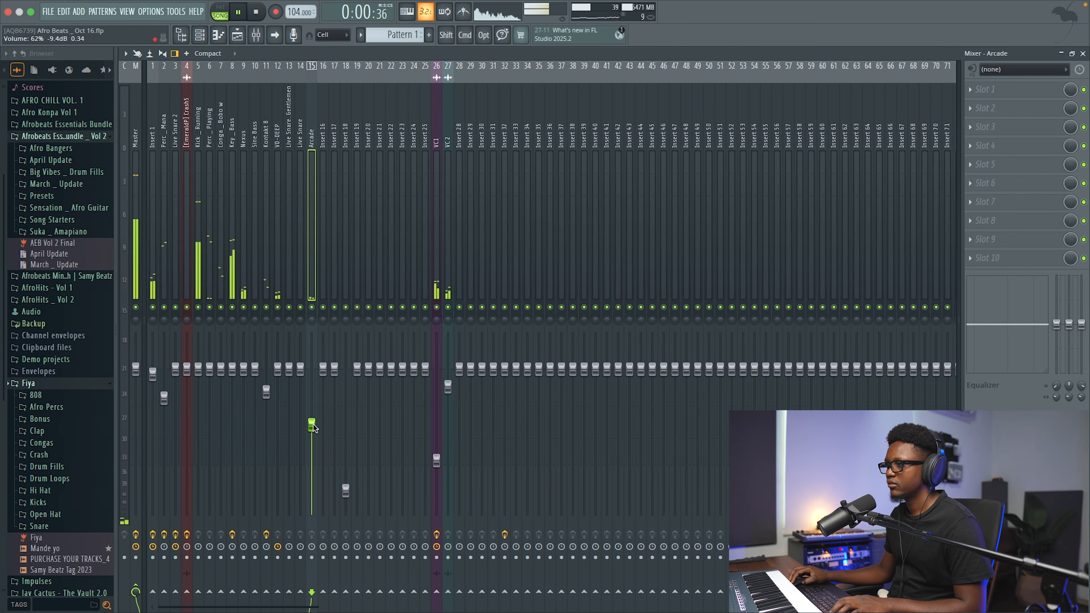
pyautogui.moveTo(312, 424); pyautogui.dragTo(312, 416)
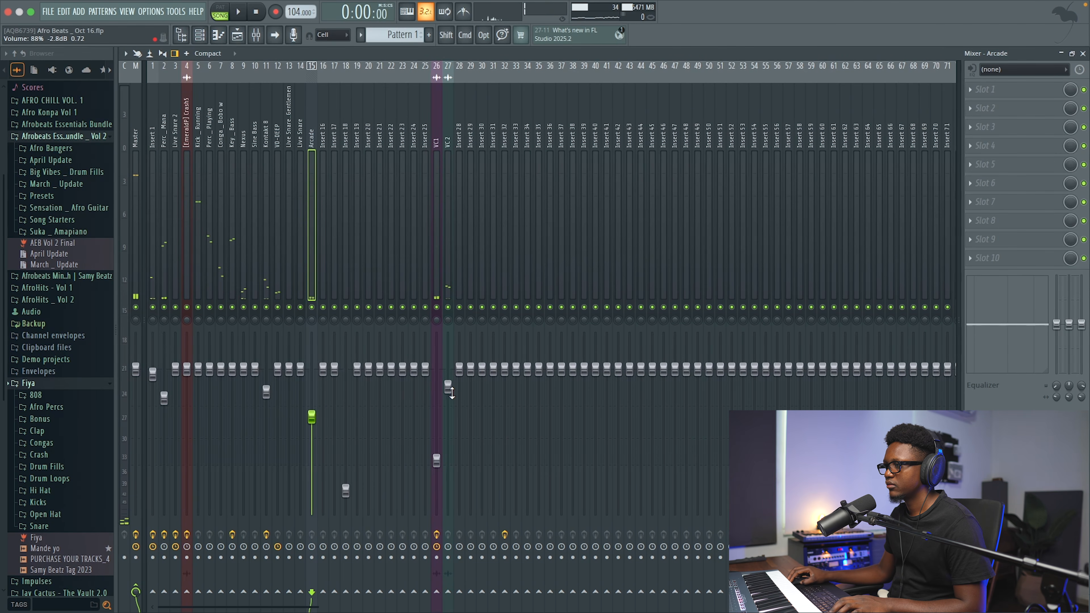
pyautogui.moveTo(452, 391); pyautogui.dragTo(452, 415)
pyautogui.press('space')
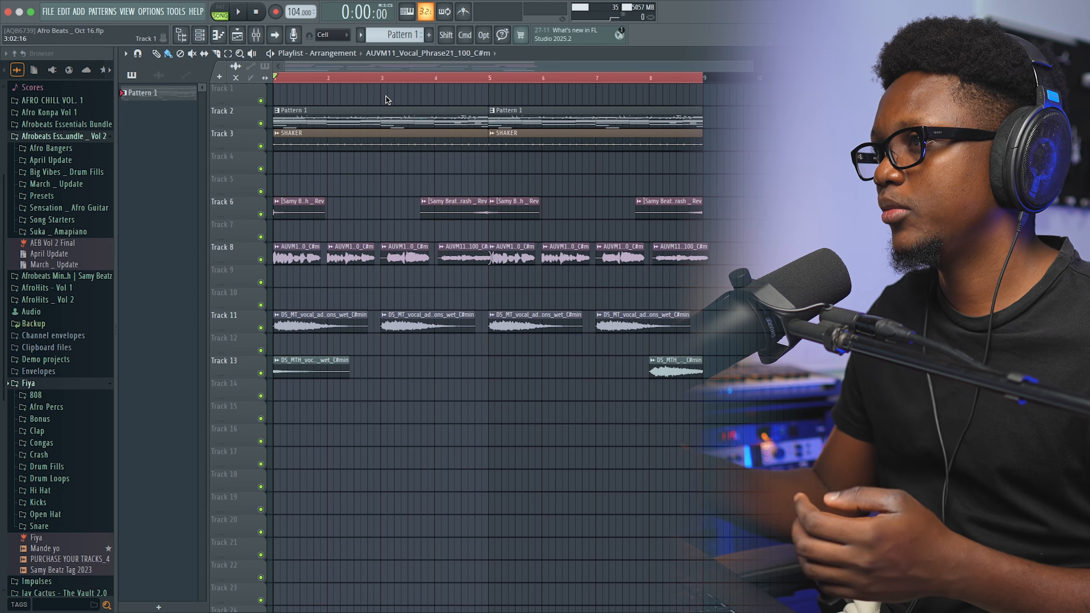
# Select all clips across bars 1 to 8 of the playlist
pyautogui.keyDown('super'); pyautogui.click(419, 80); pyautogui.keyUp('super')
pyautogui.moveTo(707, 80); pyautogui.dragTo(275, 80)
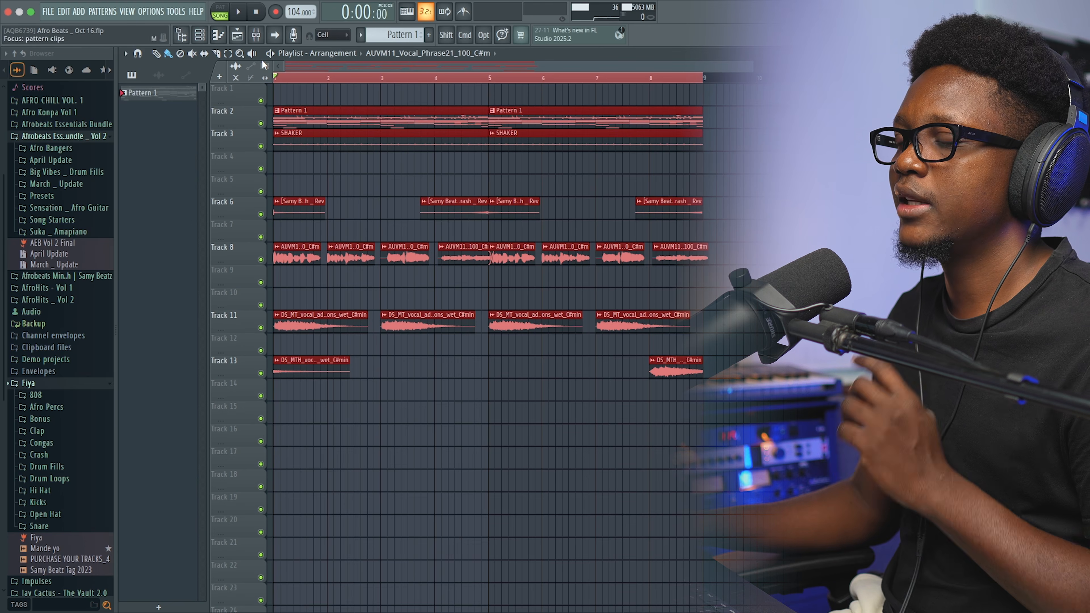
# Rename the Kontakt 8 mixer track to Strings
pyautogui.click(256, 35)
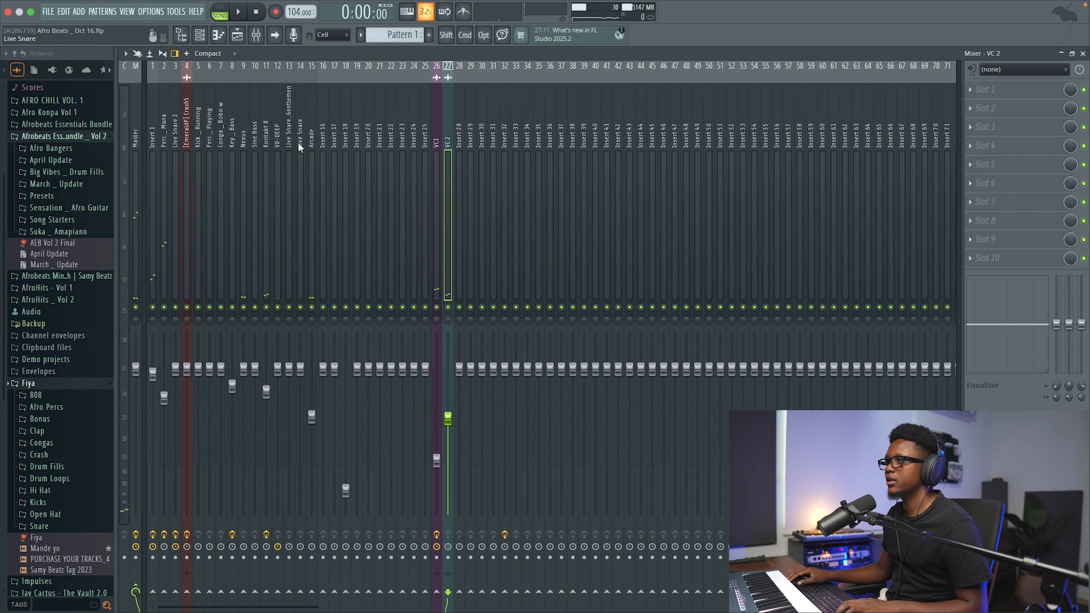
pyautogui.click(264, 129)
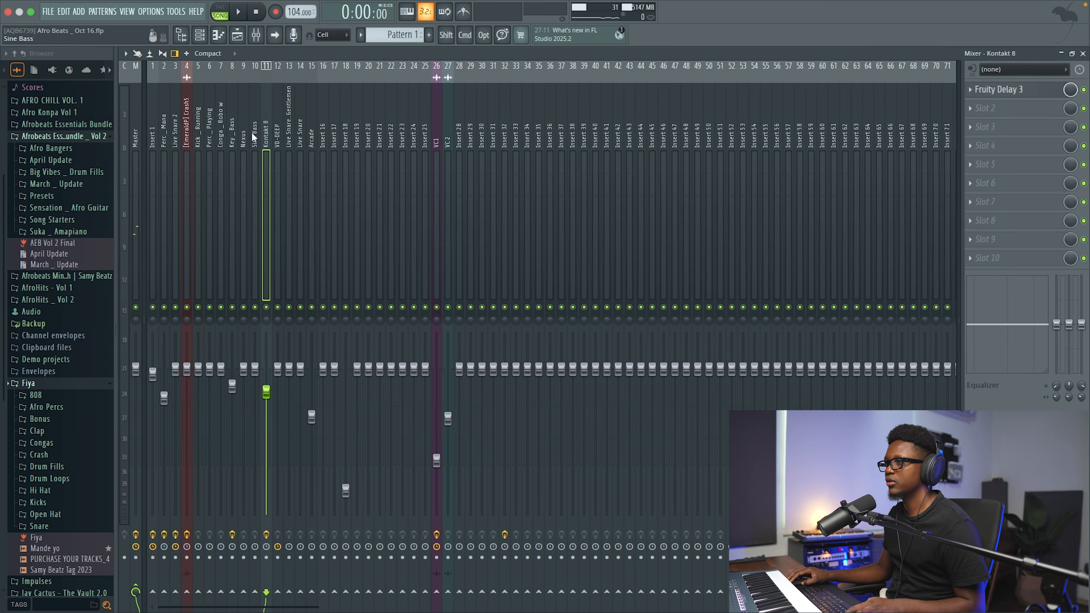
pyautogui.keyDown('shift'); pyautogui.click(263, 133); pyautogui.keyUp('shift')
pyautogui.write('Strings')
pyautogui.press('Return')
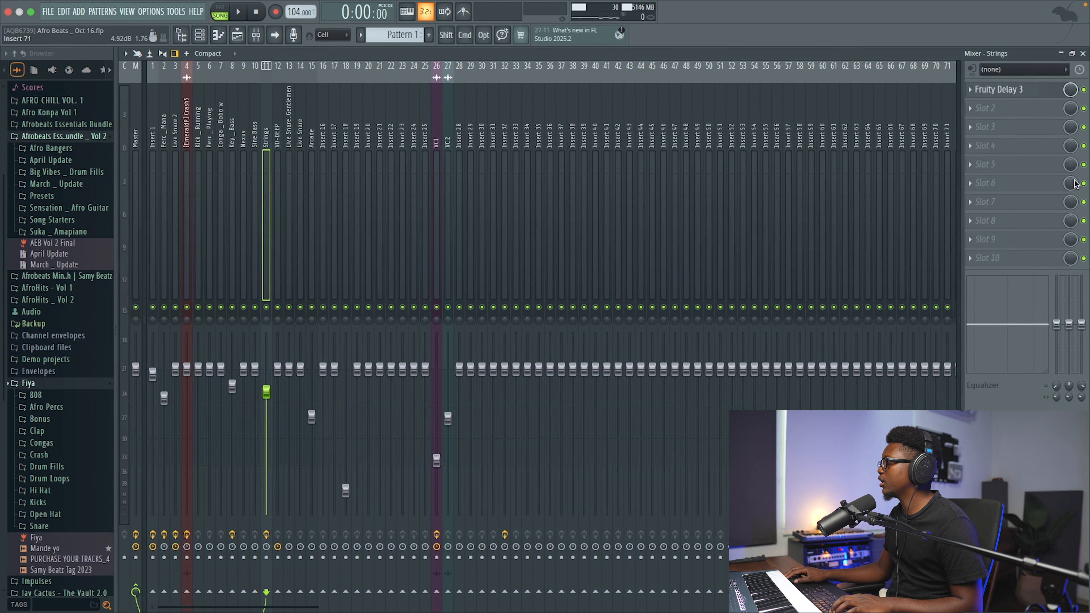
# Load PanCake2 into the second effect slot of the Strings track and close its windows
pyautogui.click(986, 108)
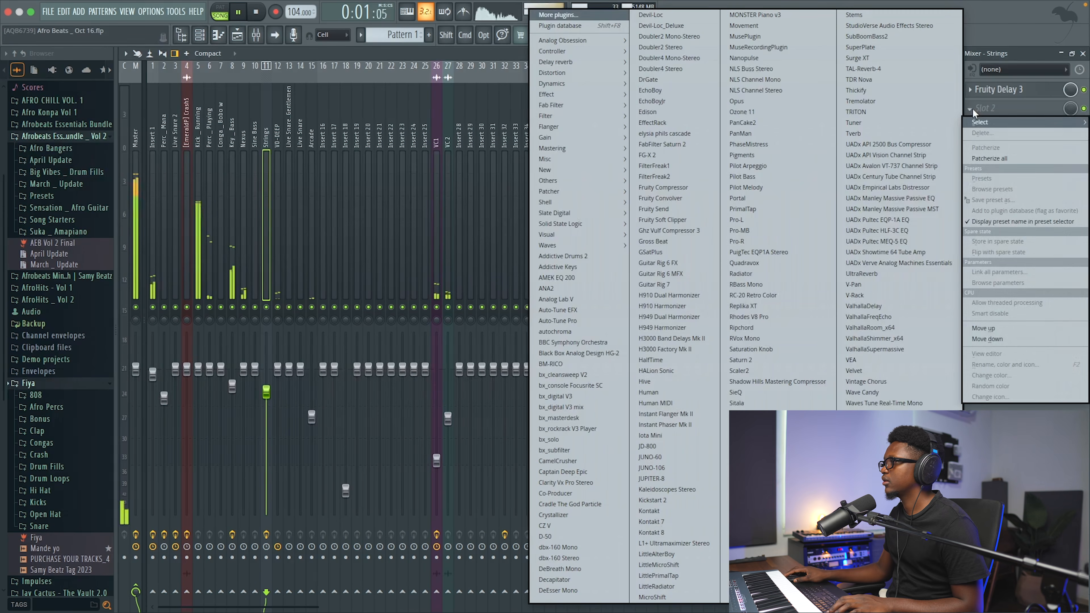
pyautogui.moveTo(596, 79)
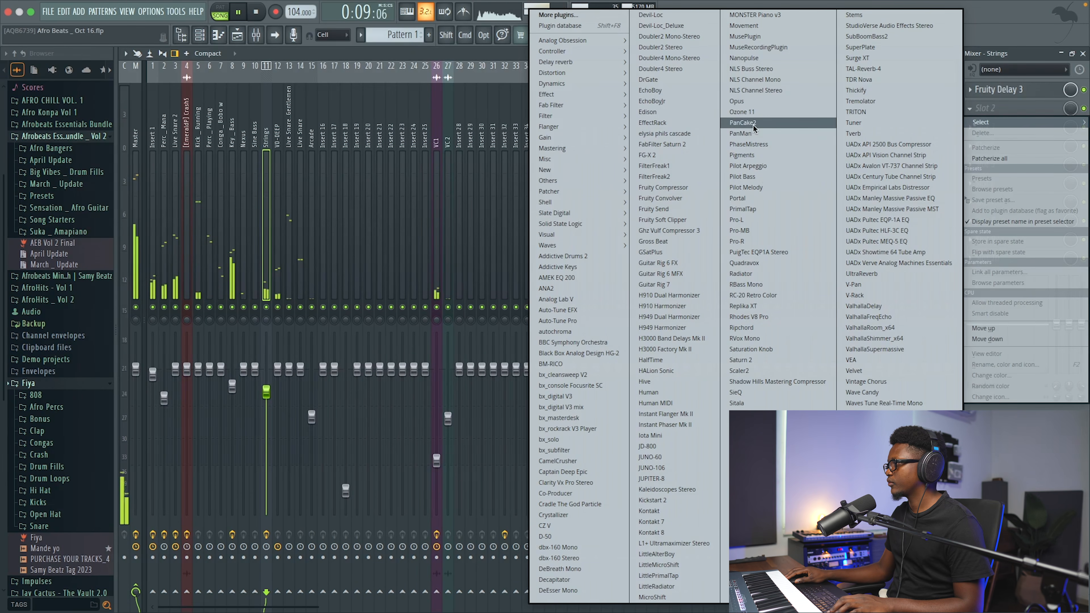
pyautogui.click(775, 123)
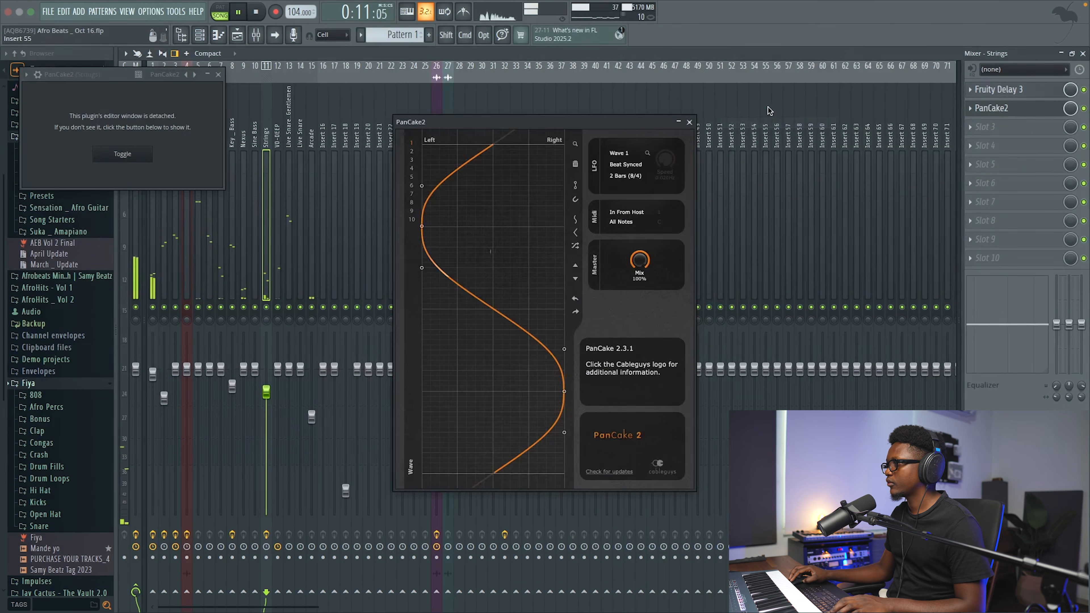
pyautogui.click(688, 123)
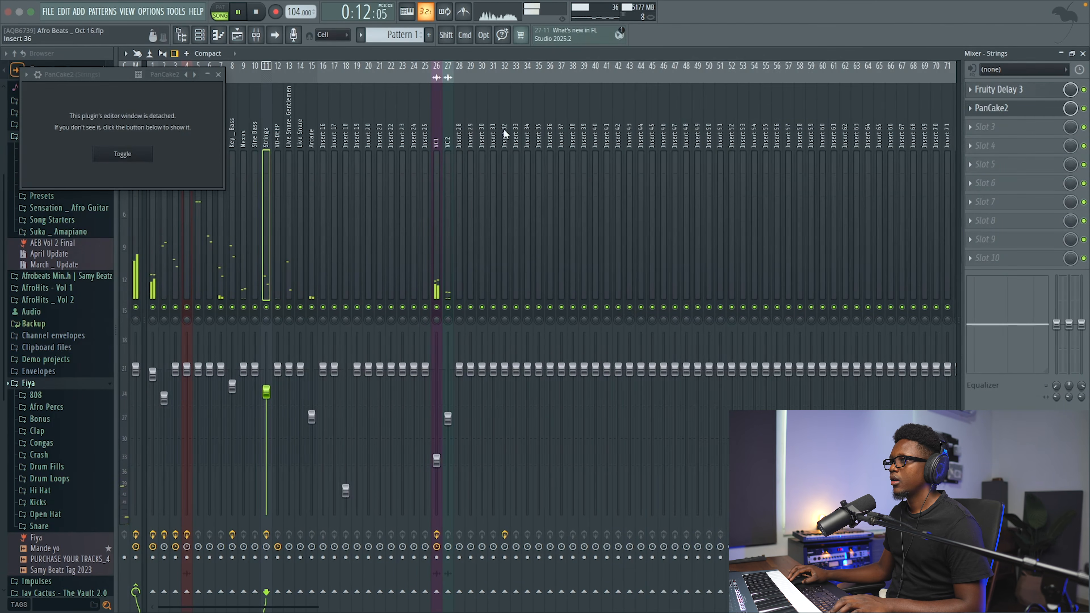
pyautogui.click(219, 76)
# Mute the Arcade mixer track and lower the VC1 fader slightly while playing the loop
pyautogui.click(312, 138)
pyautogui.press('space')
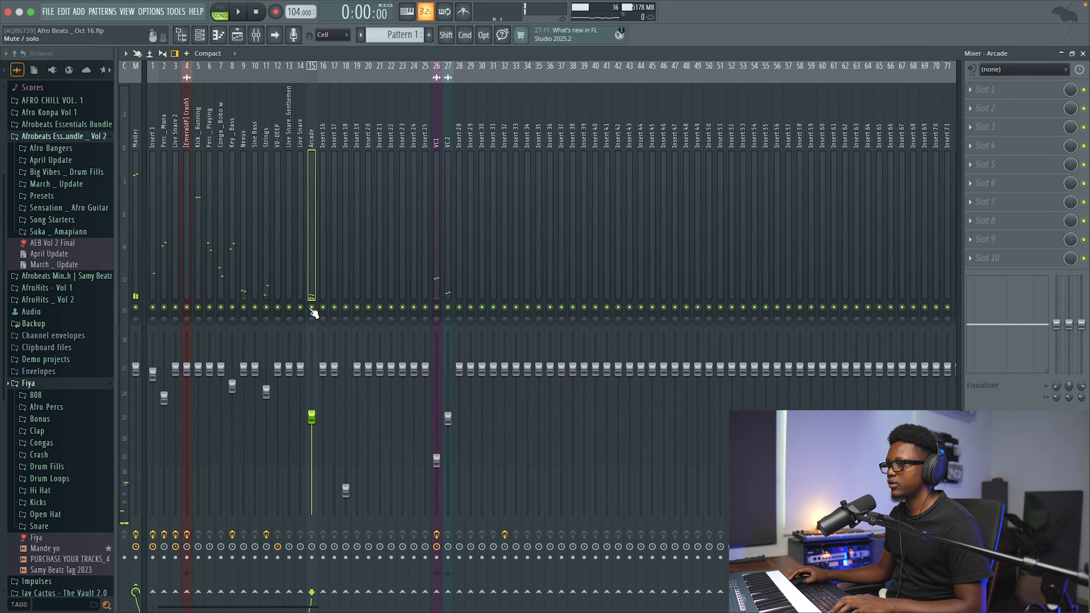
pyautogui.press('space')
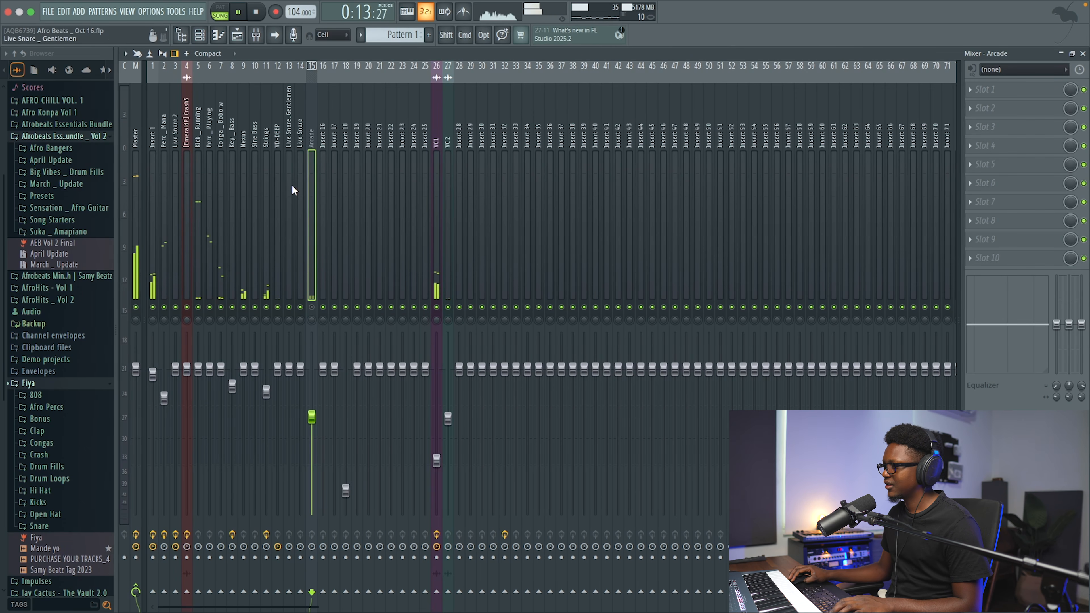
pyautogui.moveTo(437, 460); pyautogui.dragTo(437, 470)
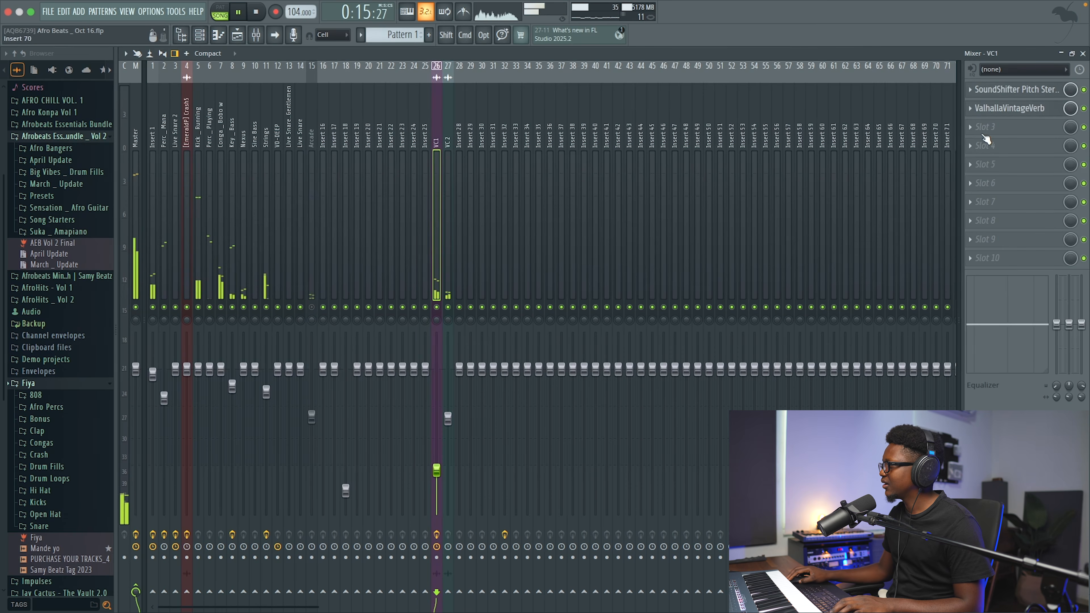
# Mute the vocal phrase clips' Track 8 in the playlist and play the loop
pyautogui.click(1082, 53)
pyautogui.press('space')
pyautogui.press('F6')
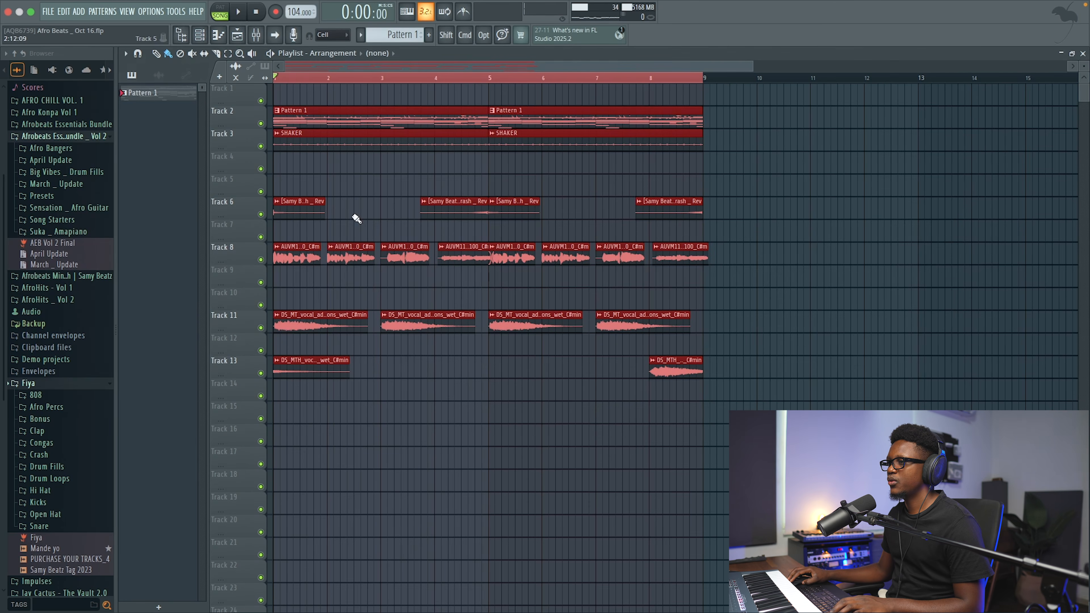
pyautogui.click(261, 260)
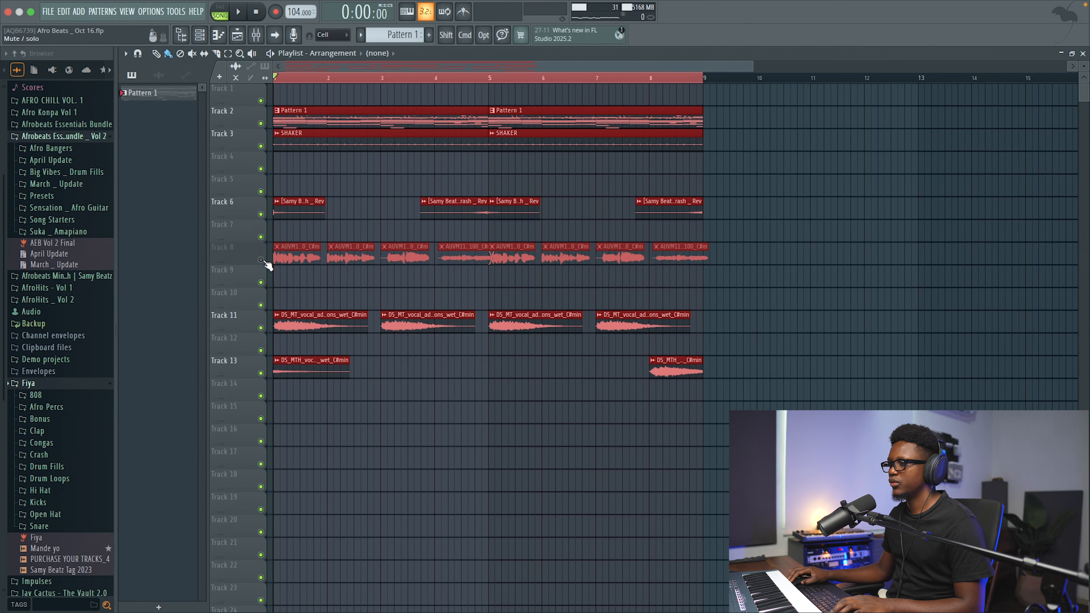
pyautogui.press('space')
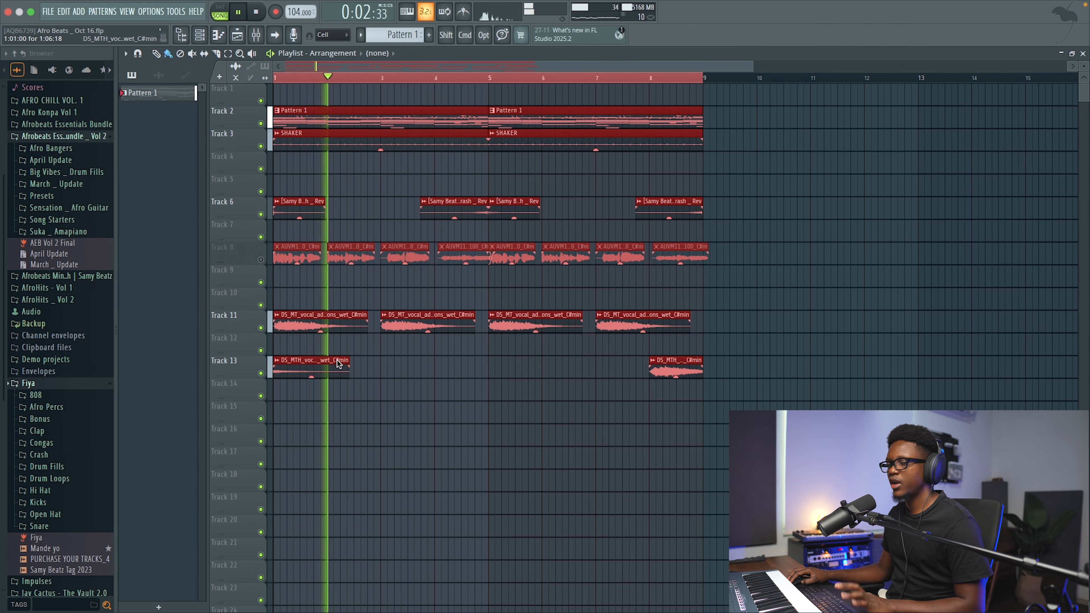
# Reduce the mix of PanCake2 on the Strings mixer track to about 31% while listening to the loop
pyautogui.click(257, 35)
pyautogui.press('space')
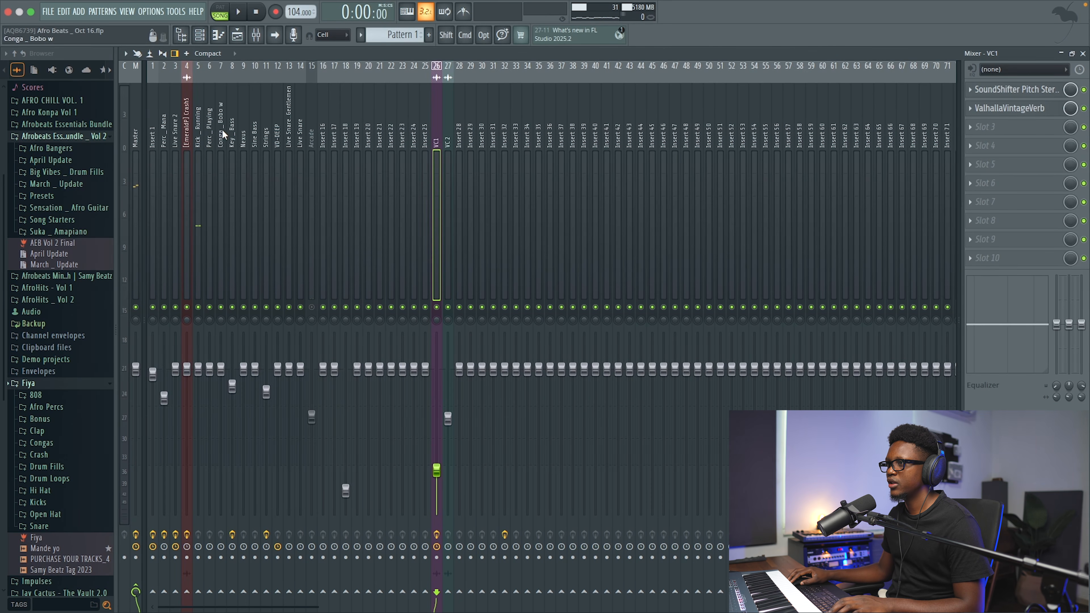
pyautogui.click(267, 73)
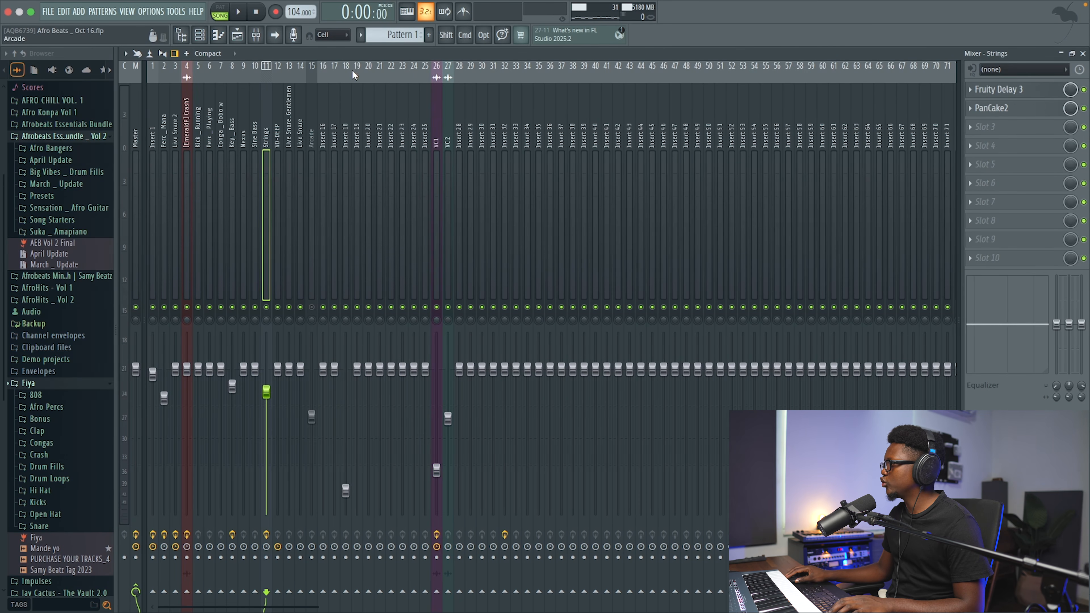
pyautogui.click(1012, 110)
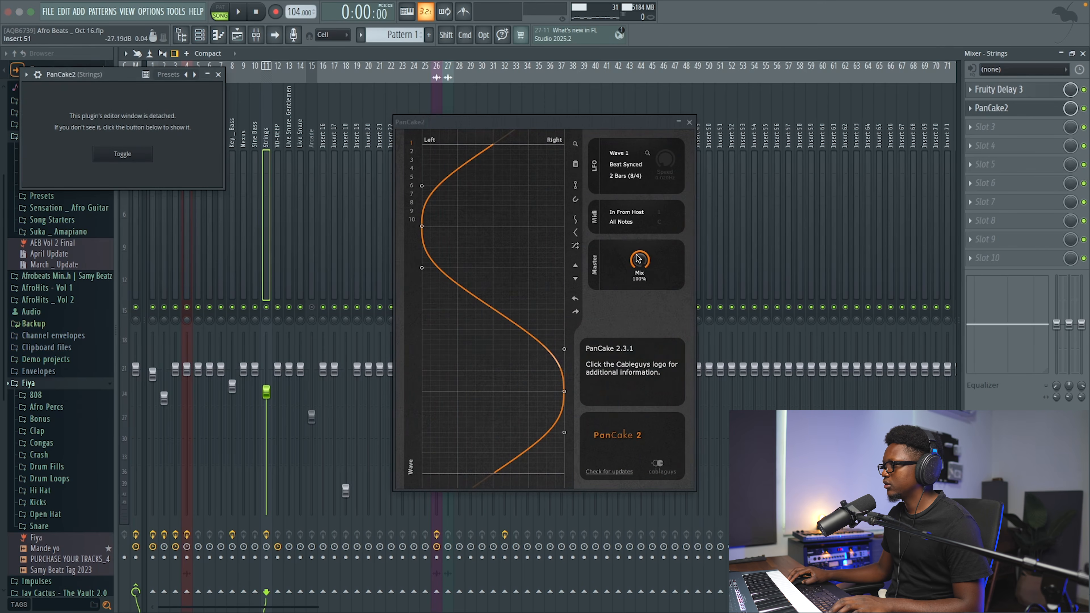
pyautogui.moveTo(638, 258); pyautogui.dragTo(638, 275)
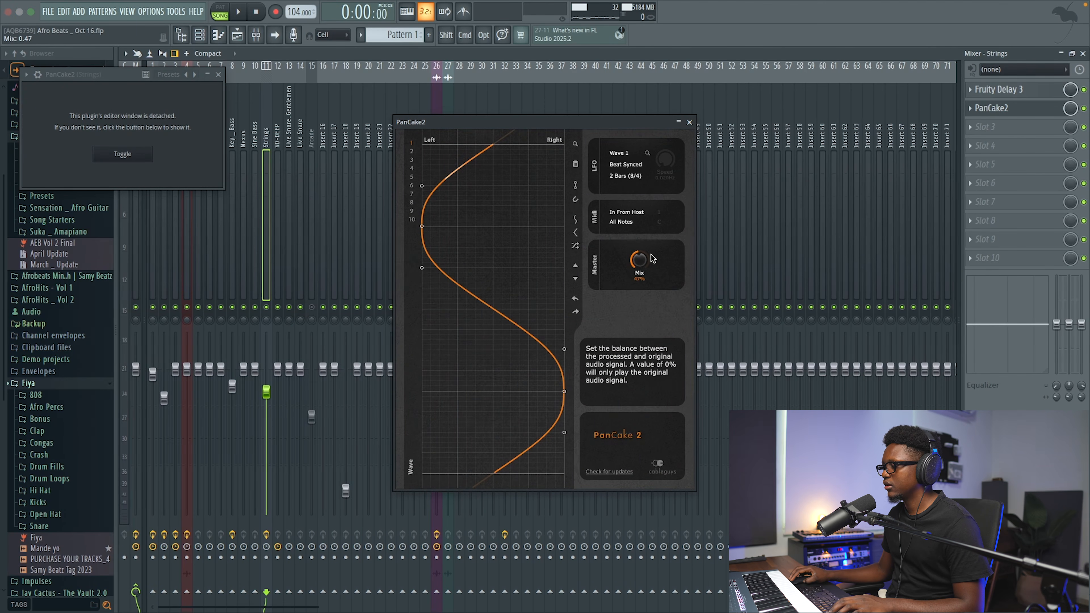
pyautogui.press('space')
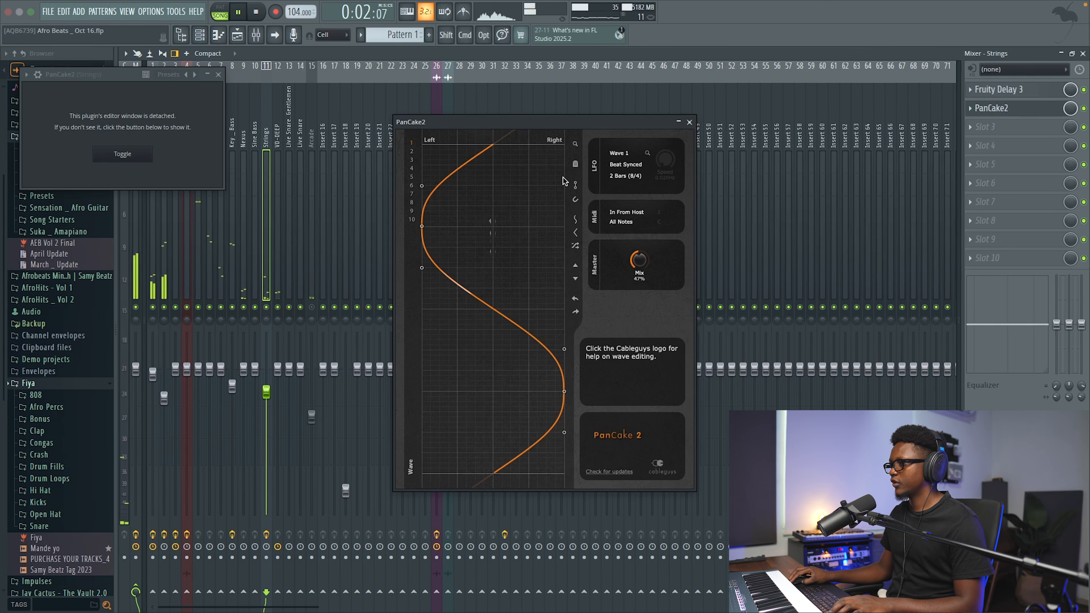
pyautogui.moveTo(645, 243); pyautogui.dragTo(646, 252)
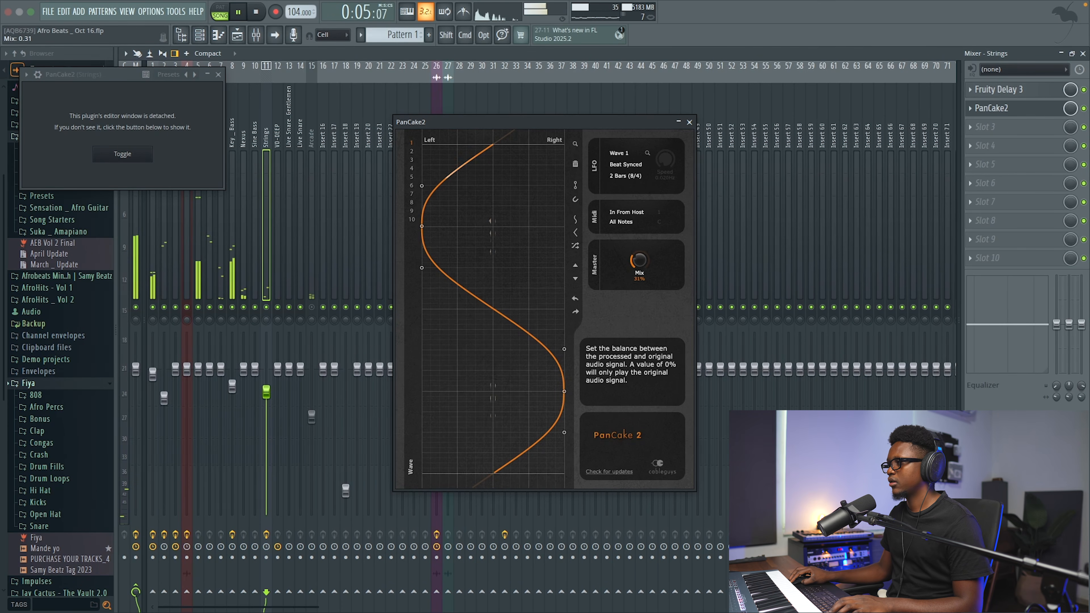
pyautogui.moveTo(645, 252); pyautogui.dragTo(645, 250)
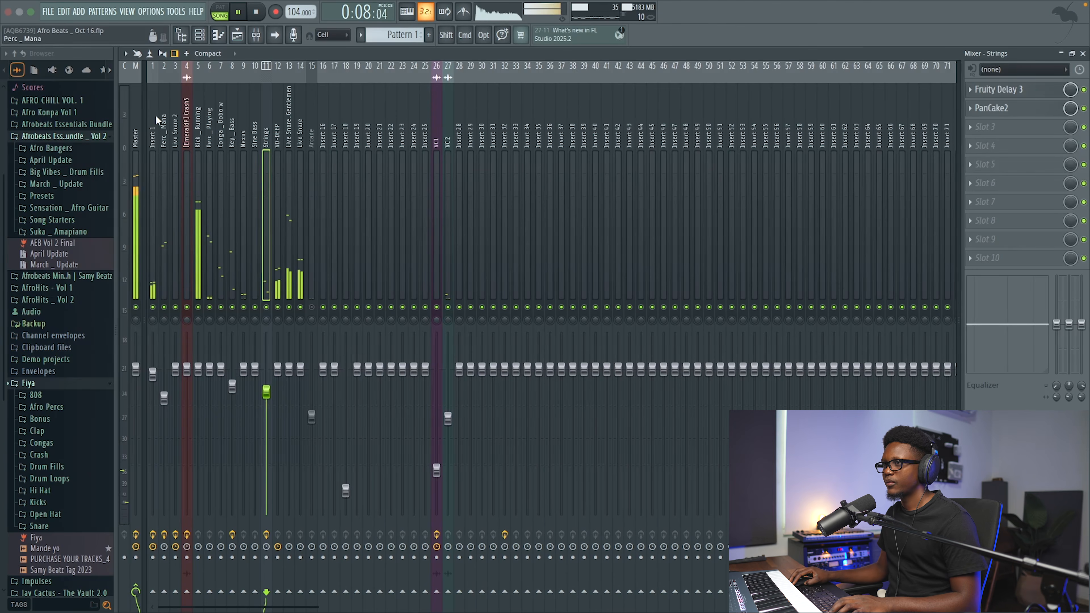
# Listen to the loop while checking the Master and Insert 1 mixer tracks
pyautogui.click(135, 119)
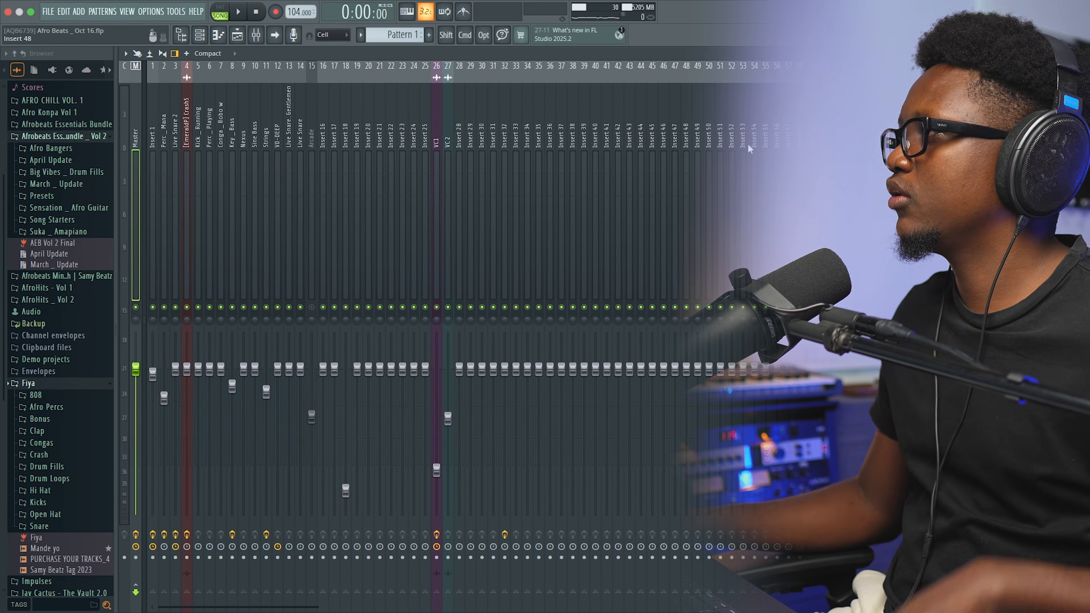
pyautogui.press('space')
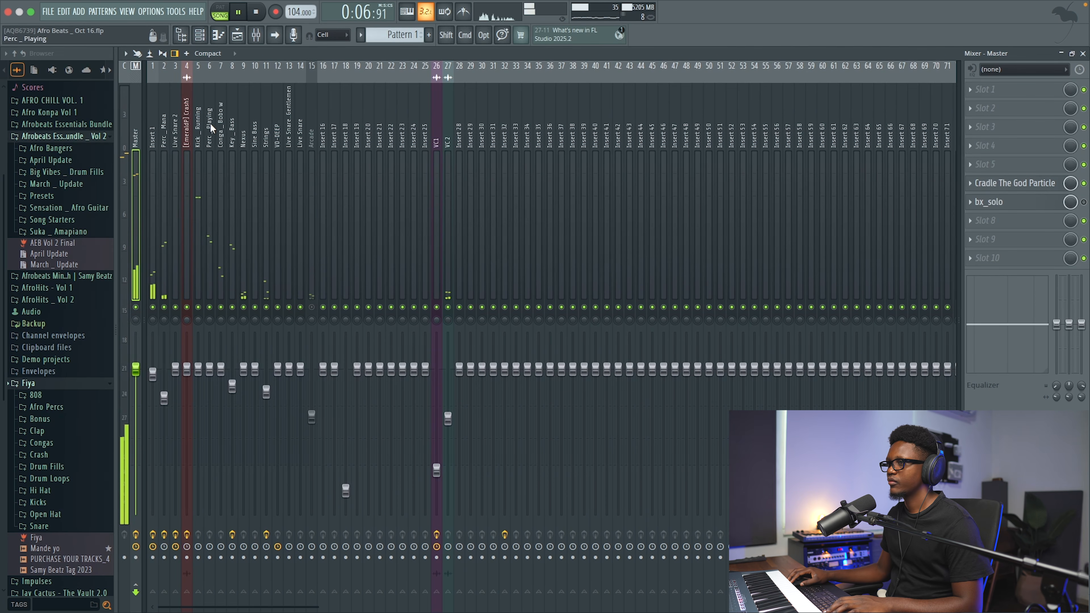
pyautogui.click(155, 136)
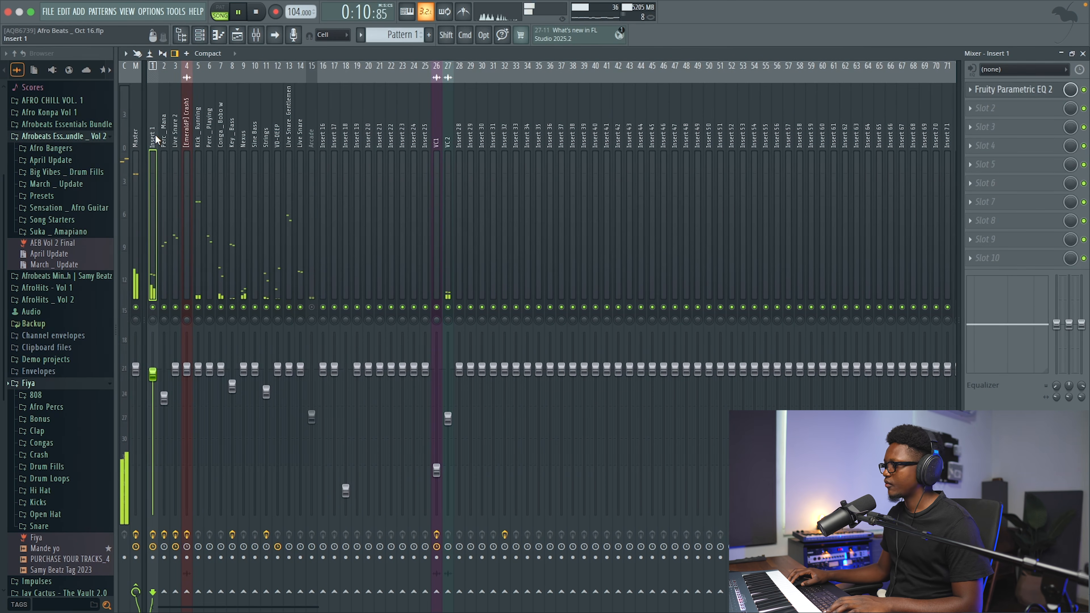
pyautogui.press('space')
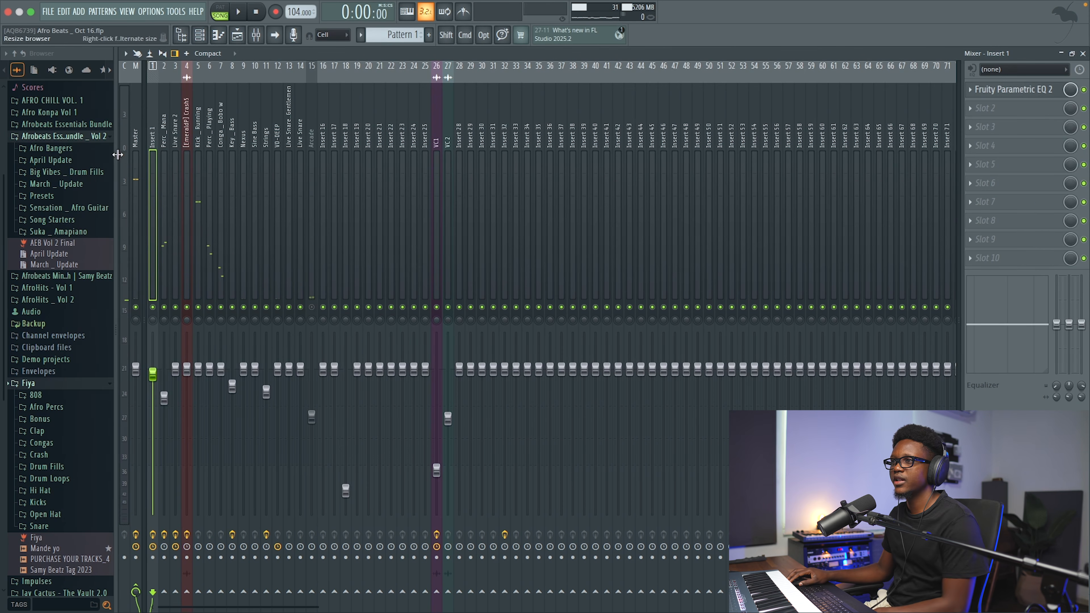
# Load the UADx API 2500 Bus Compressor into the third effect slot of the Master track
pyautogui.click(137, 138)
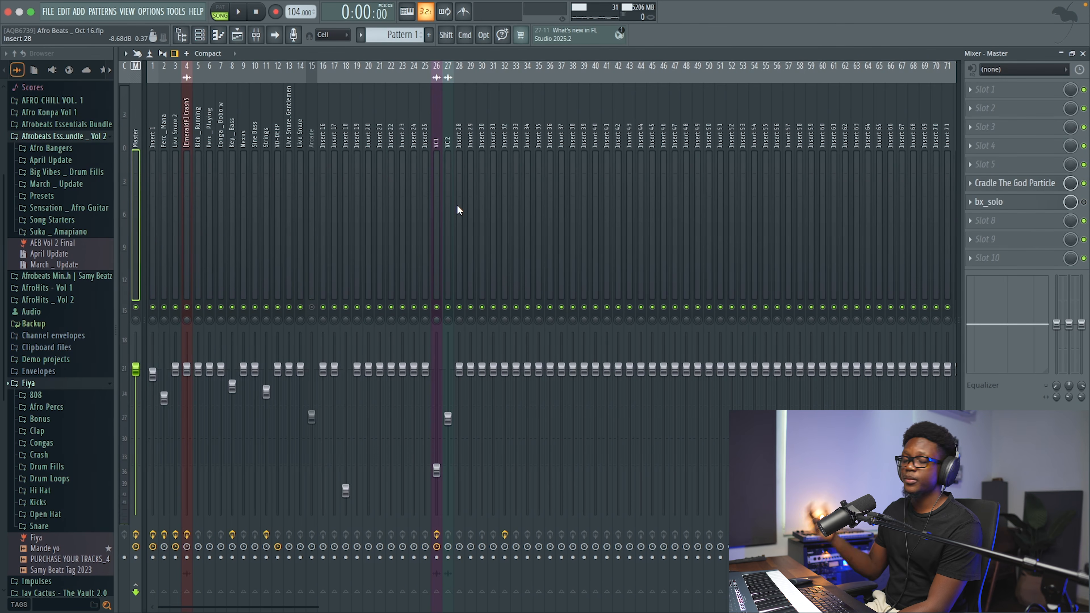
pyautogui.click(987, 127)
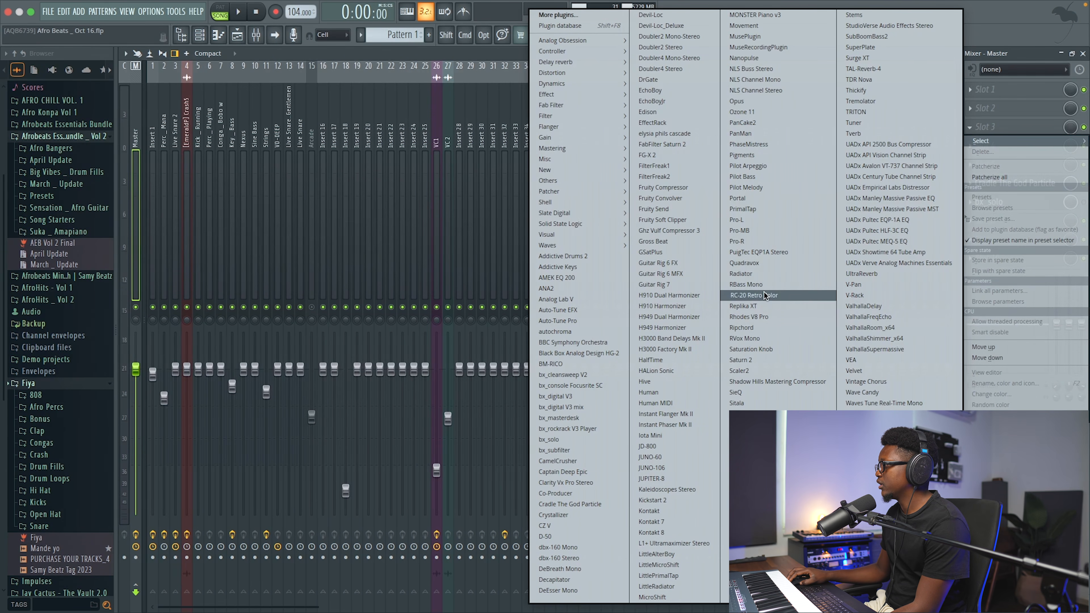
pyautogui.click(919, 145)
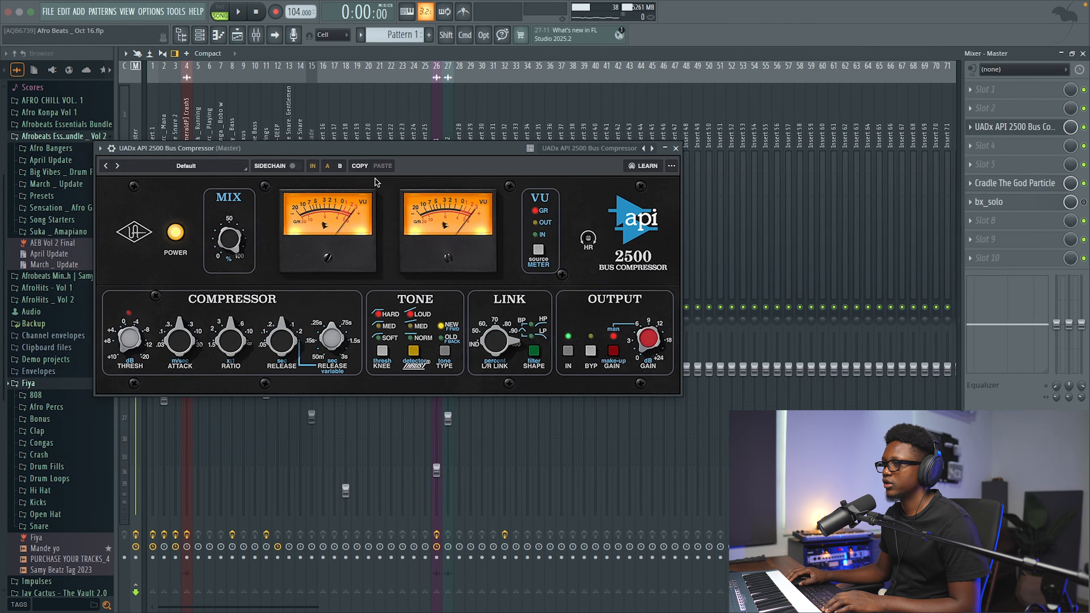
# Apply the Mix Bus - Mix Glue 1 preset to the API 2500 Bus Compressor on the Master
pyautogui.click(190, 166)
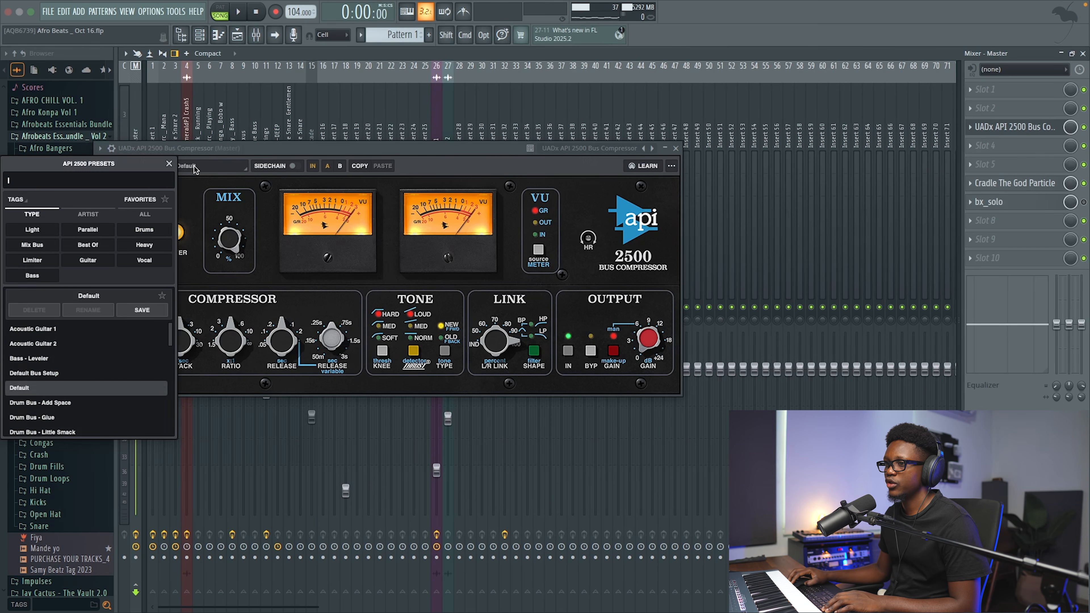
pyautogui.scroll(-10, 131, 413)
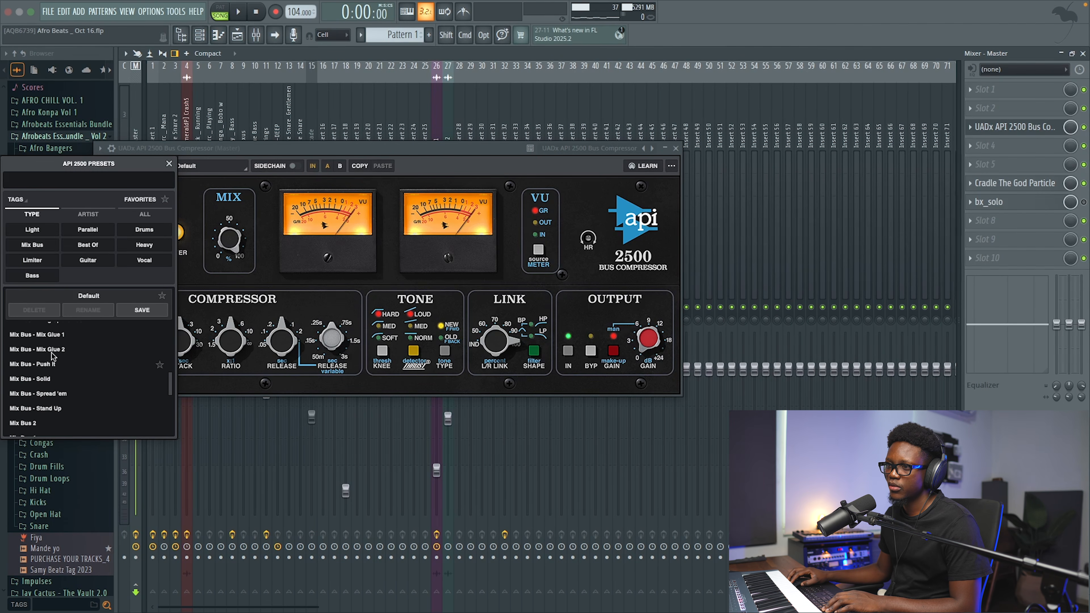
pyautogui.click(49, 340)
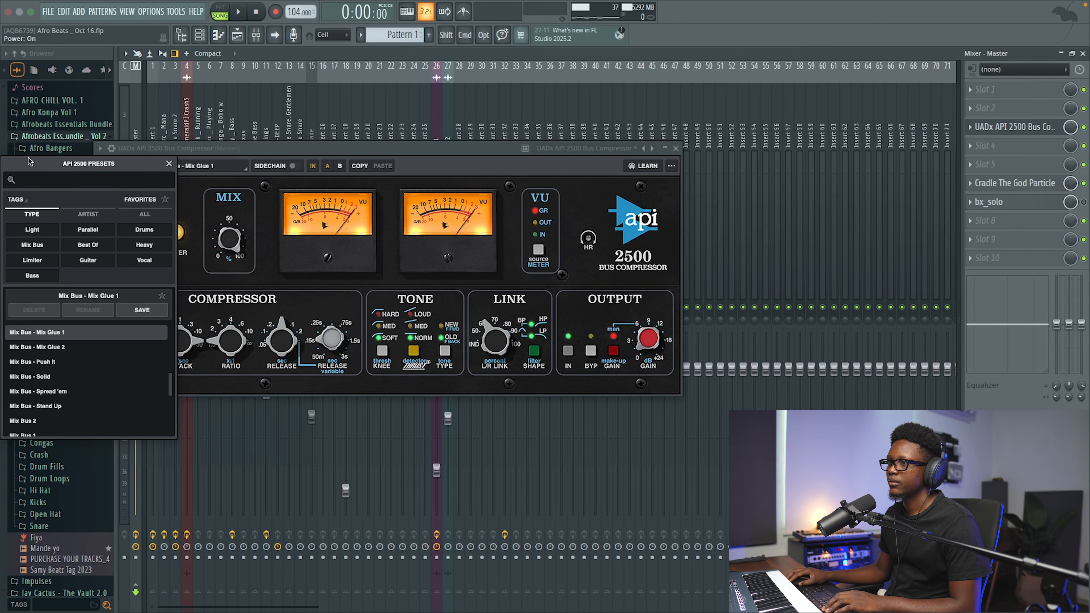
pyautogui.click(183, 170)
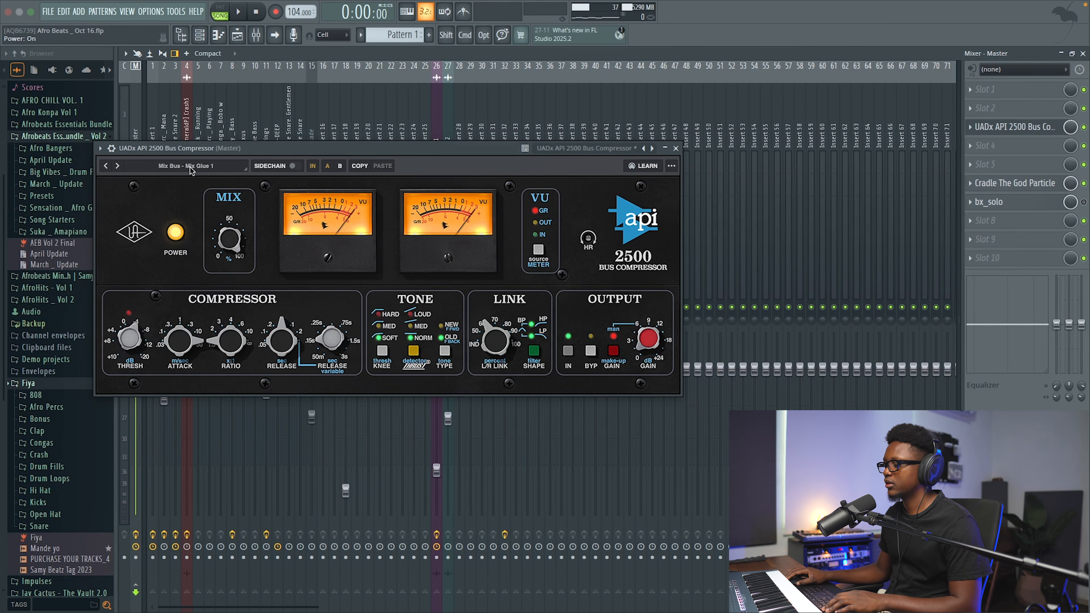
# Play the loop and toggle the Master's API 2500 compressor to compare the sound with and without it
pyautogui.press('space')
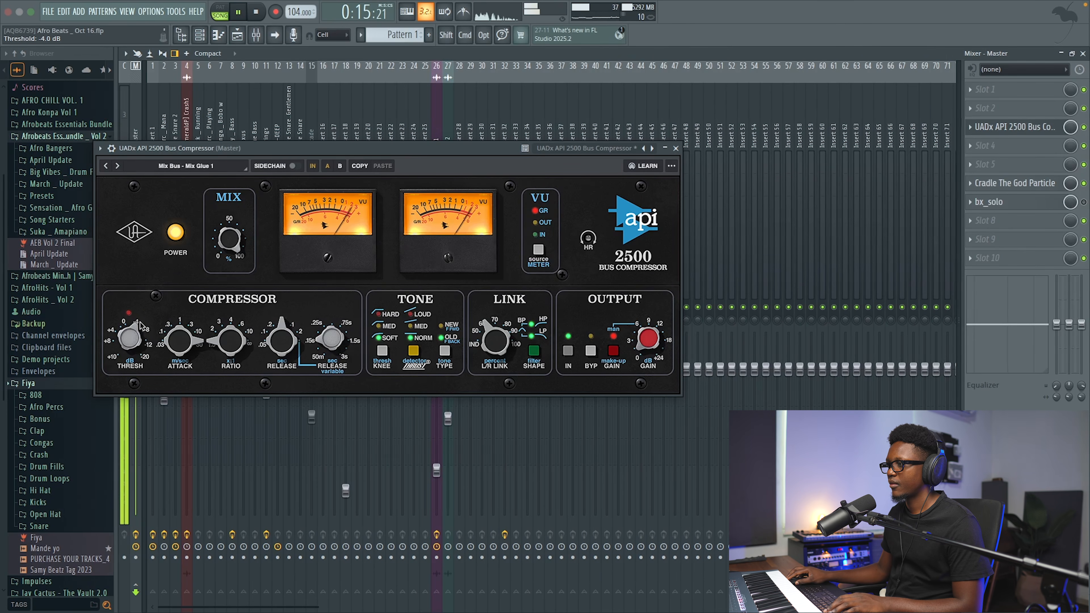
pyautogui.click(1082, 128)
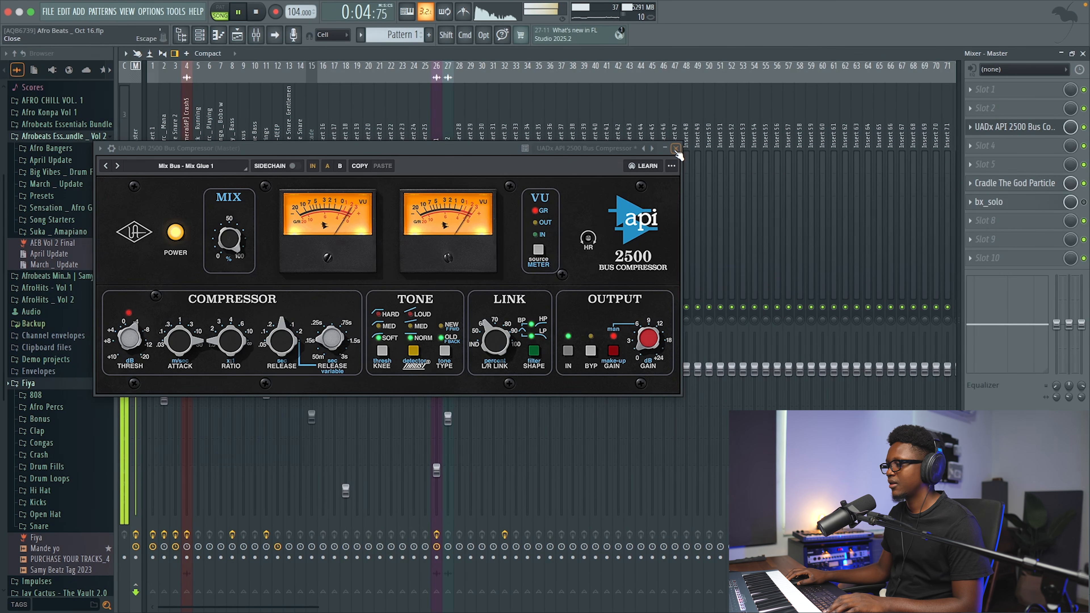
pyautogui.press('space')
# Load SSL Fusion Stereo Image into the fourth effect slot of the Master track
pyautogui.click(972, 145)
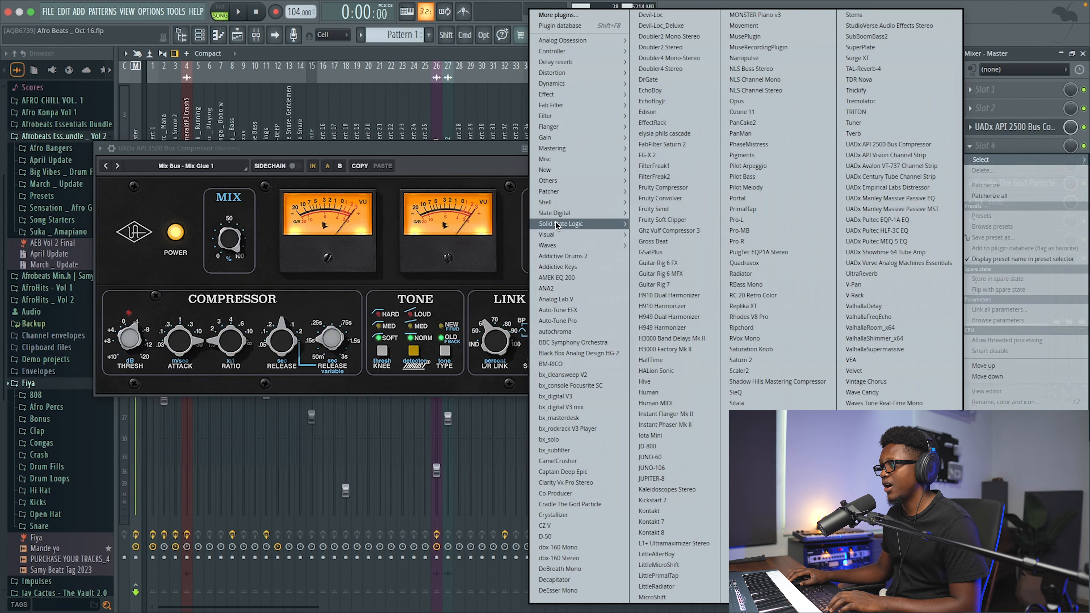
pyautogui.moveTo(556, 223)
pyautogui.click(497, 255)
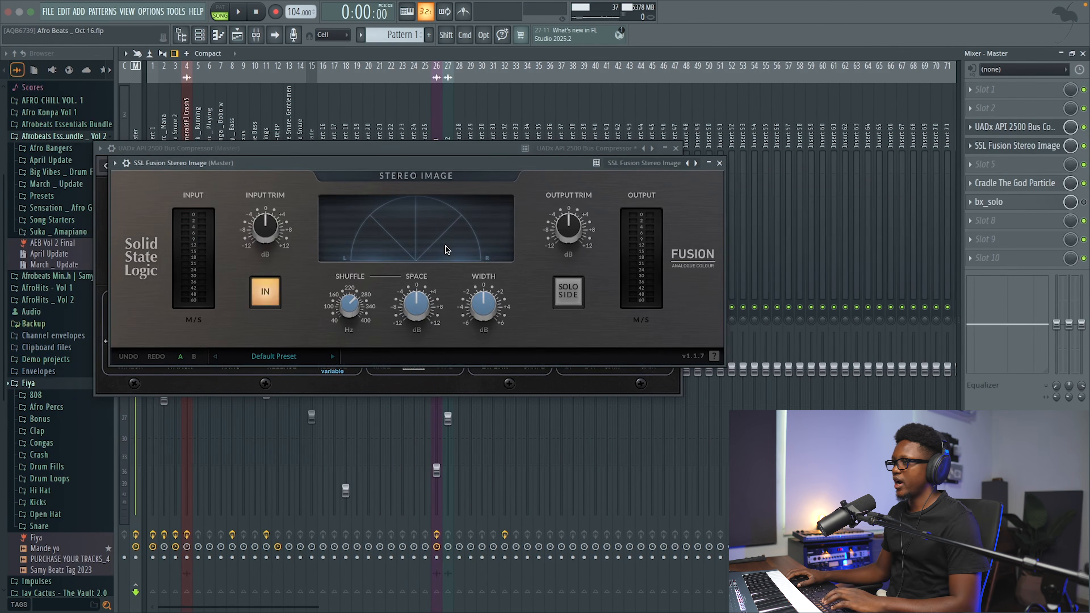
# Apply the SD Mix Bus Width II producer preset to SSL Fusion Stereo Image on the Master
pyautogui.click(303, 356)
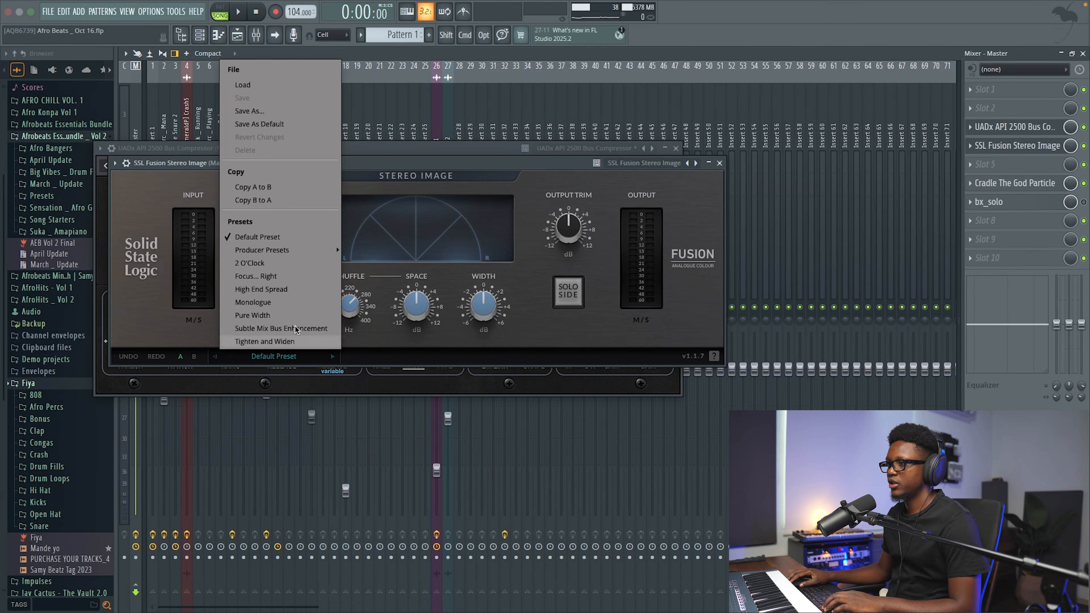
pyautogui.moveTo(257, 251)
pyautogui.moveTo(392, 251)
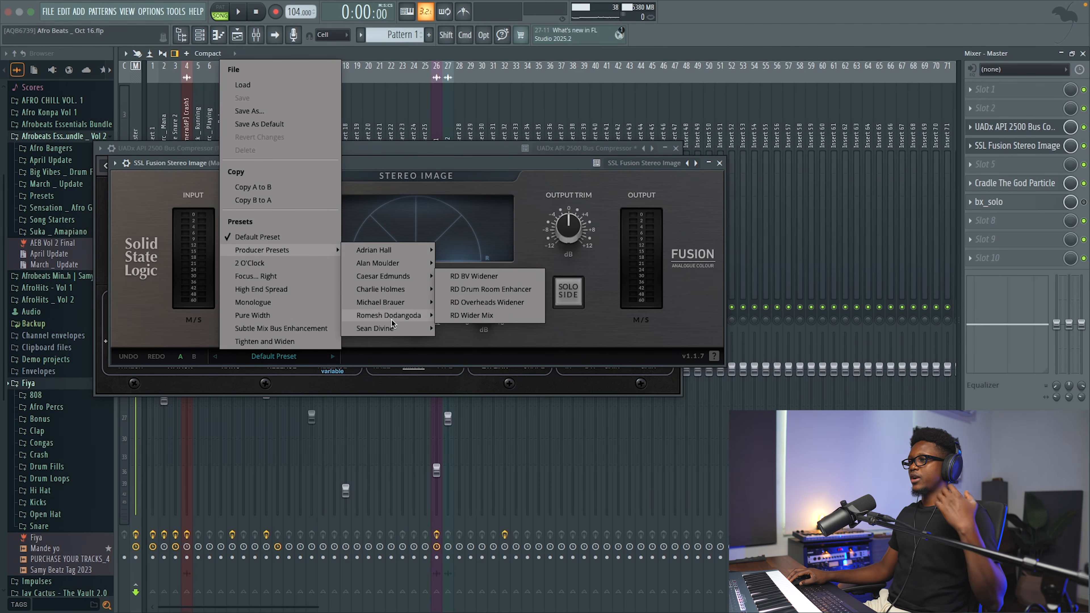
pyautogui.moveTo(392, 327)
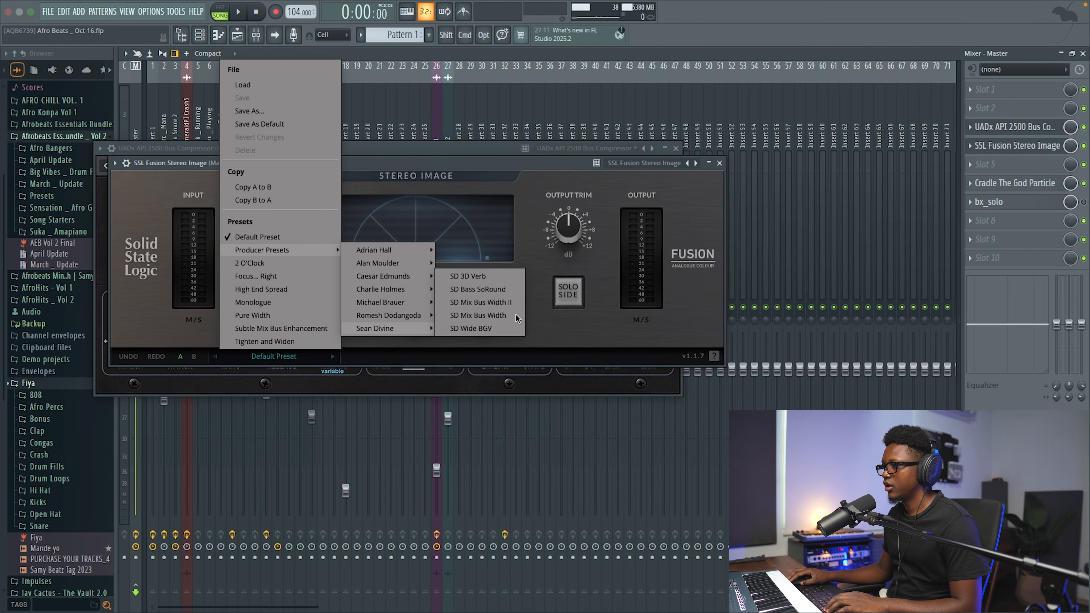
pyautogui.click(486, 303)
# Adjust the stereo imager's Width and set Space to 5.9 dB while auditioning the soloed side signal, and close the plugin windows
pyautogui.press('space')
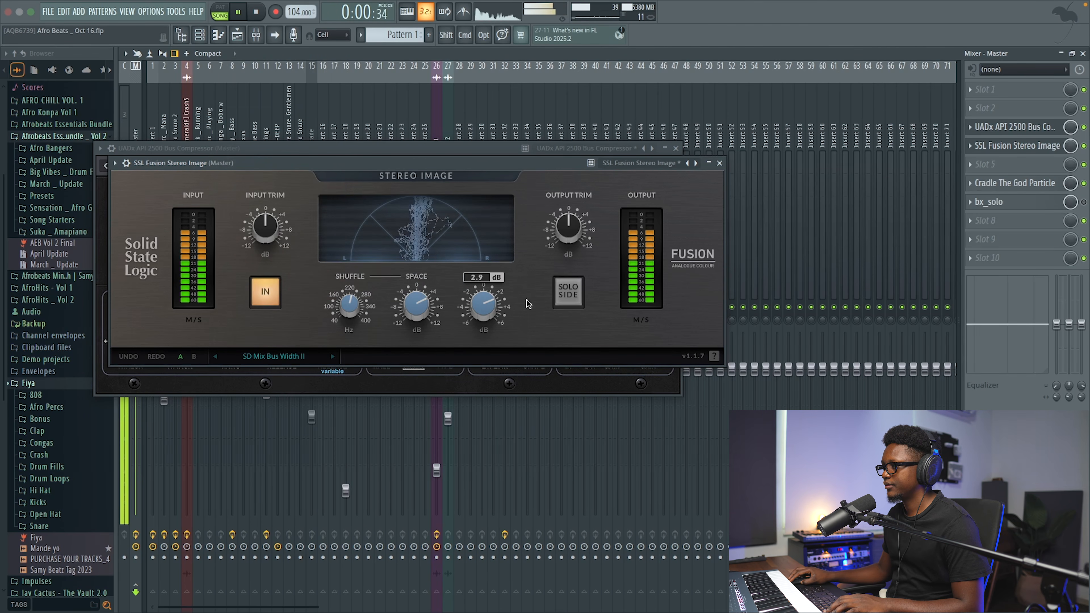
pyautogui.click(568, 292)
pyautogui.moveTo(477, 303); pyautogui.dragTo(475, 314)
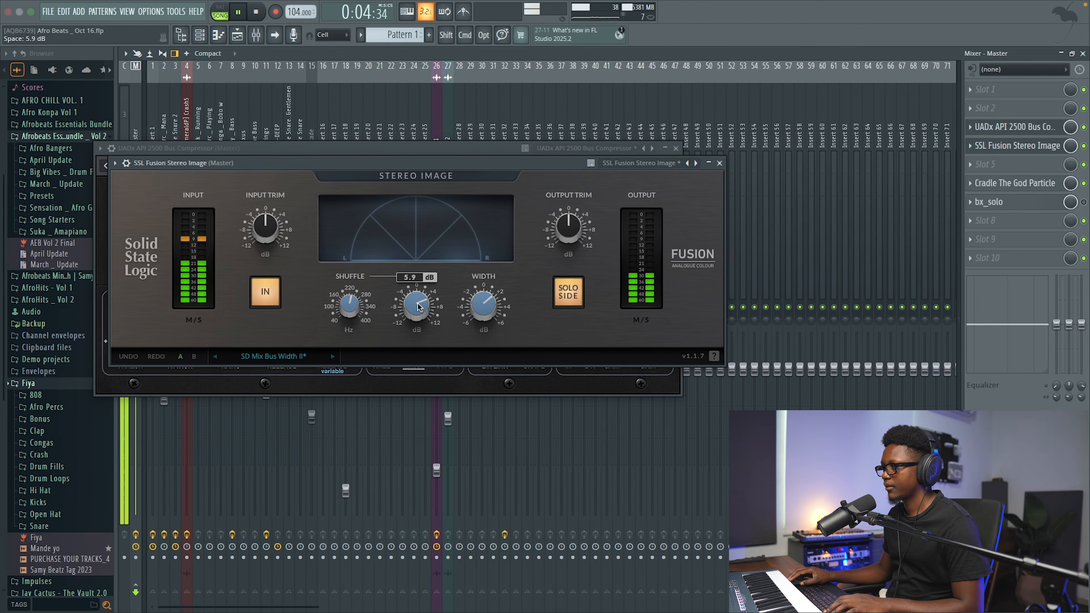
pyautogui.click(570, 289)
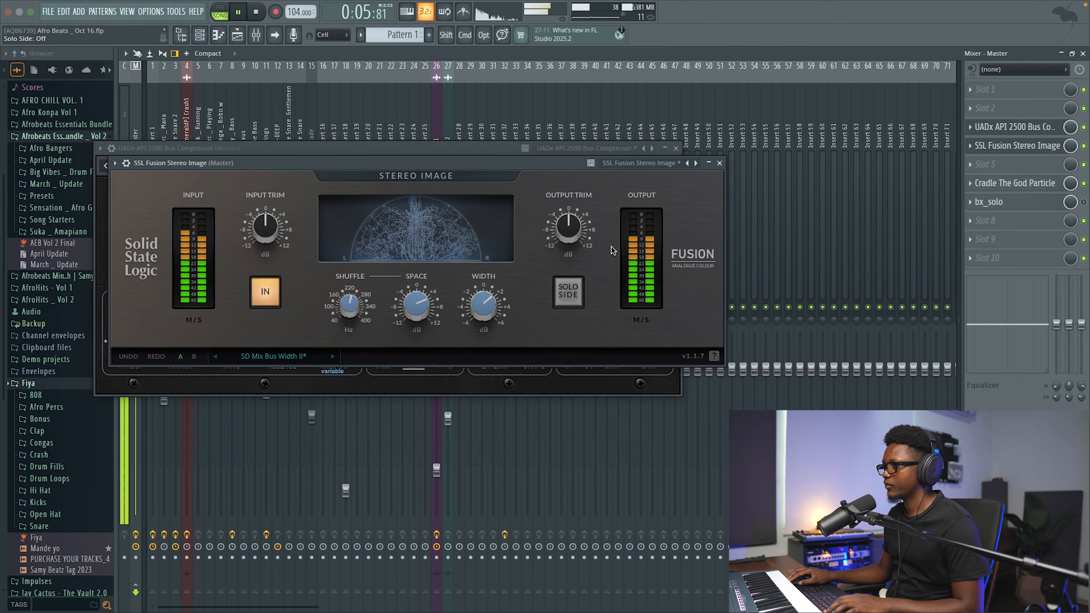
pyautogui.click(720, 163)
pyautogui.click(677, 148)
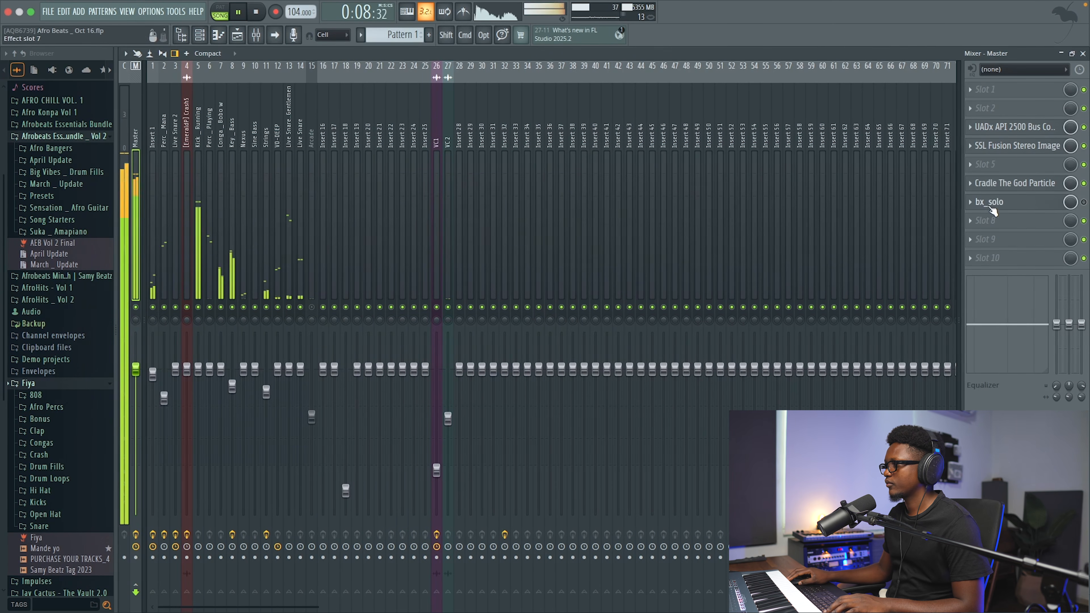
# Bypass and re-enable the Master's stereo imager and API 2500 compressor to compare the loop with and without them
pyautogui.click(1084, 145)
pyautogui.click(1084, 127)
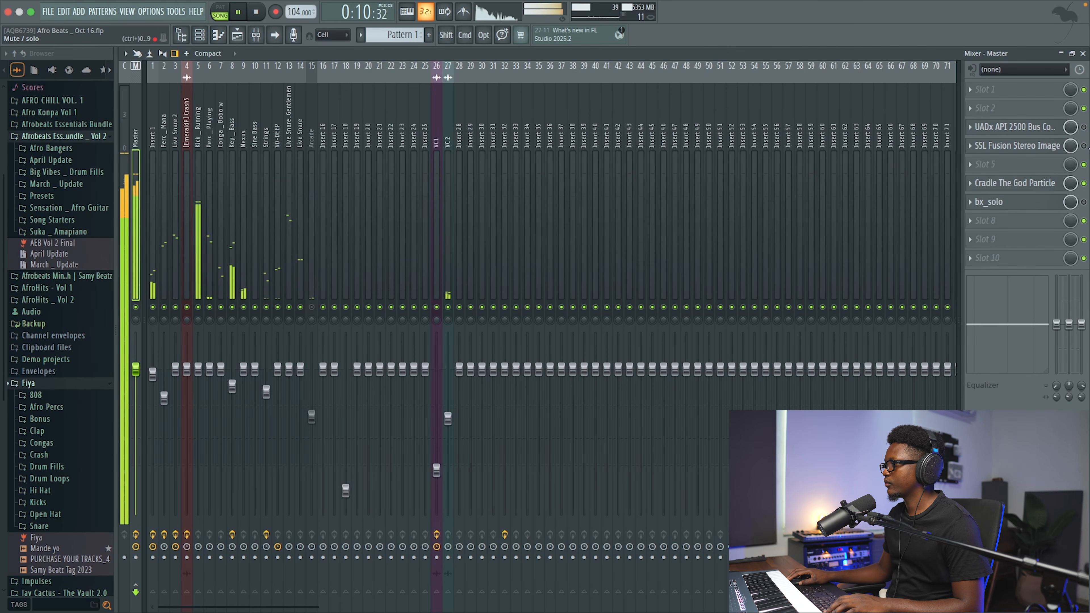
pyautogui.click(1084, 127)
pyautogui.click(1083, 146)
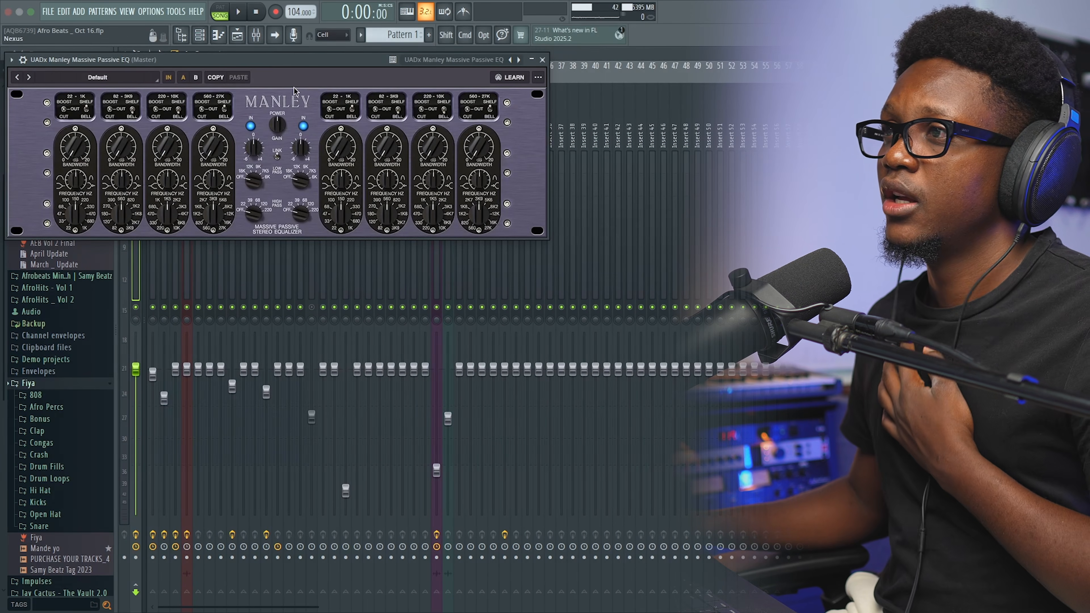
# Adjust the high-pass filter of the Manley Massive Passive EQ on the Master while auditioning the loop
pyautogui.moveTo(274, 63); pyautogui.dragTo(446, 151)
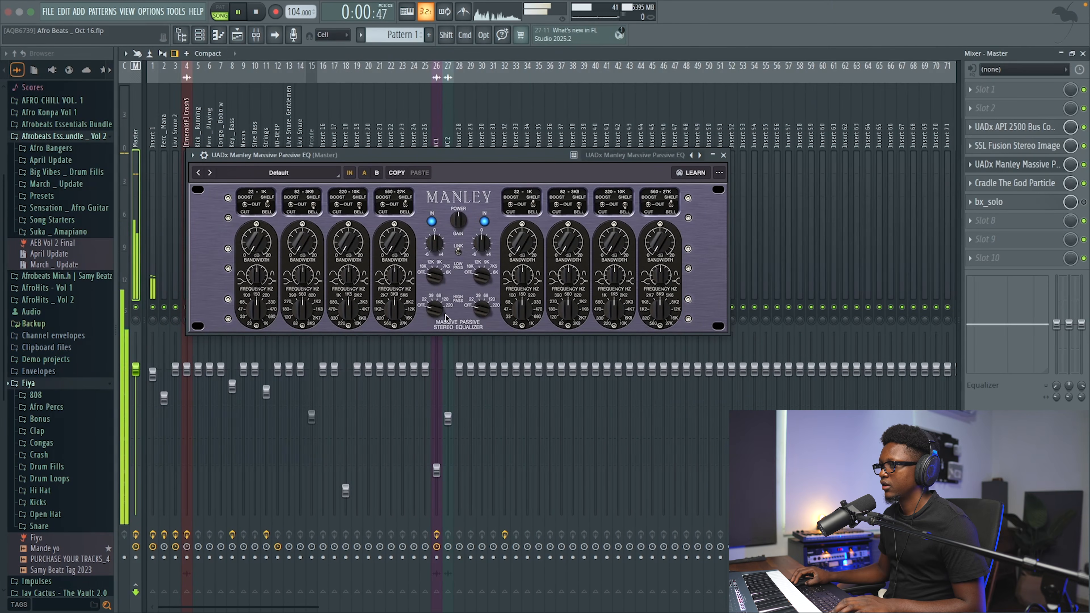
pyautogui.moveTo(446, 315)
pyautogui.mouseDown()
pyautogui.moveTo(480, 213)
pyautogui.moveTo(440, 315)
pyautogui.mouseUp()
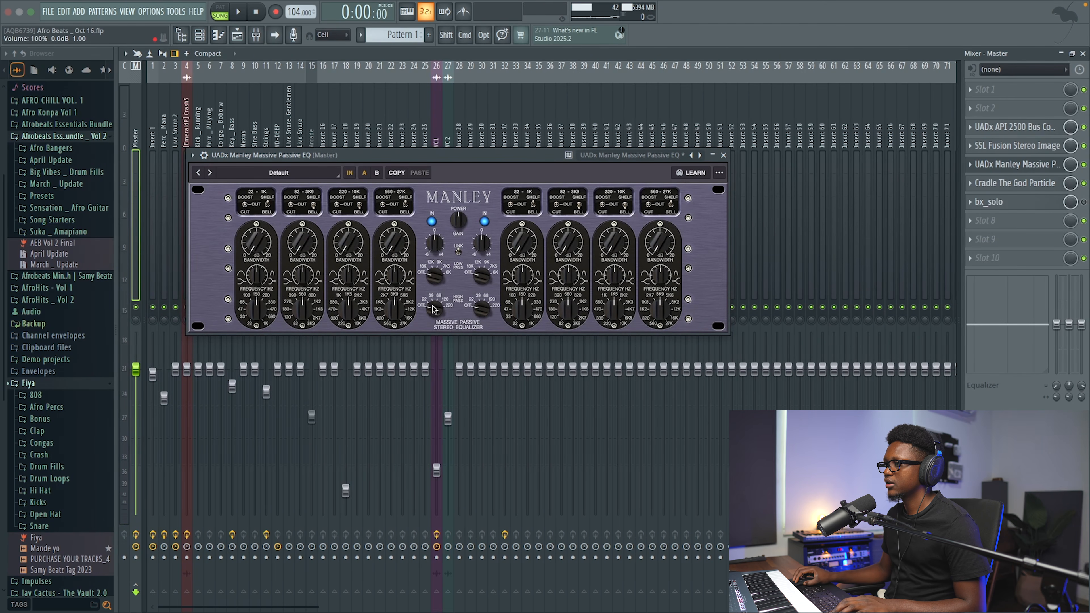
pyautogui.press('space')
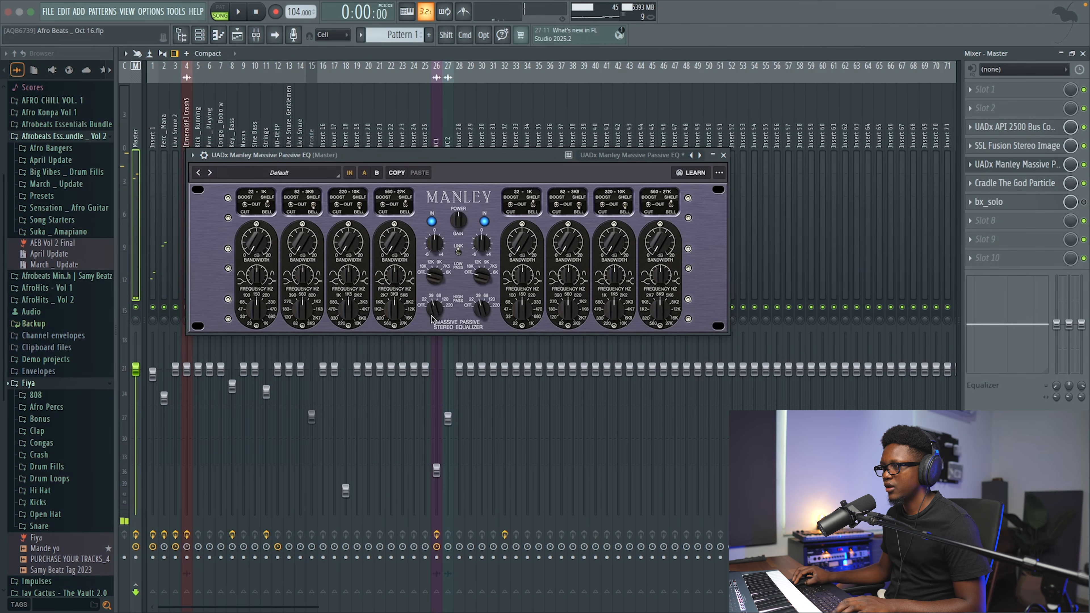
pyautogui.press('space')
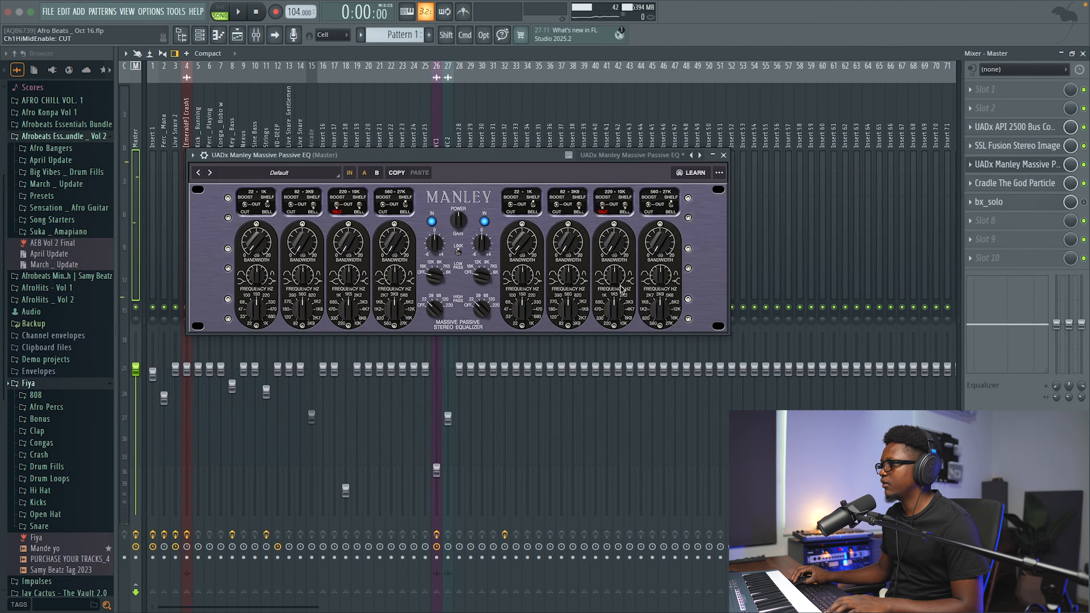
# Cut the Manley EQ's 220-10K high-mid band at 680 Hz with a gain of 5.60 dB, and compare the sound with the EQ bypassed
pyautogui.press('space')
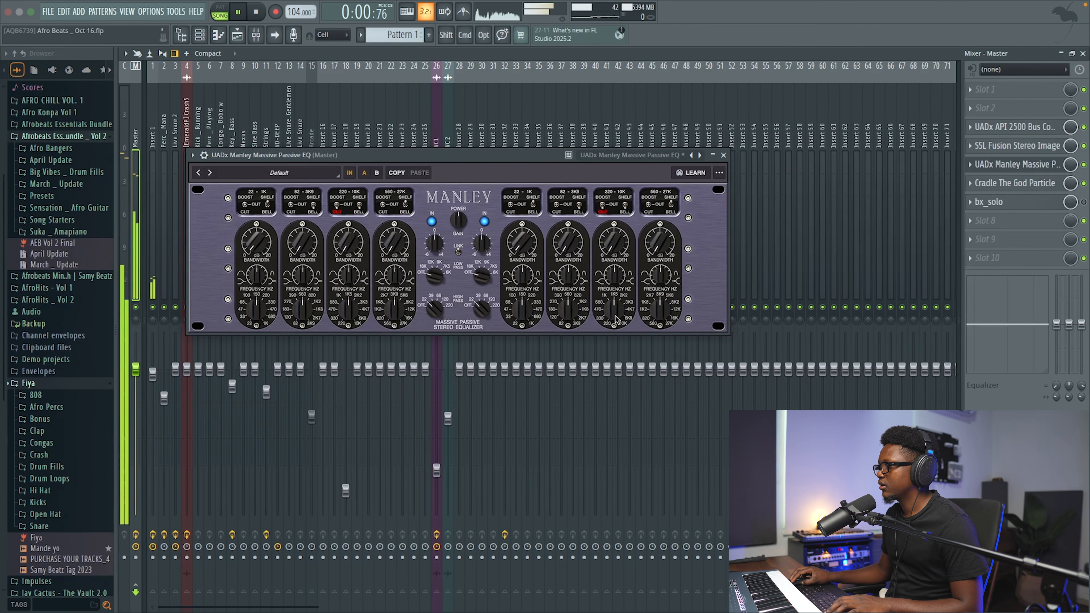
pyautogui.moveTo(613, 243); pyautogui.dragTo(627, 171)
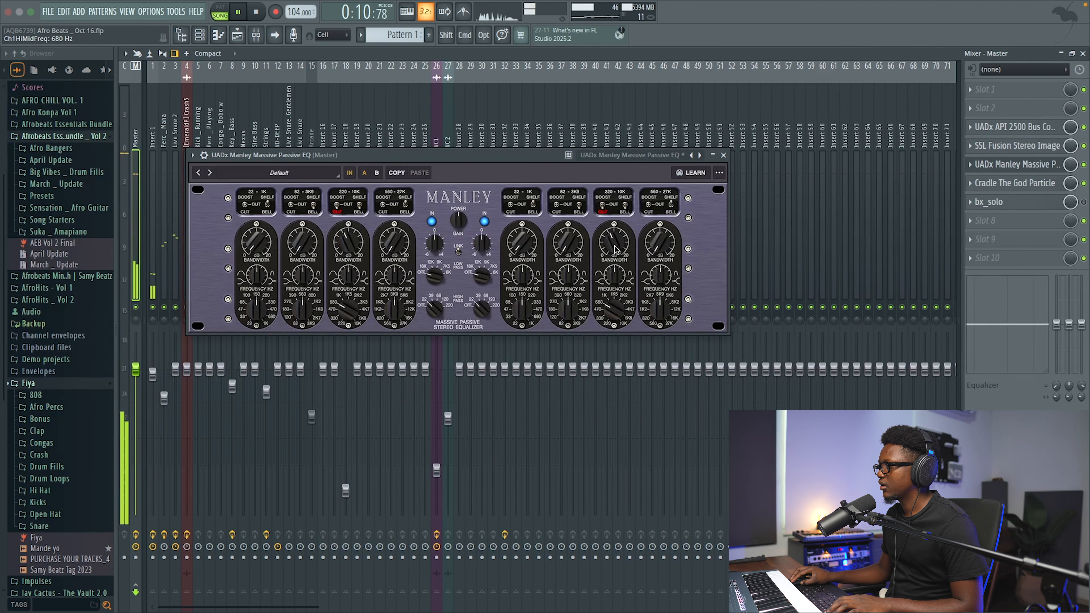
pyautogui.moveTo(613, 253); pyautogui.dragTo(613, 256)
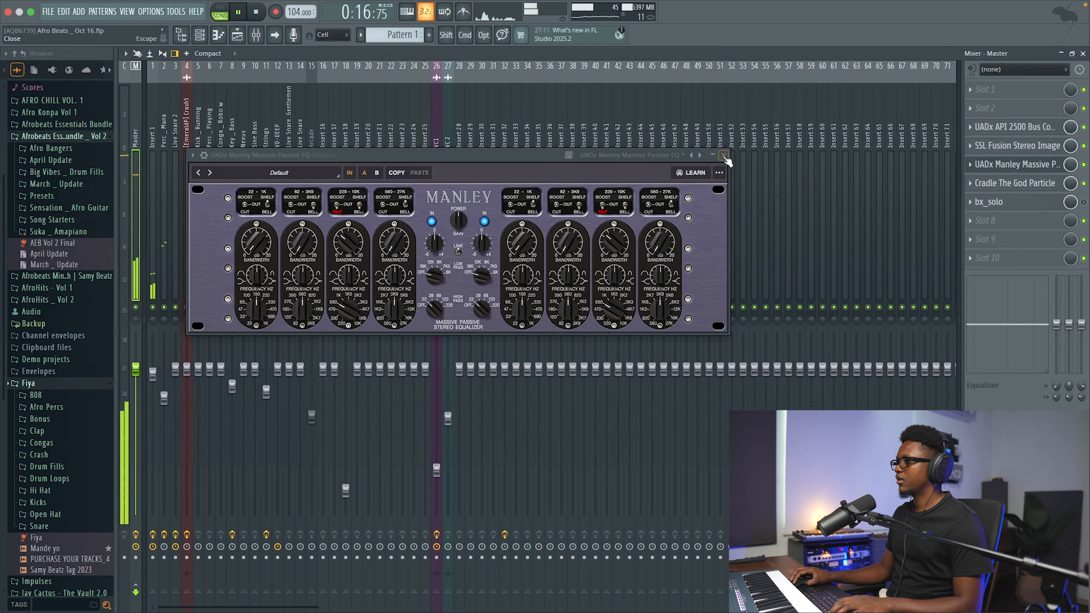
pyautogui.moveTo(615, 249); pyautogui.dragTo(612, 256)
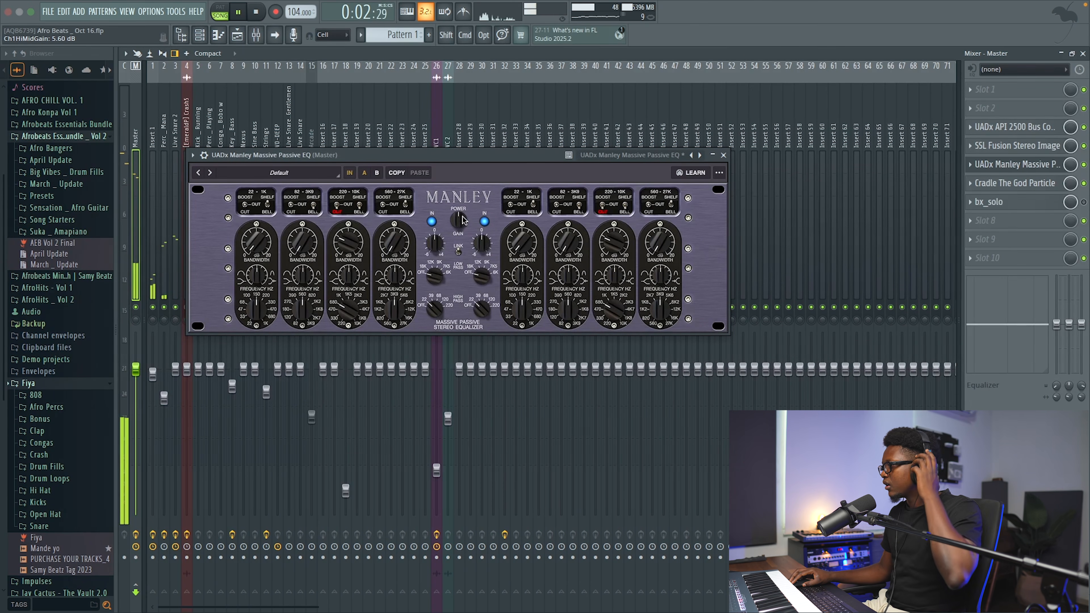
pyautogui.click(484, 222)
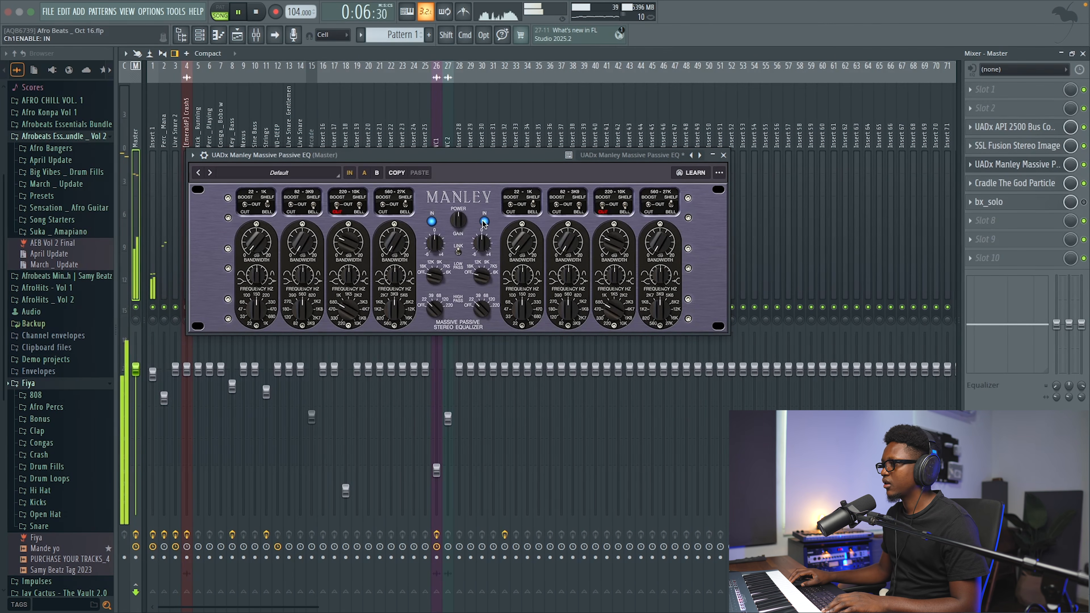
pyautogui.click(724, 155)
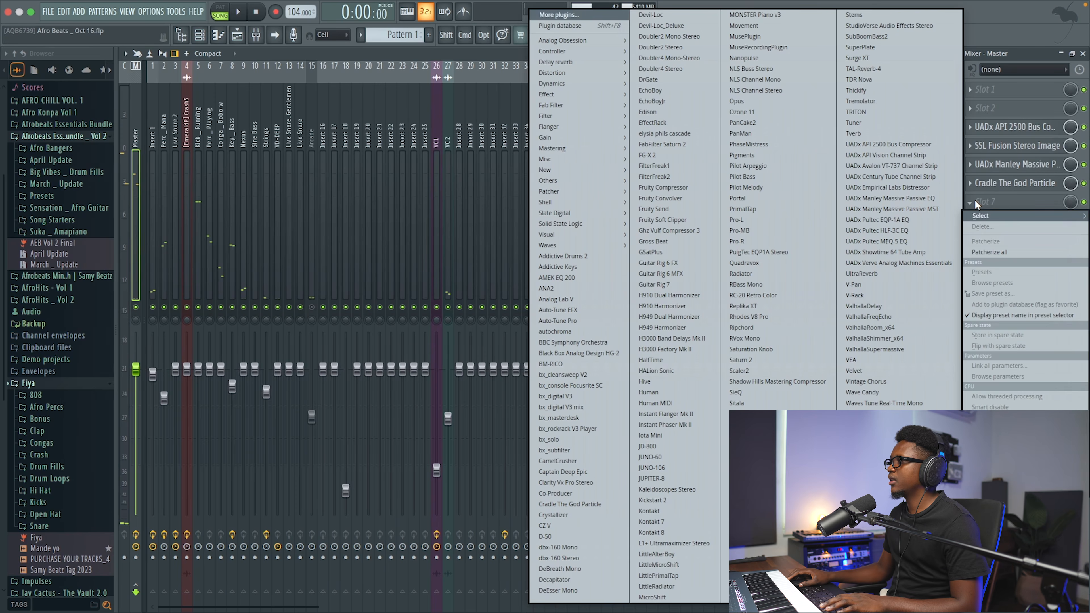
# Load L1+ Ultramaximizer Stereo into the Master's seventh slot with threshold -3.7, the fourth noise-shaping curve and the True Peak domain
pyautogui.click(1014, 203)
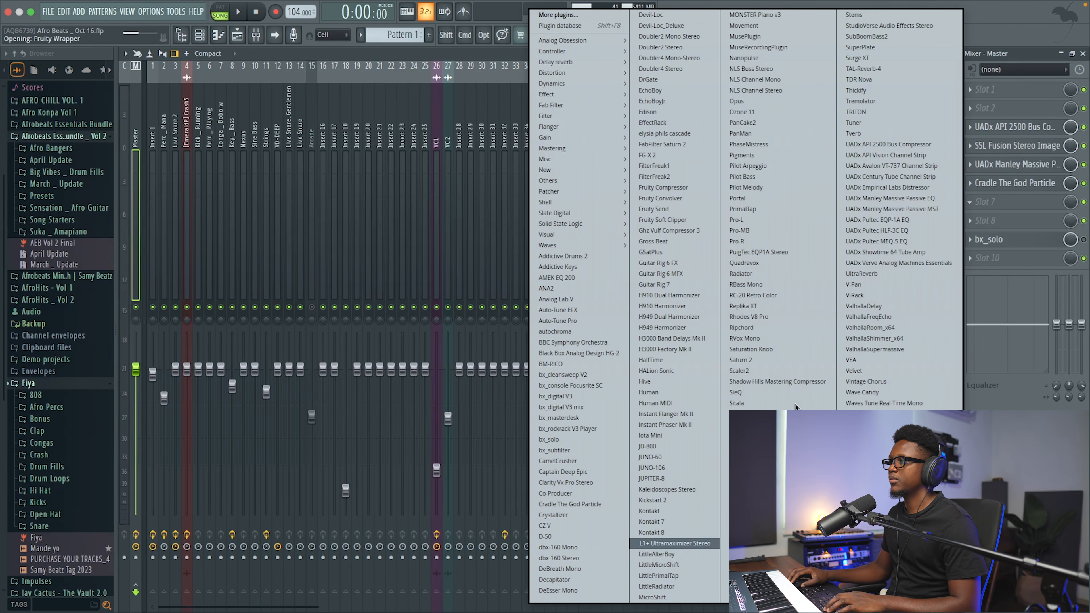
pyautogui.click(674, 543)
pyautogui.press('space')
pyautogui.moveTo(143, 131); pyautogui.dragTo(142, 142)
pyautogui.click(467, 194)
pyautogui.click(457, 228)
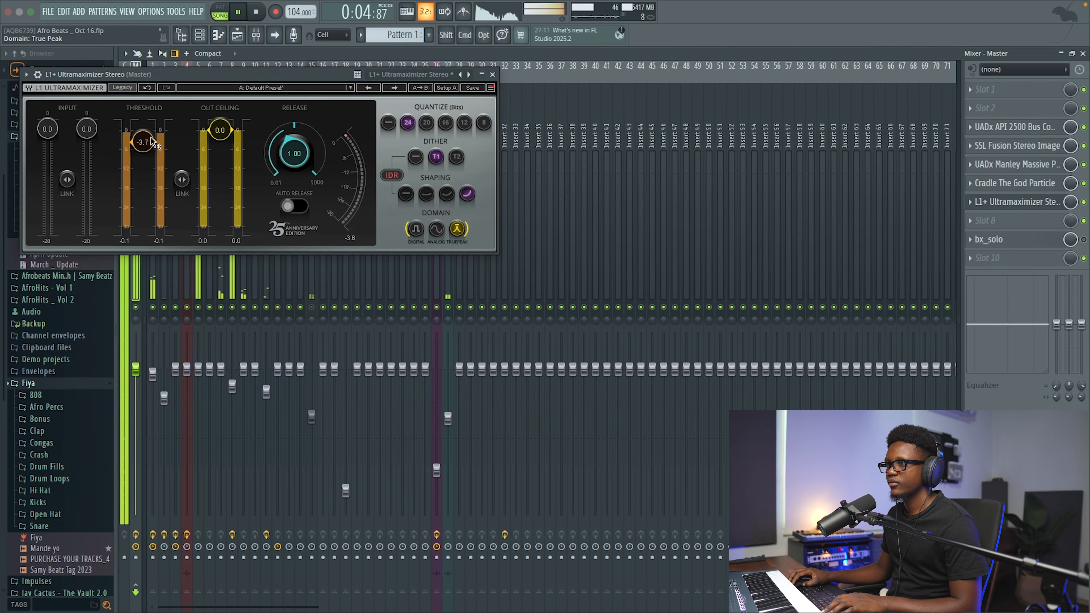
pyautogui.click(492, 74)
# Delete the vocal ad-lib clips starting at bars 3 and 7 on Track 11 of the playlist
pyautogui.click(1083, 53)
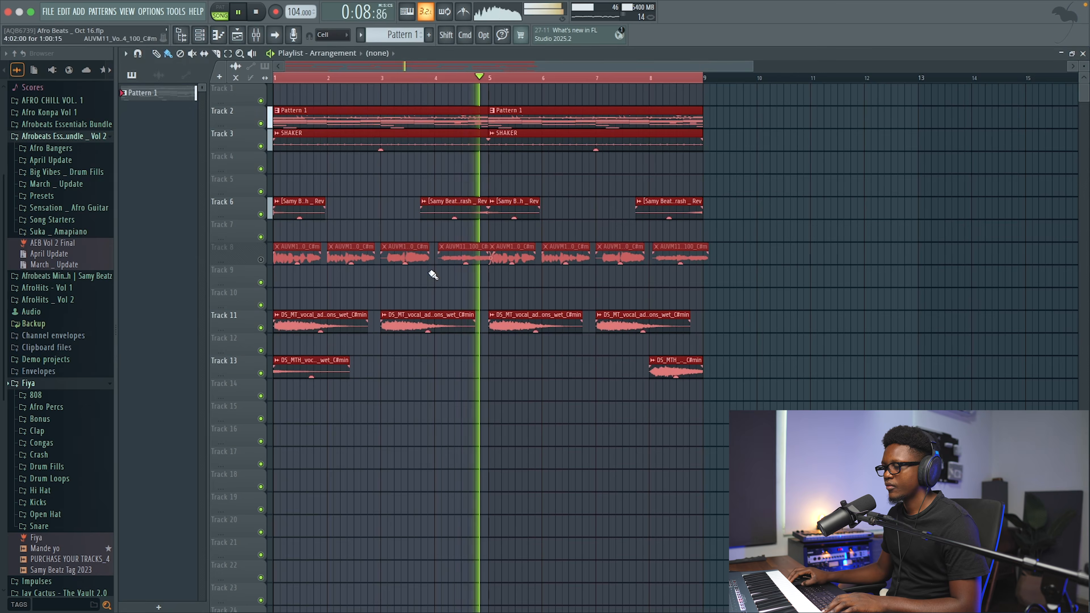
pyautogui.doubleClick(432, 325)
pyautogui.keyDown('super'); pyautogui.click(530, 403); pyautogui.keyUp('super')
pyautogui.press('space')
pyautogui.rightClick(430, 322)
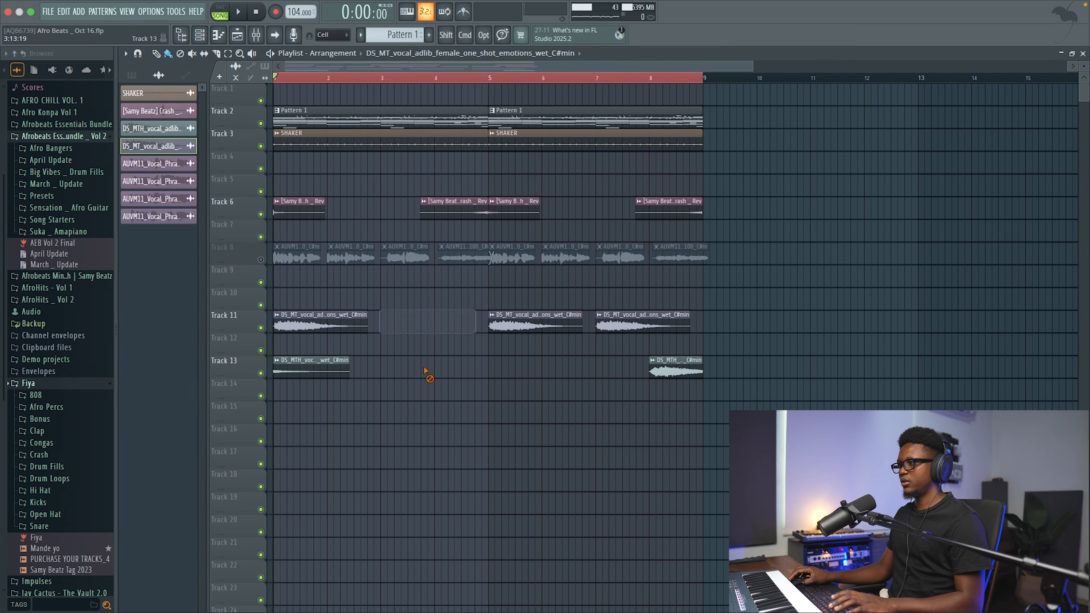
pyautogui.press('space')
pyautogui.rightClick(619, 321)
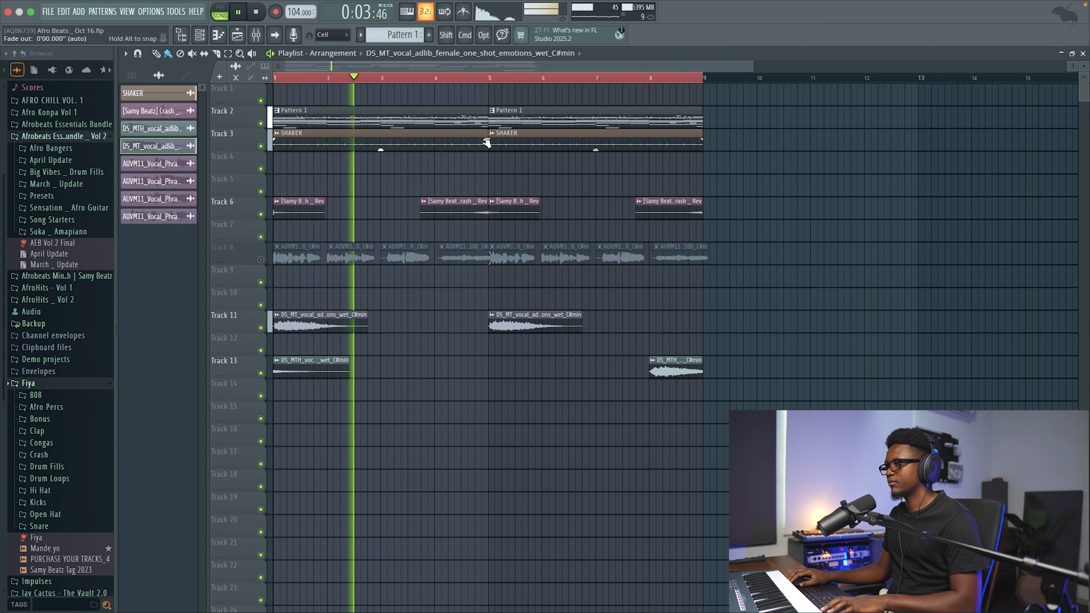
pyautogui.scroll(-2, 751, 79)
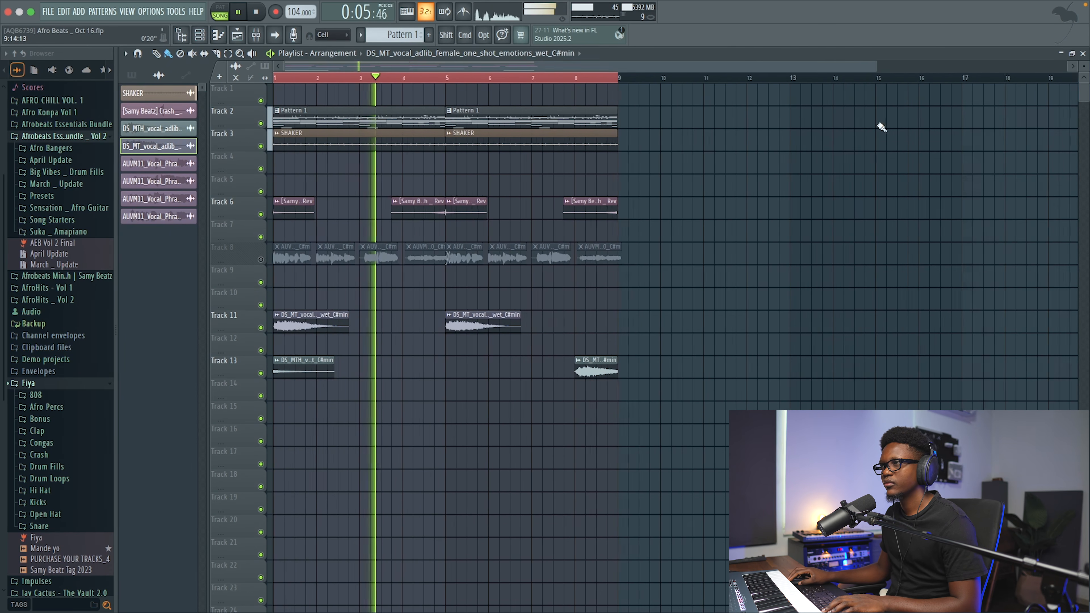
# Solo the Nexus track in the mixer and play the loop
pyautogui.click(256, 35)
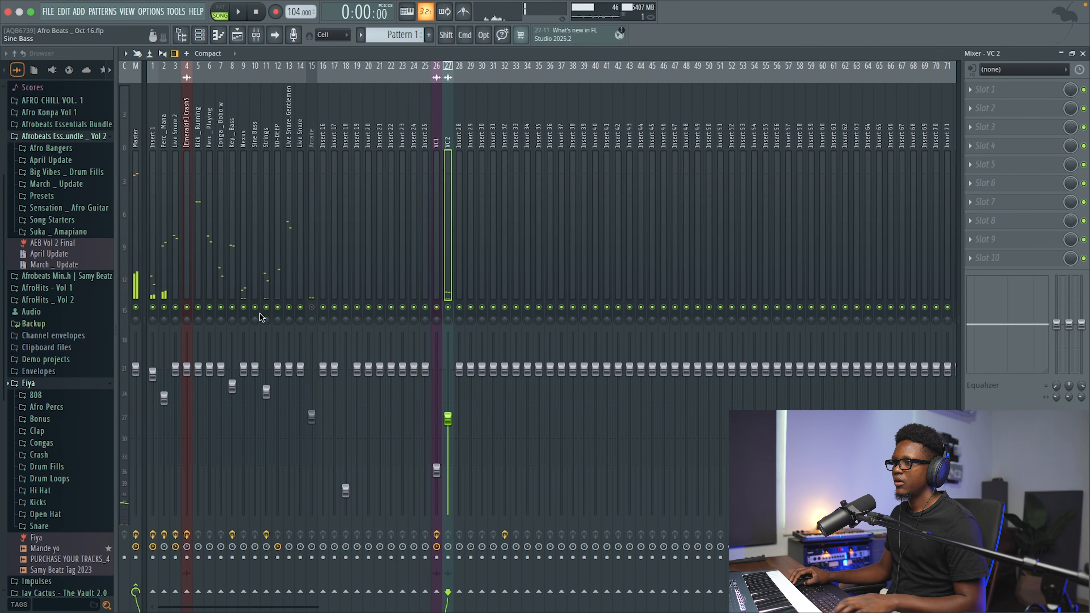
pyautogui.rightClick(243, 307)
pyautogui.click(245, 275)
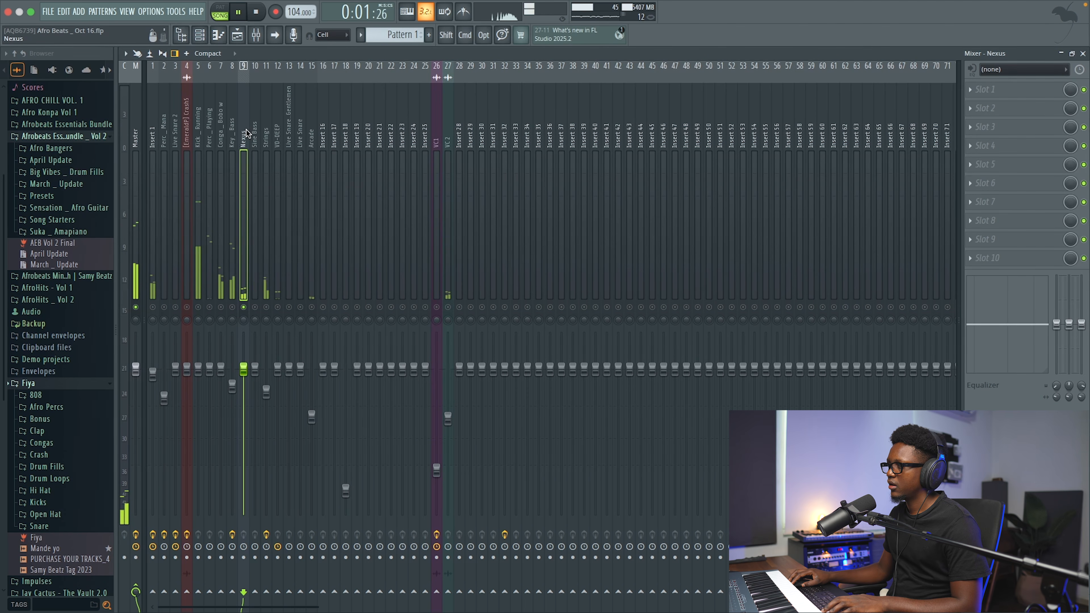
pyautogui.press('space')
# Load Fruity Parametric EQ 2 into the Nexus track's first slot and roll off its lows with a band 1 high-pass filter
pyautogui.click(1048, 125)
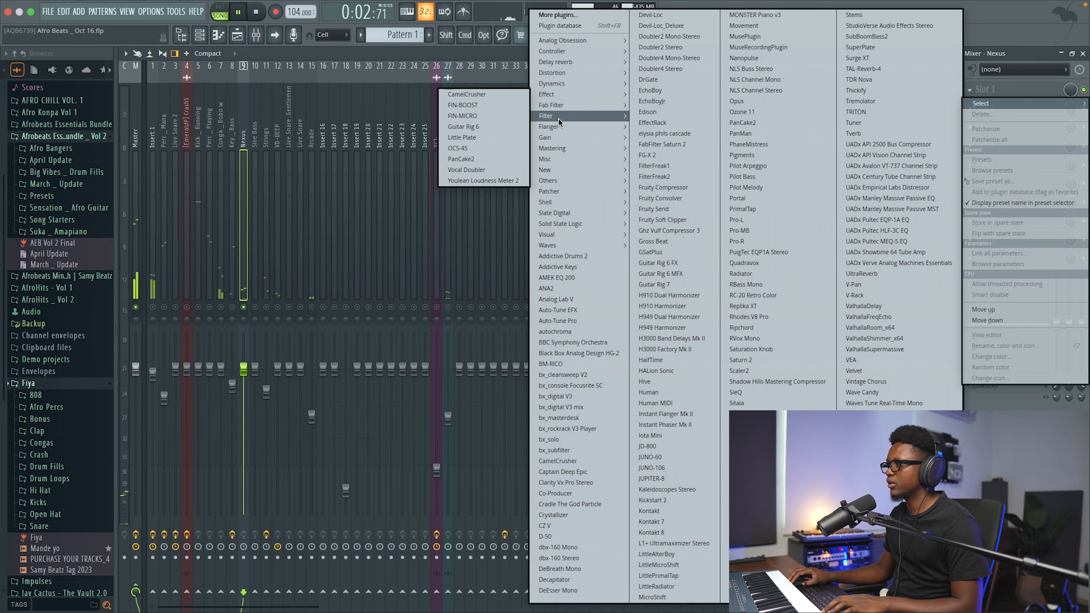
pyautogui.click(510, 169)
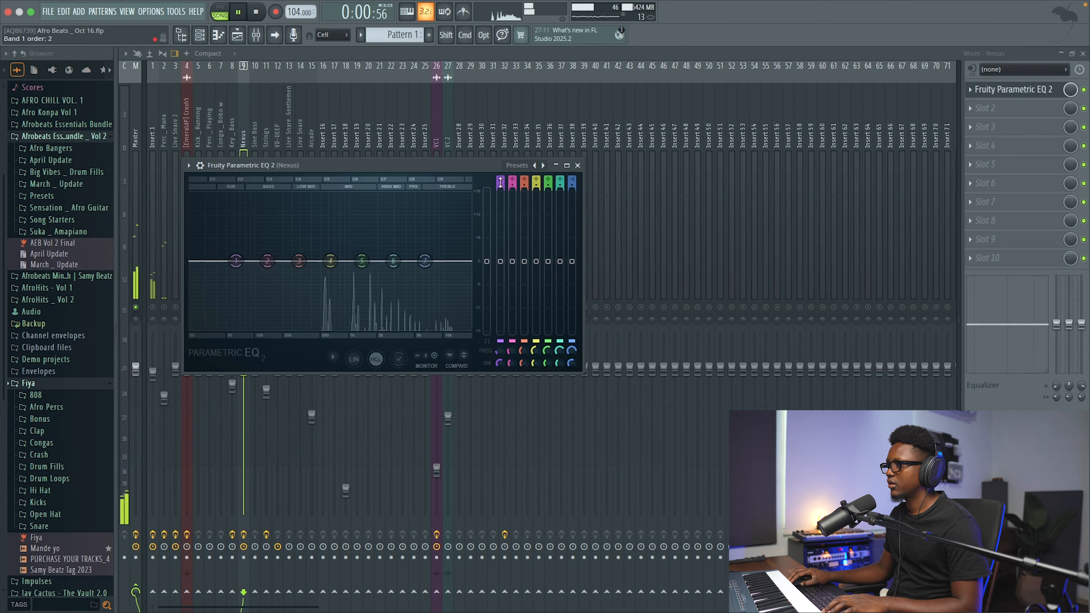
pyautogui.moveTo(500, 179)
pyautogui.mouseDown()
pyautogui.moveTo(500, 189)
pyautogui.moveTo(501, 178)
pyautogui.mouseUp()
pyautogui.moveTo(236, 260); pyautogui.dragTo(329, 261)
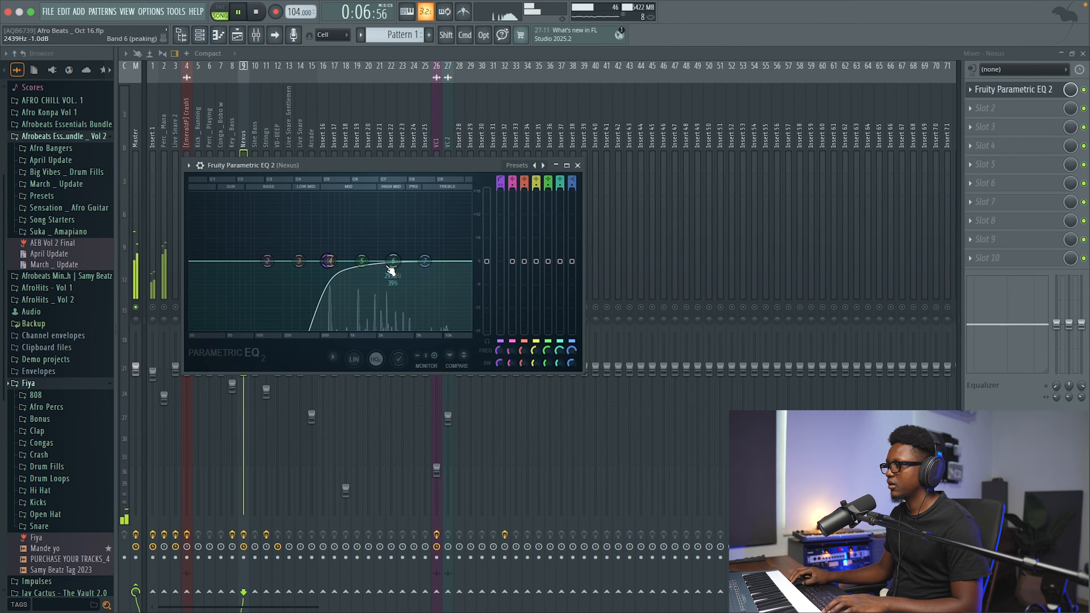
pyautogui.click(577, 165)
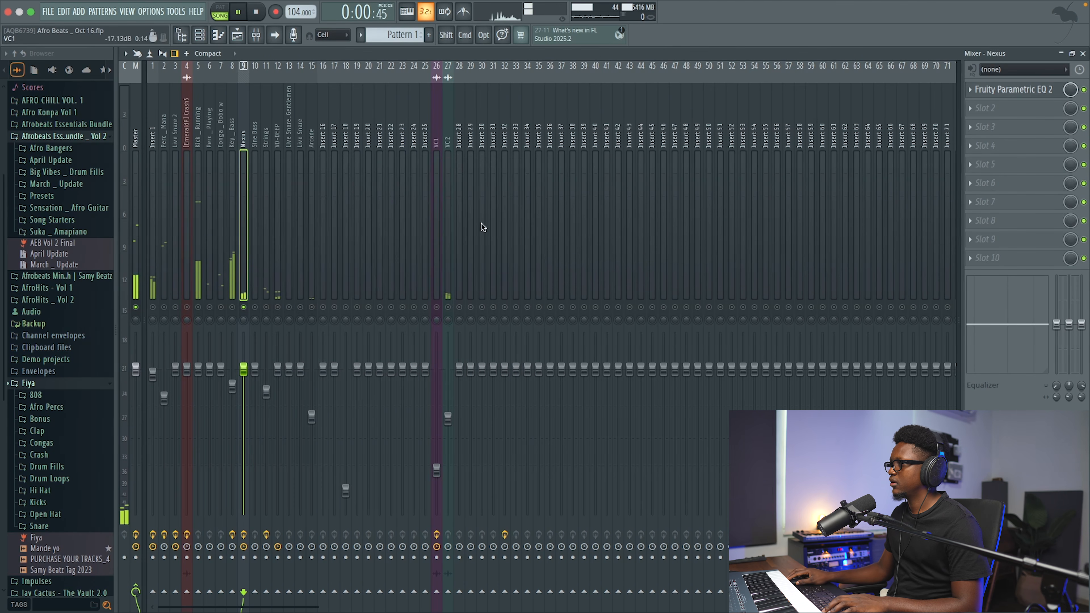
# Compare the Nexus track with and without its EQ, and return to playing the full loop
pyautogui.click(1083, 90)
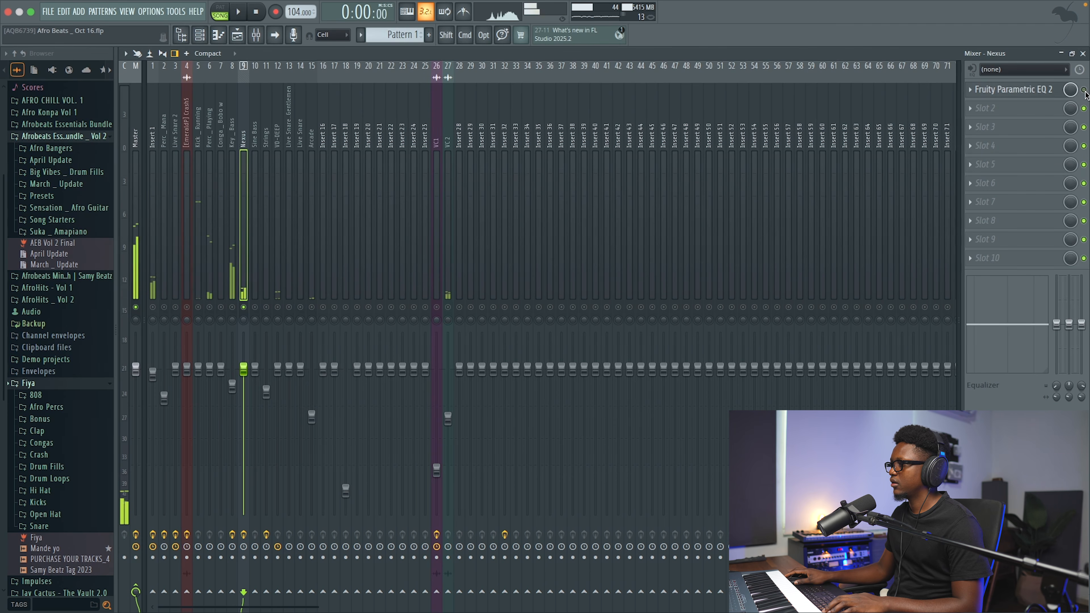
pyautogui.press('space')
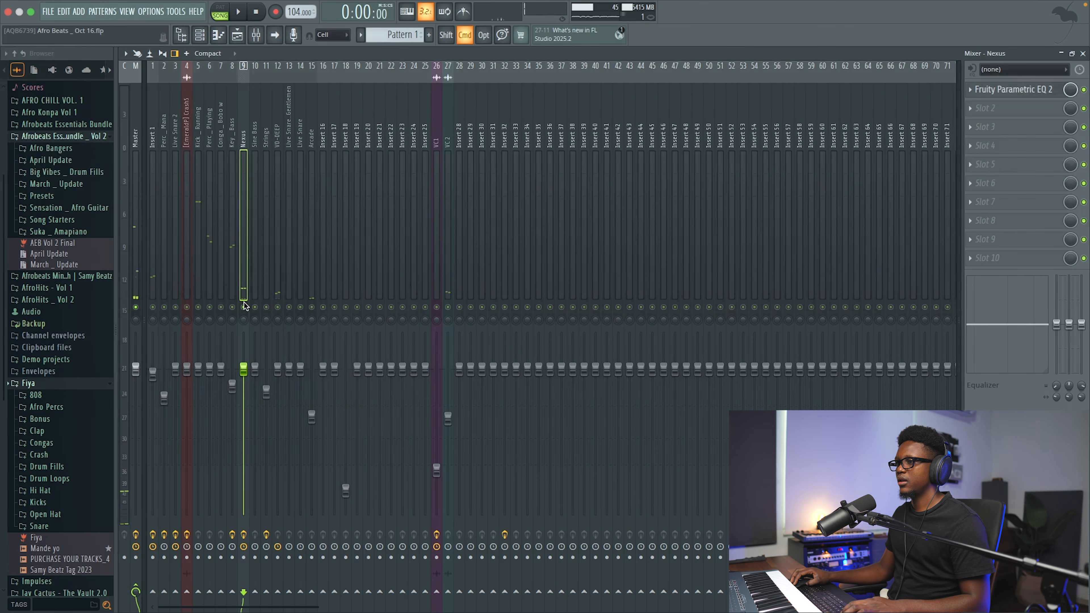
pyautogui.press('space')
# Route the SHAKER and reverse crash channels to consecutive mixer tracks starting from Insert 16
pyautogui.click(1083, 54)
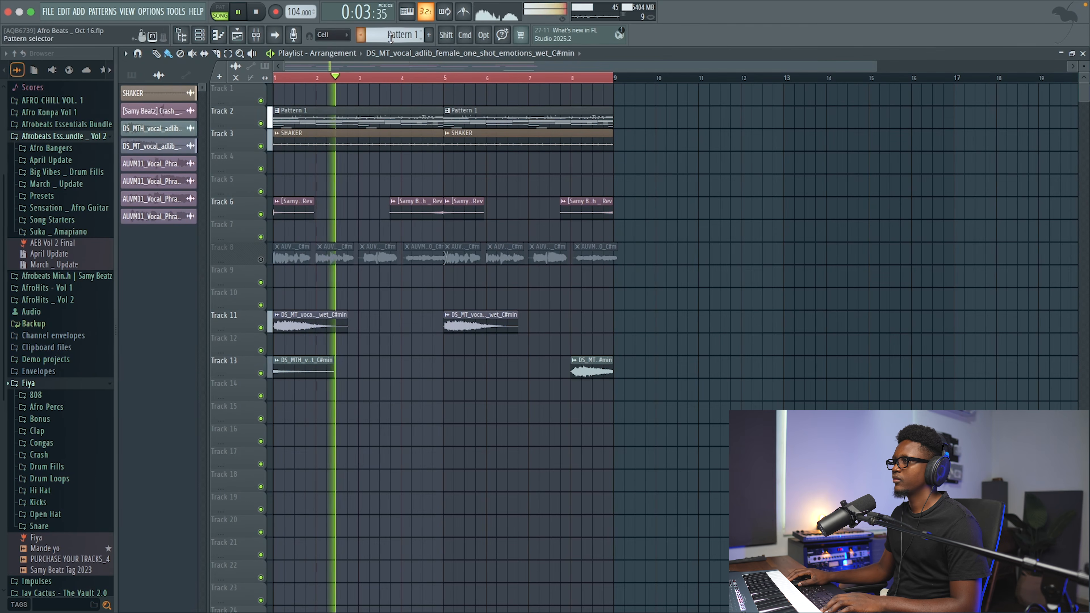
pyautogui.click(200, 37)
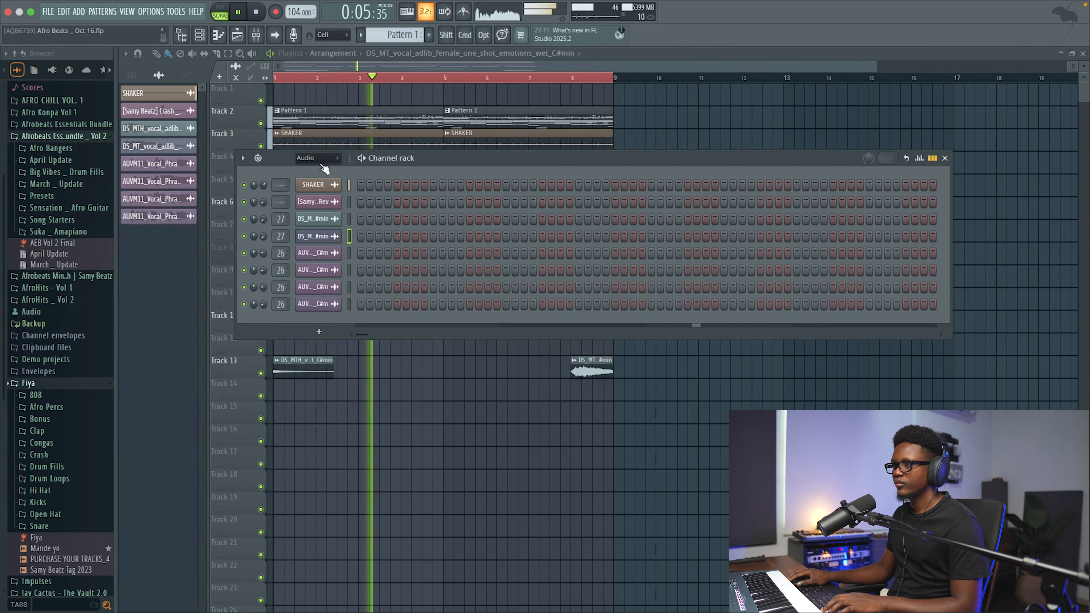
pyautogui.click(349, 185)
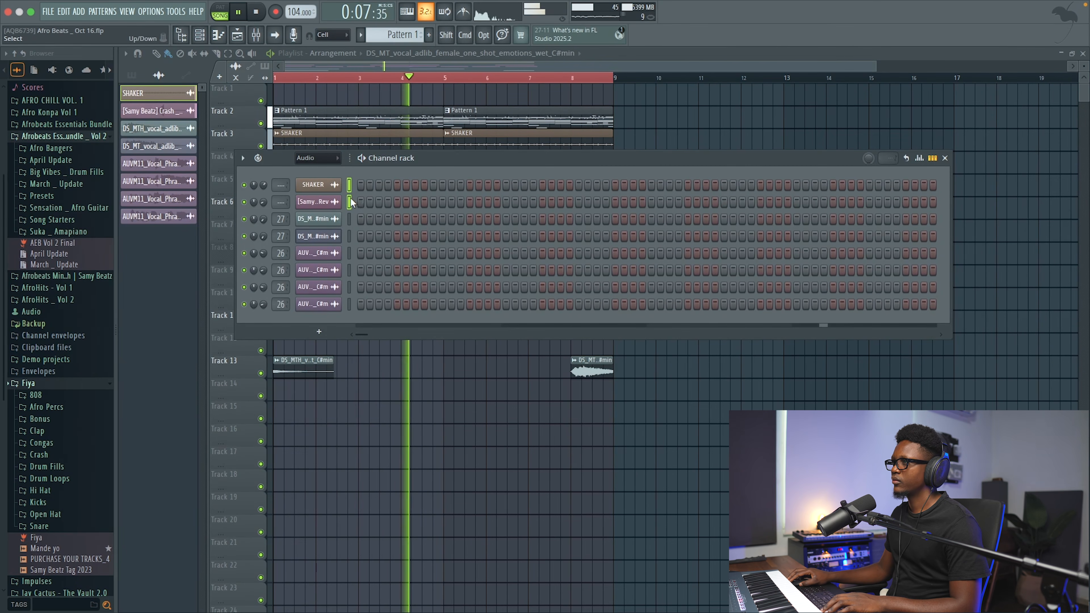
pyautogui.press('F9')
pyautogui.click(323, 141)
pyautogui.rightClick(323, 141)
pyautogui.moveTo(362, 210)
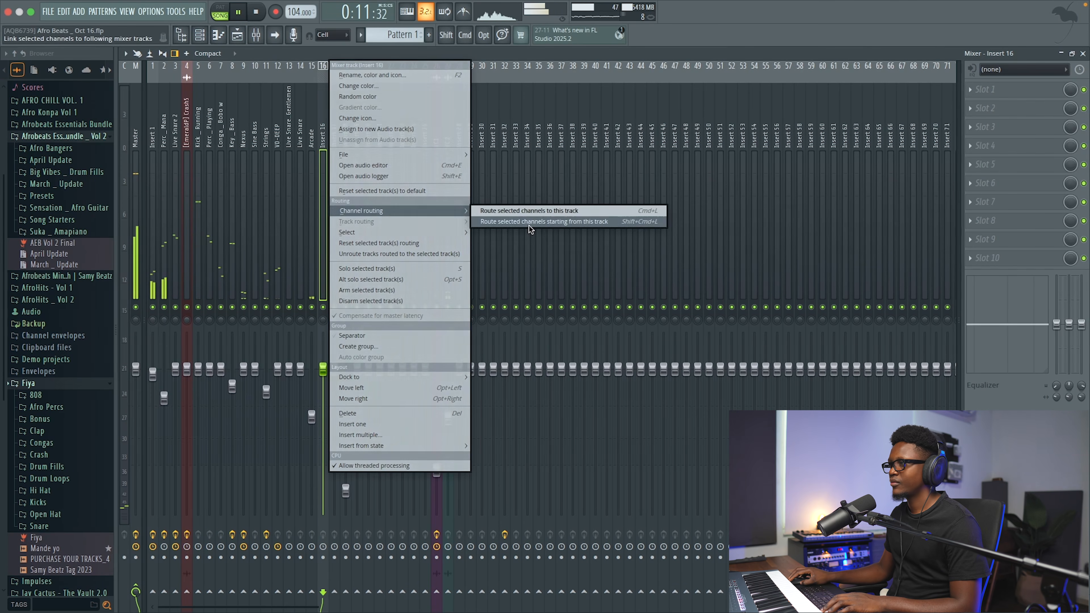
pyautogui.click(544, 222)
# Slightly lower the volume faders of the reverse crash and SHAKER mixer tracks while the loop plays
pyautogui.click(334, 138)
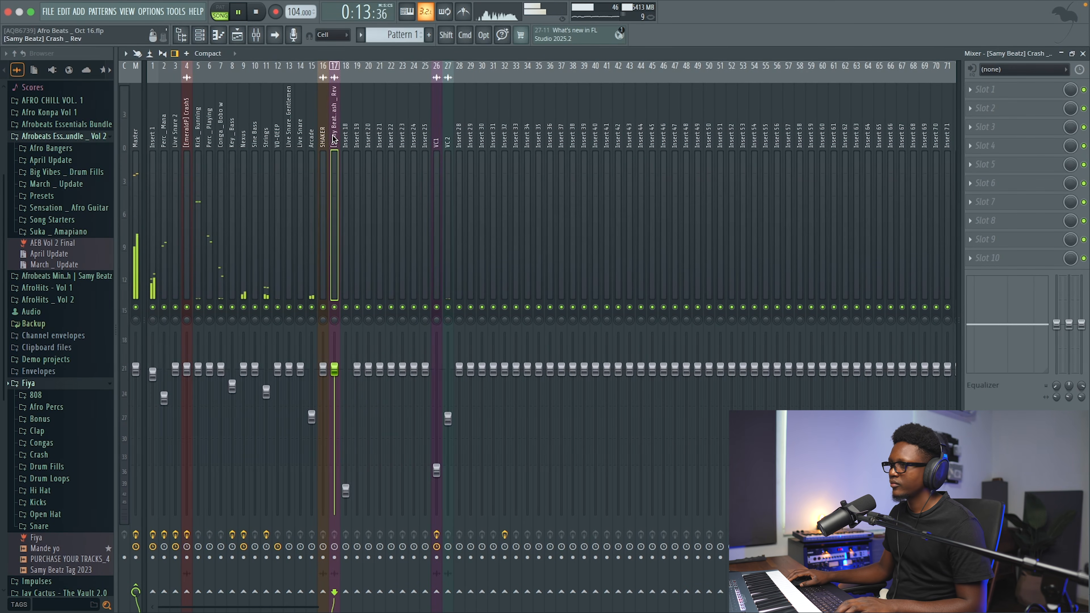
pyautogui.press('space')
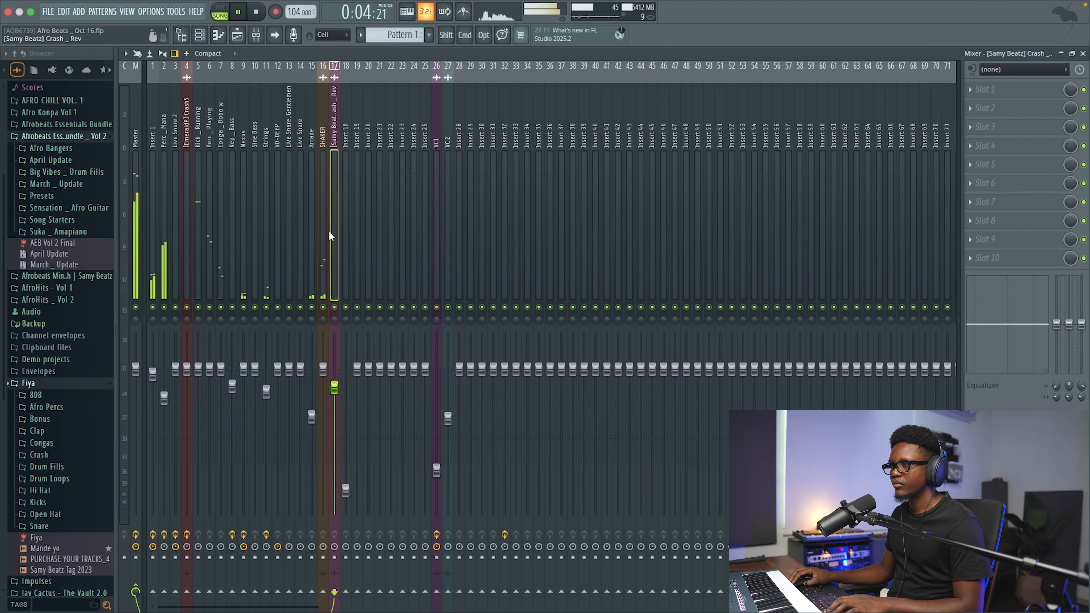
pyautogui.moveTo(323, 368); pyautogui.dragTo(334, 383)
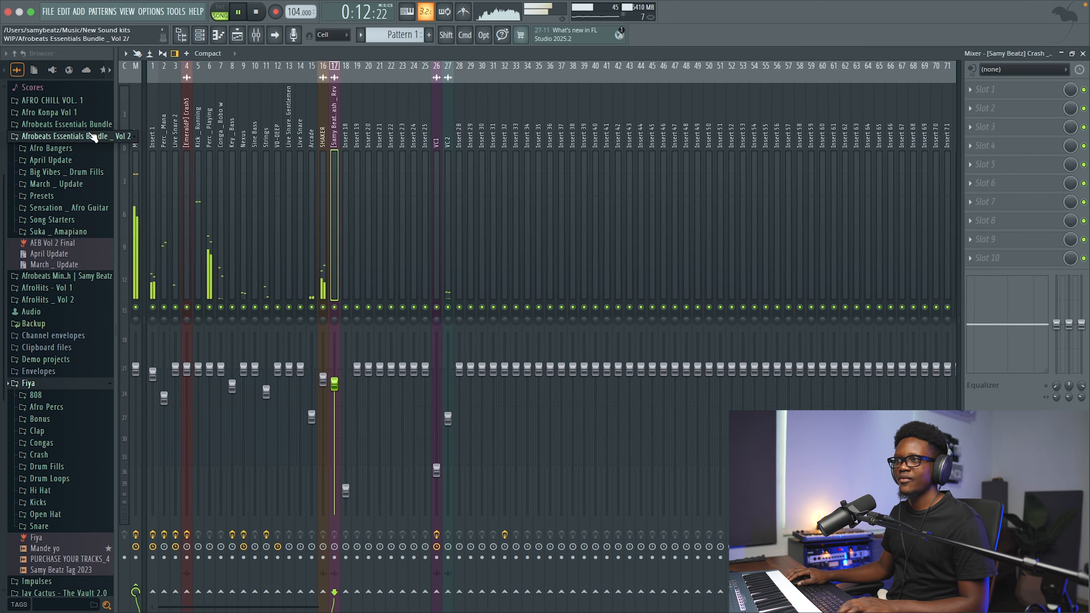
# Check the loop in mono through bx_solo on the Master, close the plugin window and stop playback
pyautogui.click(136, 114)
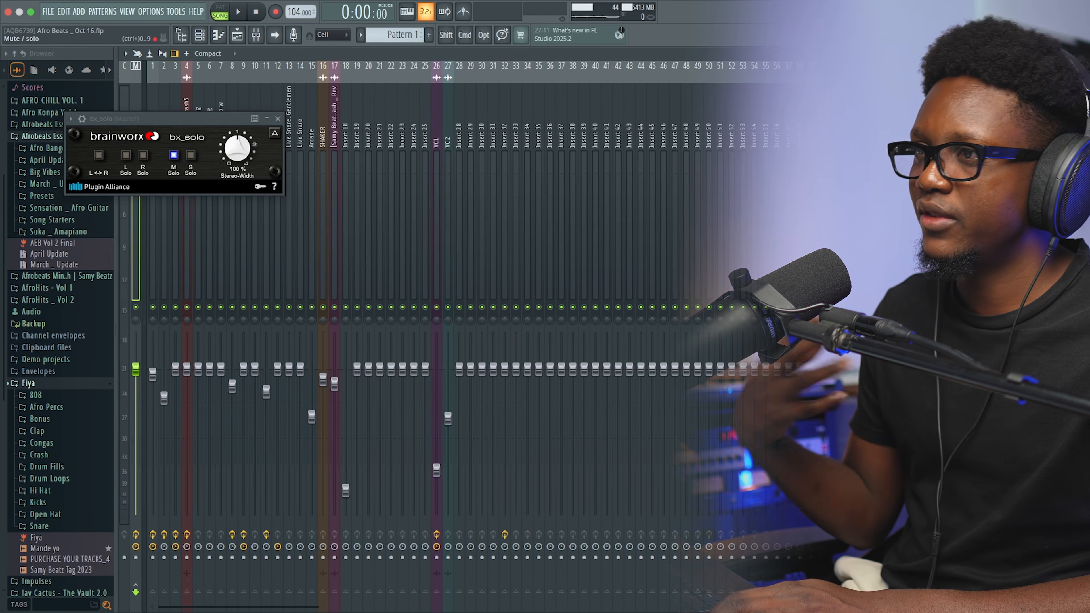
pyautogui.press('space')
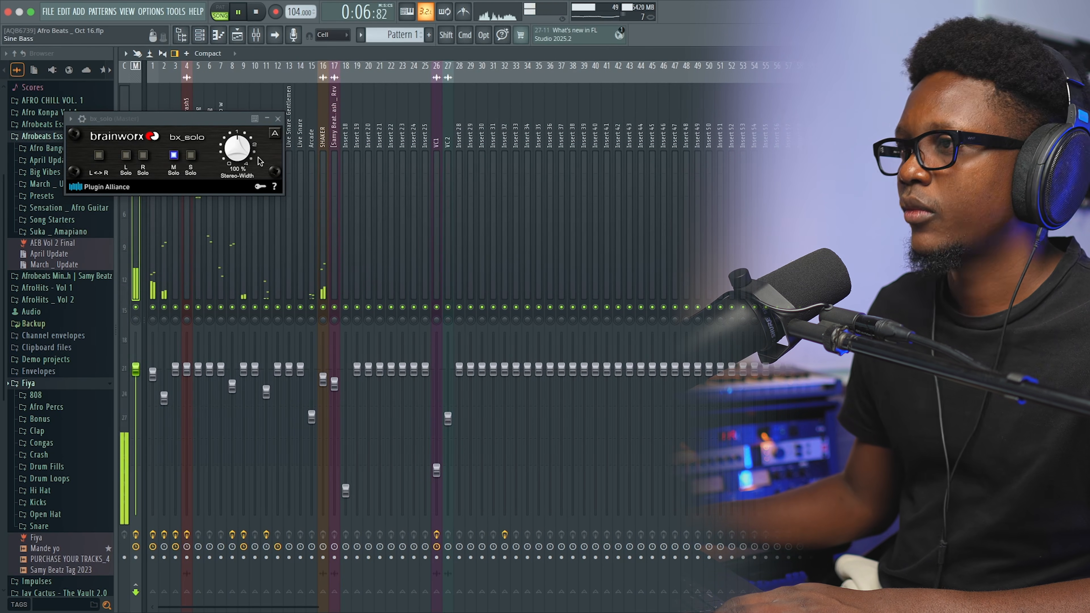
pyautogui.click(278, 119)
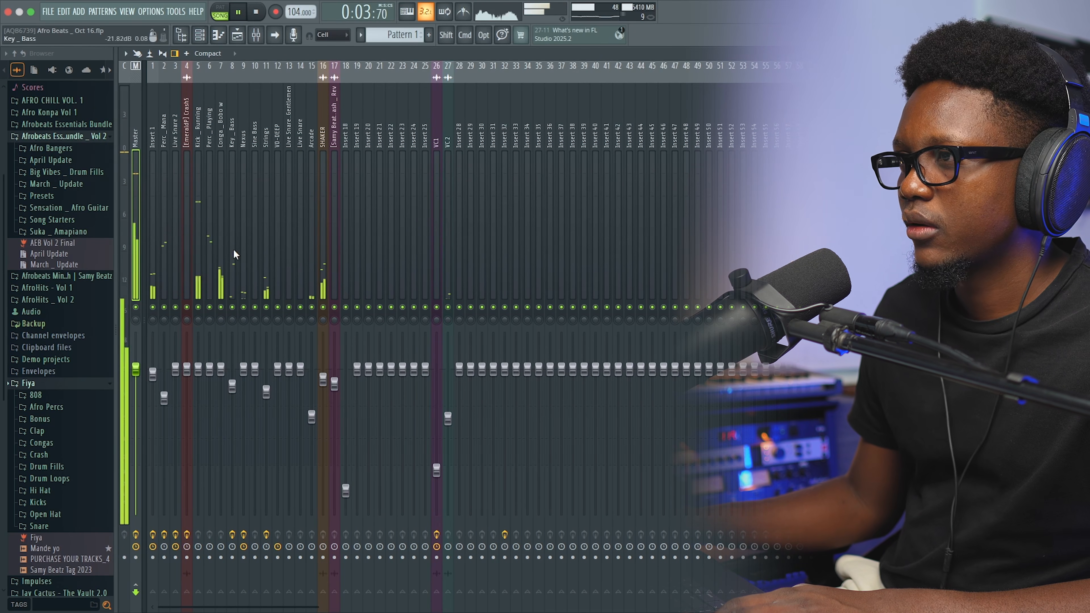
pyautogui.press('space')
# Pull the Arcade track's volume fader nearly all the way down and listen to the loop with it lowered
pyautogui.click(312, 283)
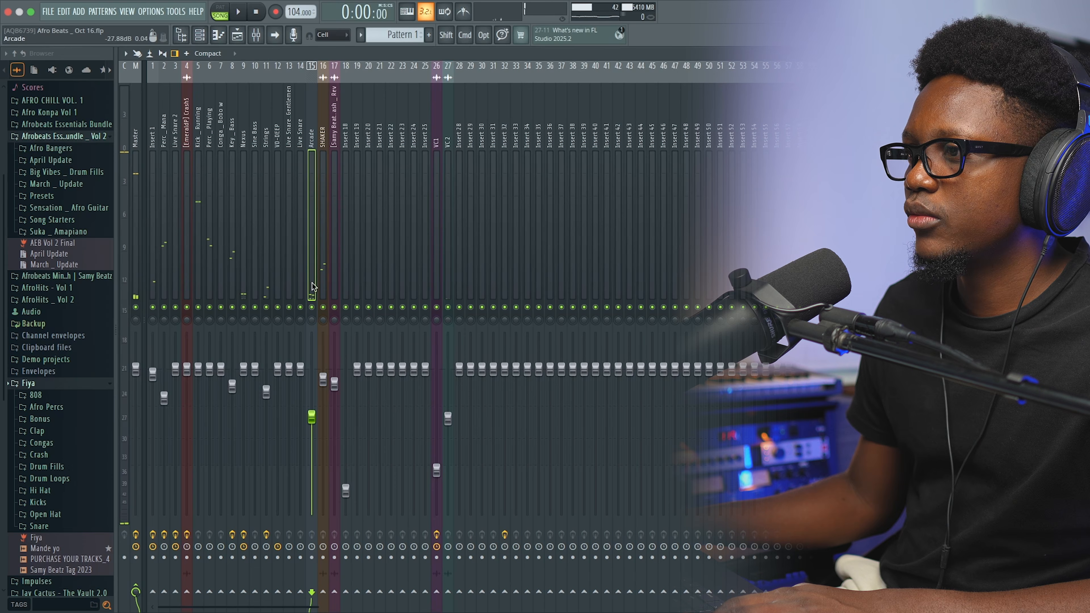
pyautogui.press('space')
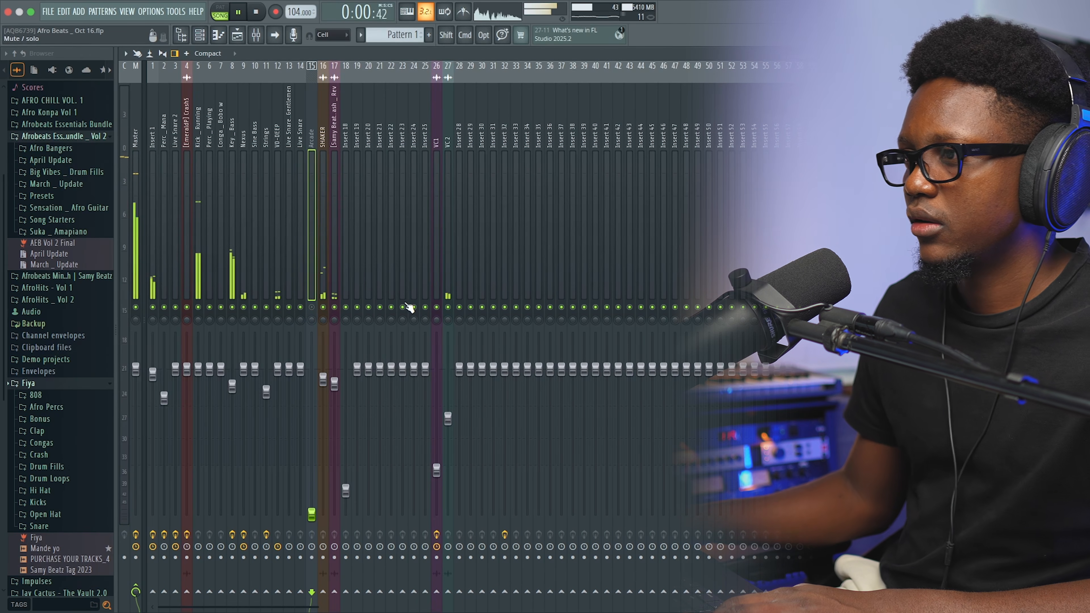
pyautogui.hscroll(2, 732, 226)
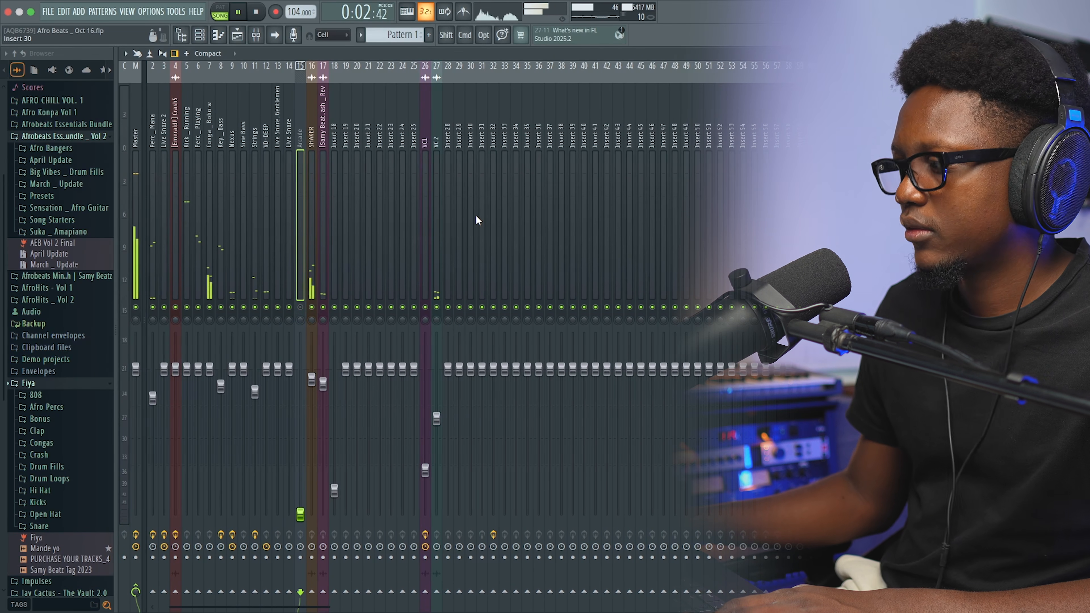
pyautogui.hscroll(-1, 476, 217)
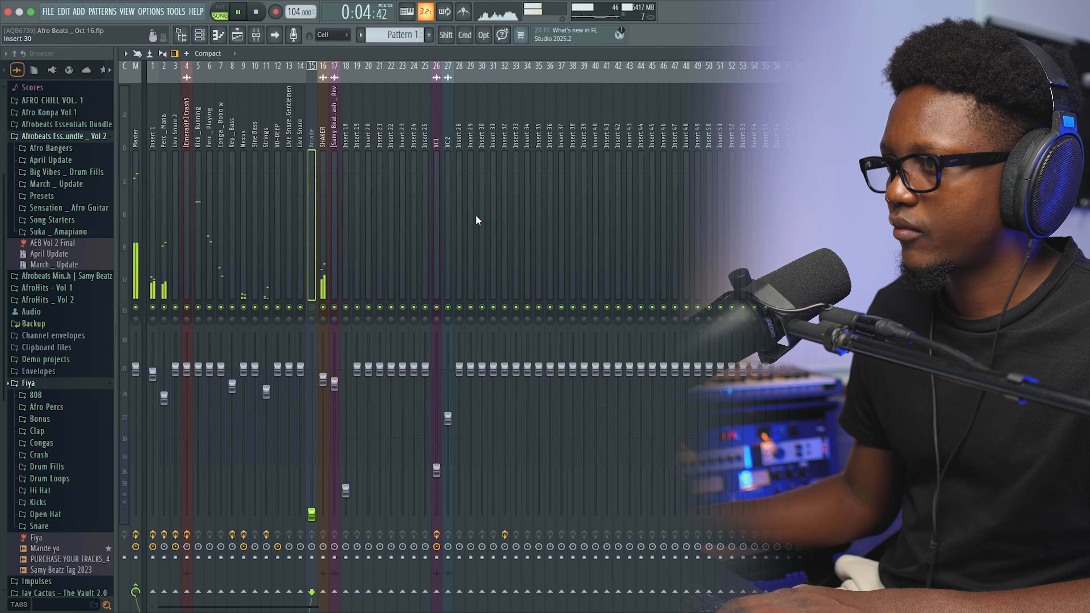
pyautogui.press('space')
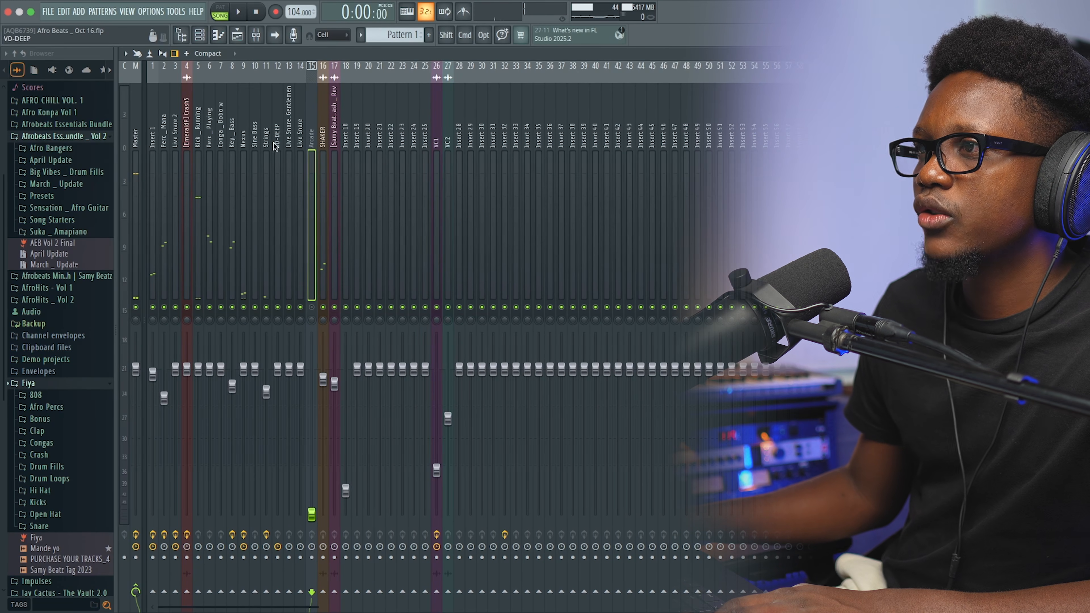
# Rename the Nexus mixer track as Flute
pyautogui.click(245, 149)
pyautogui.press('F2')
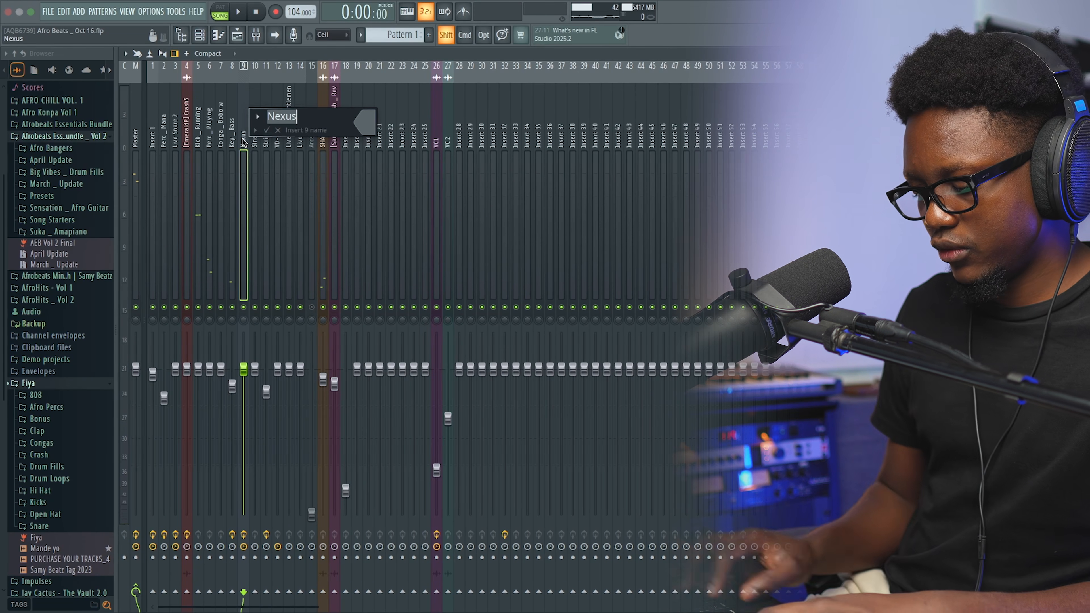
pyautogui.write('Flute')
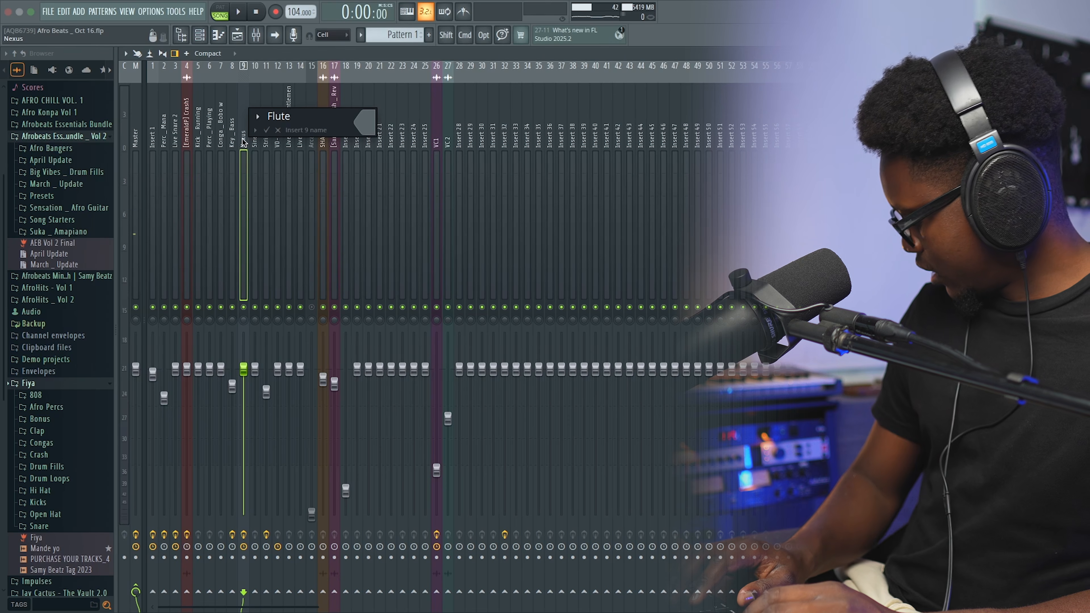
pyautogui.press('Return')
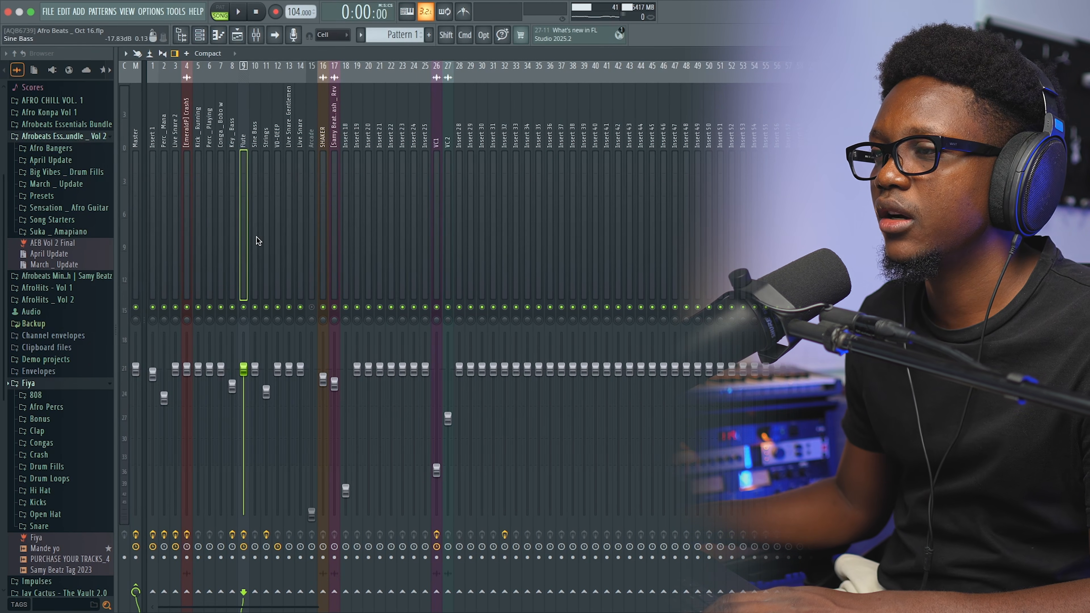
# Audition the Flute track in the loop and on its own, and lower its volume to about -6.6 dB
pyautogui.press('space')
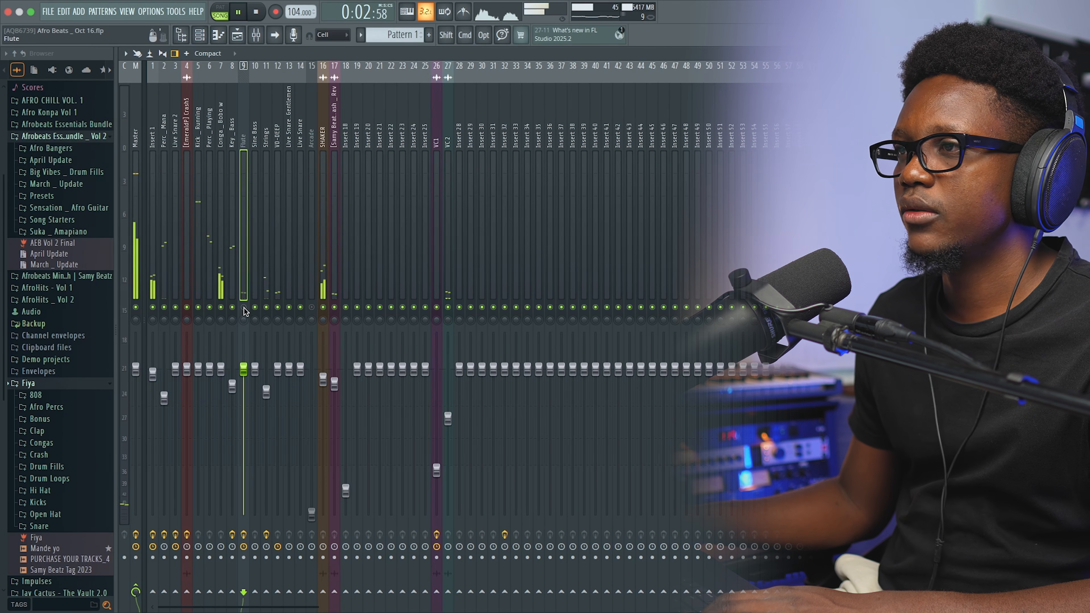
pyautogui.press('space')
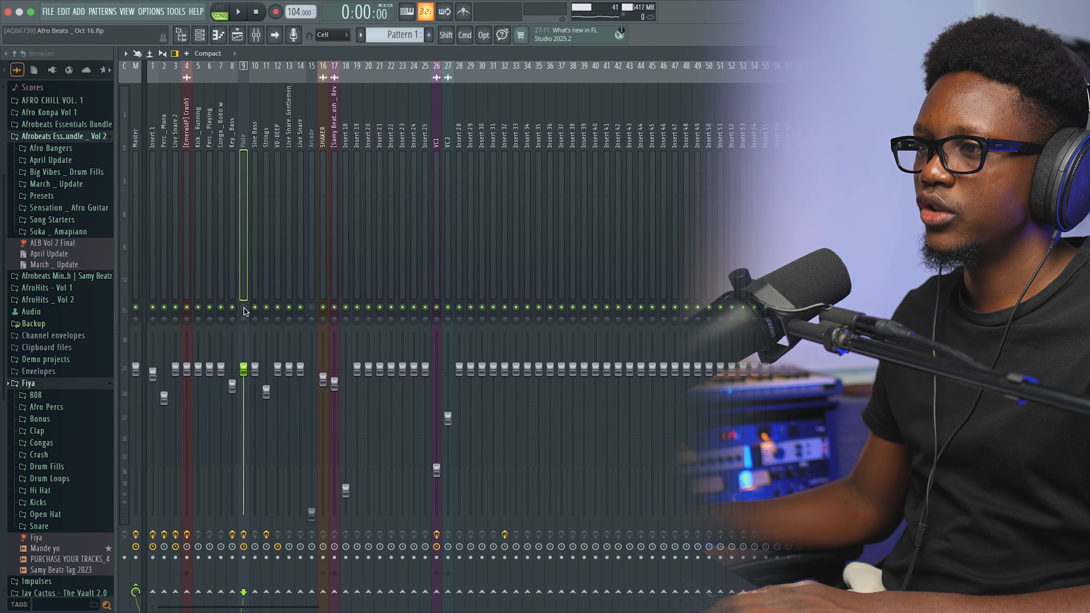
pyautogui.press('space')
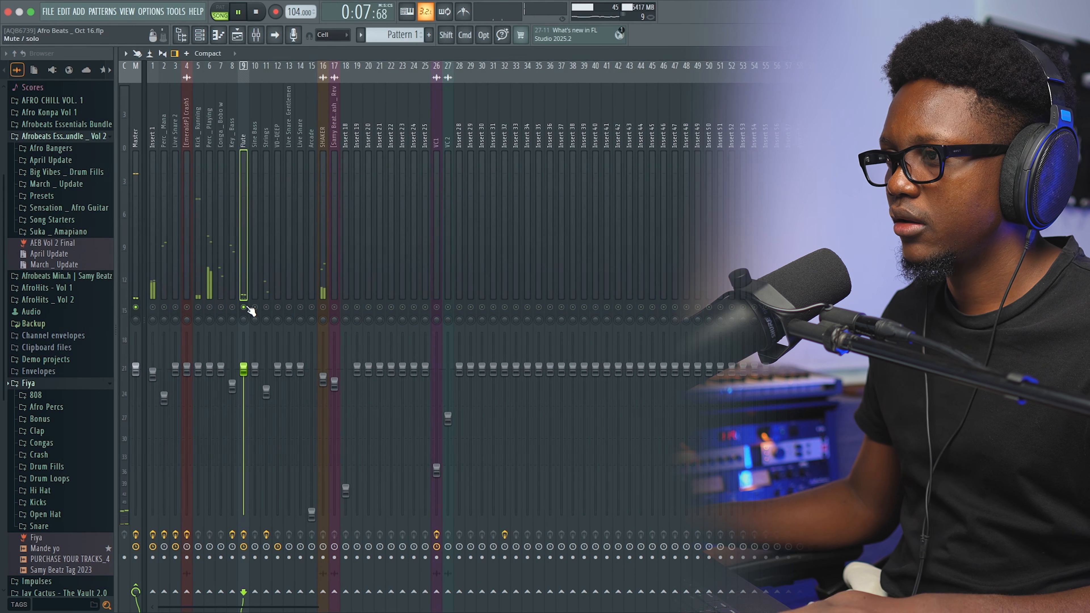
pyautogui.moveTo(243, 368); pyautogui.dragTo(244, 393)
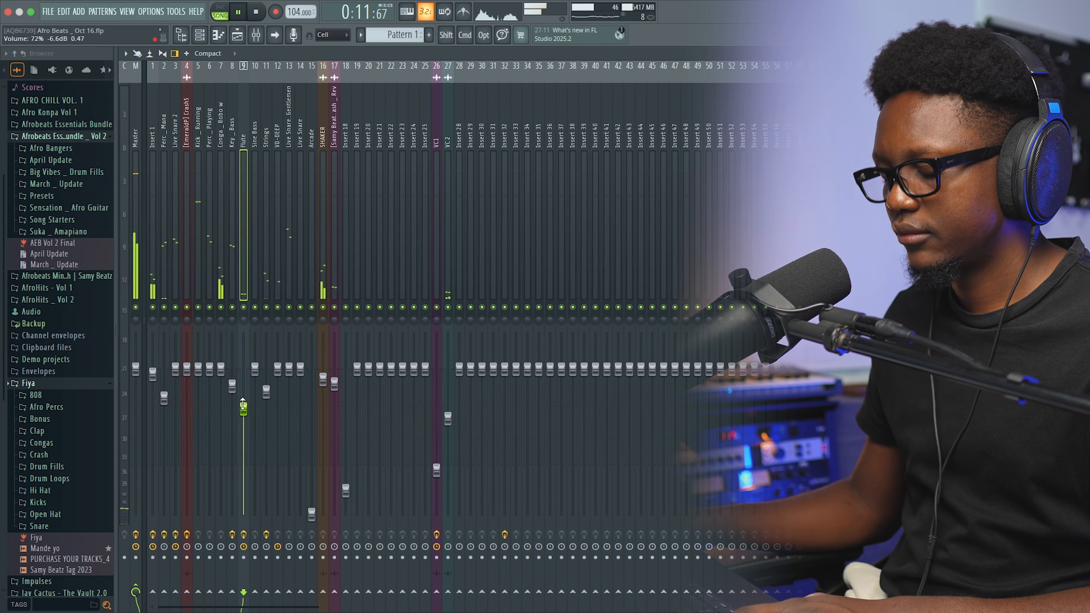
pyautogui.moveTo(243, 404); pyautogui.dragTo(243, 405)
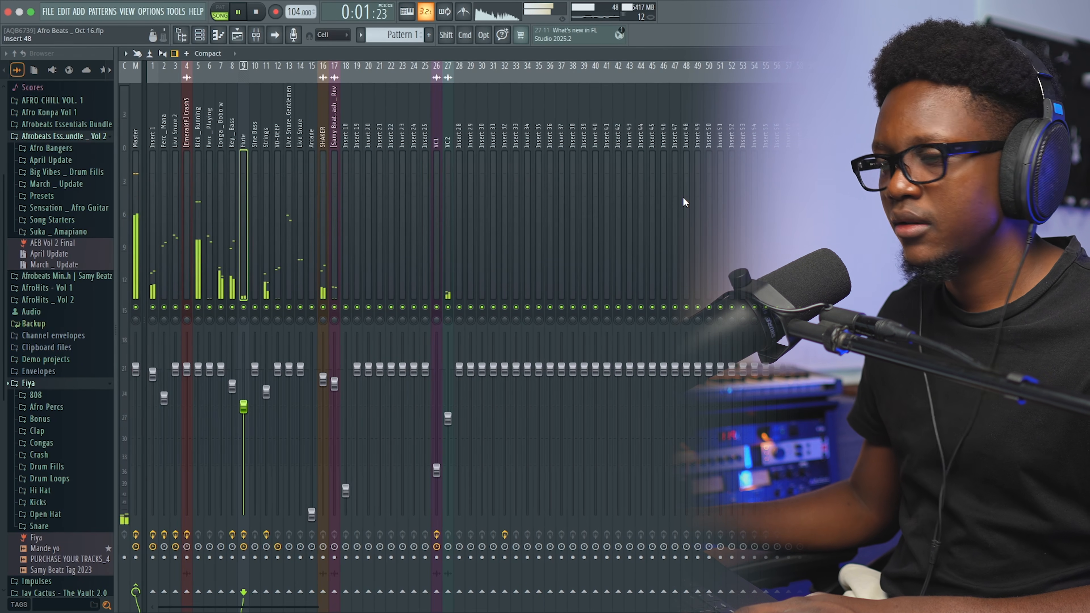
pyautogui.press('space')
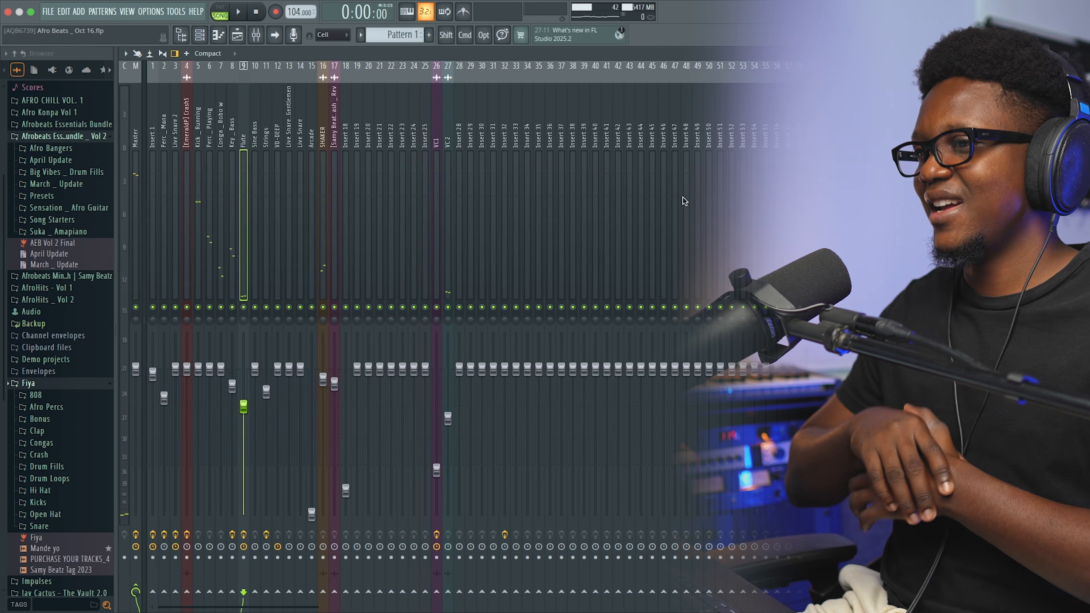